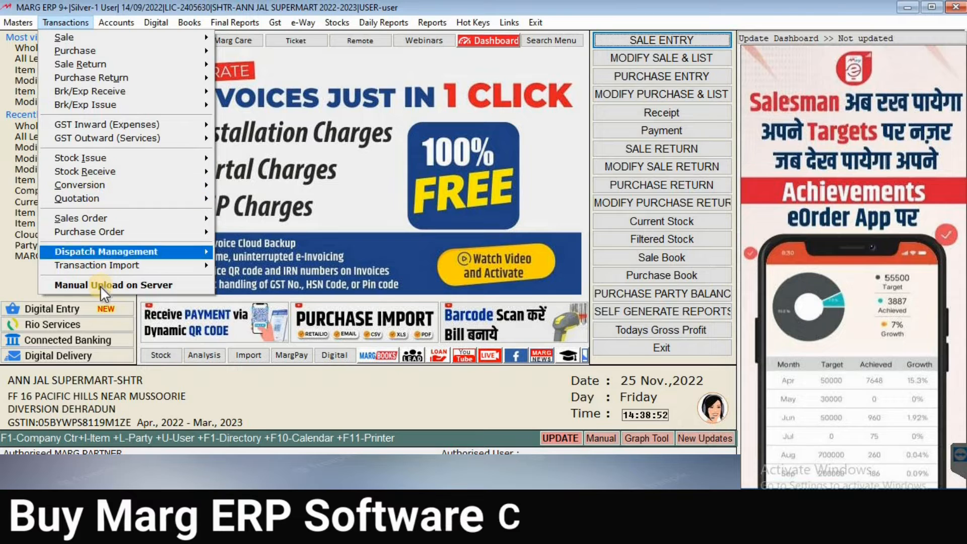
Step: Open a new Wholesale: Bill purchase entry from the Transactions > Purchase menu
{"action": "left_click", "coordinate": [70, 51]}
{"action": "mouse_move", "coordinate": [68, 53]}
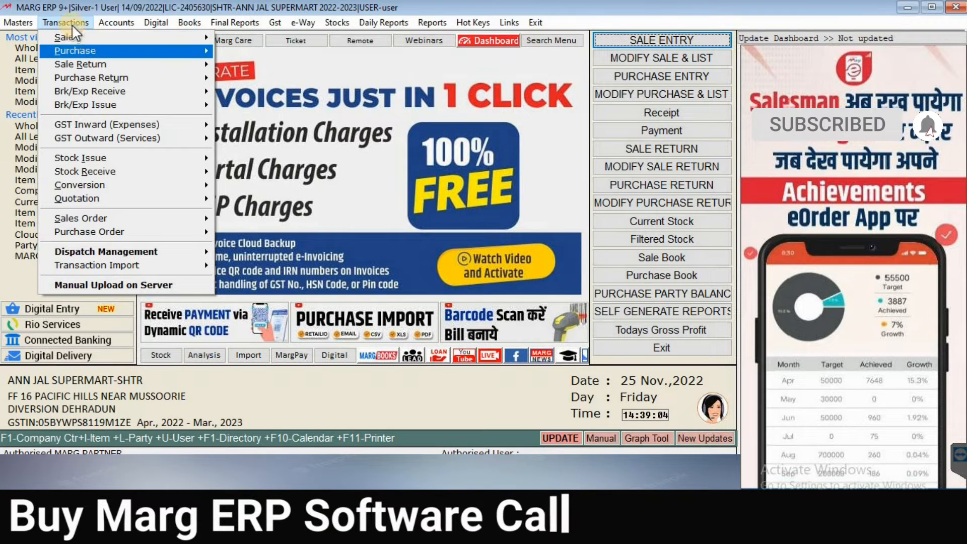
{"action": "left_click", "coordinate": [156, 56]}
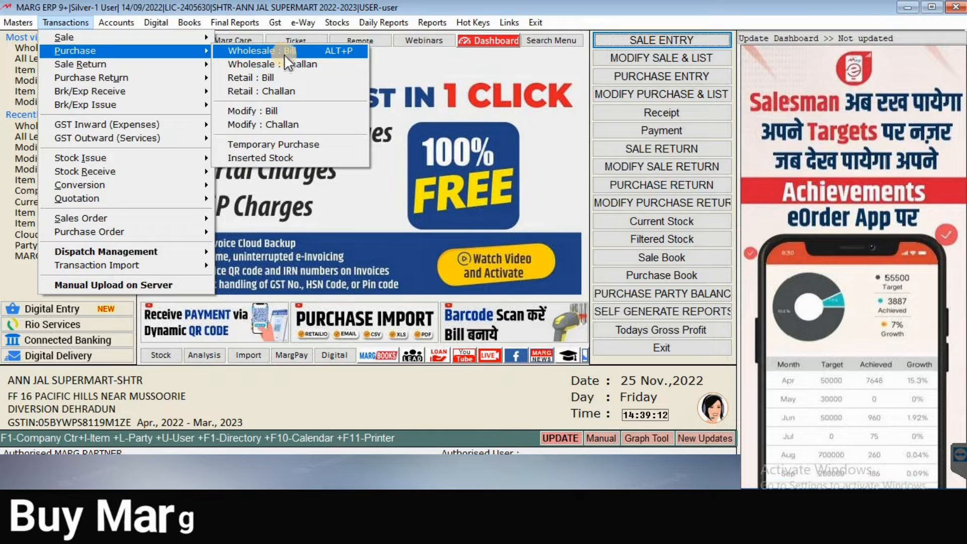
{"action": "left_click", "coordinate": [340, 50]}
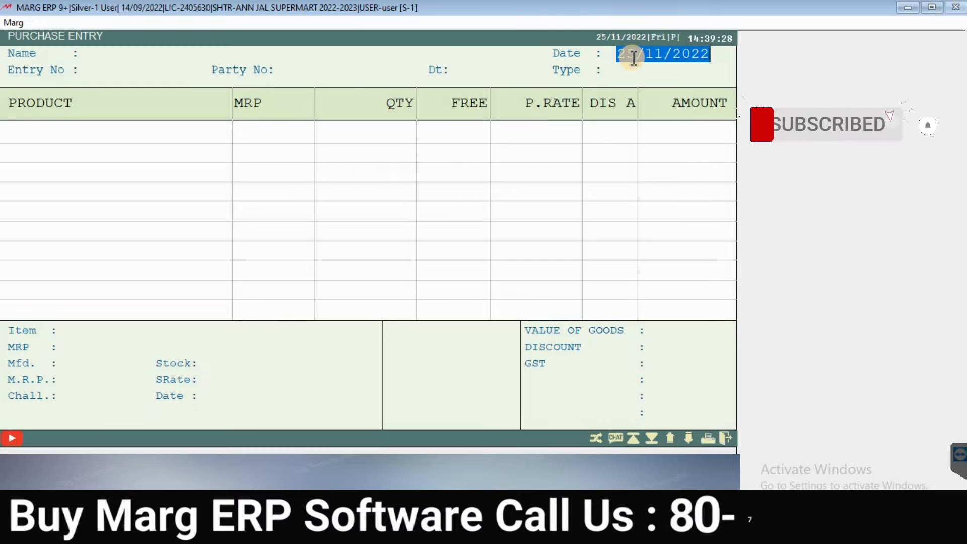
Step: Date the purchase bill 20-11-2022 and allow the date that differs from today
{"action": "type", "text": "2"}
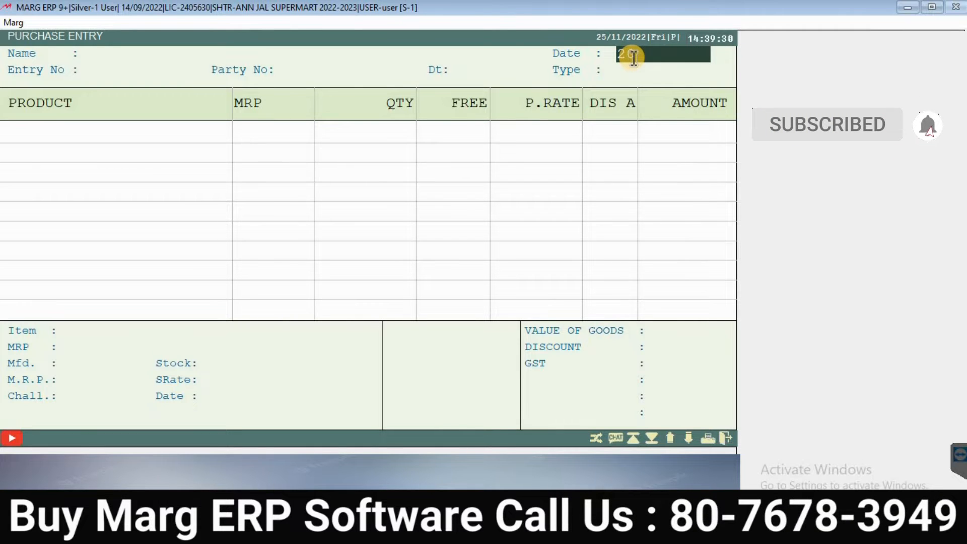
{"action": "type", "text": "0-11-2022"}
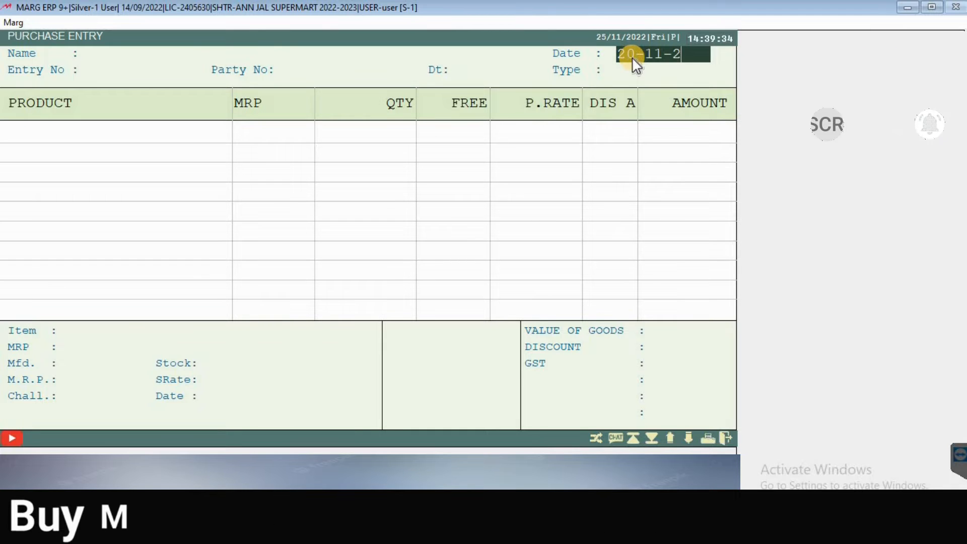
{"action": "key", "text": "Return"}
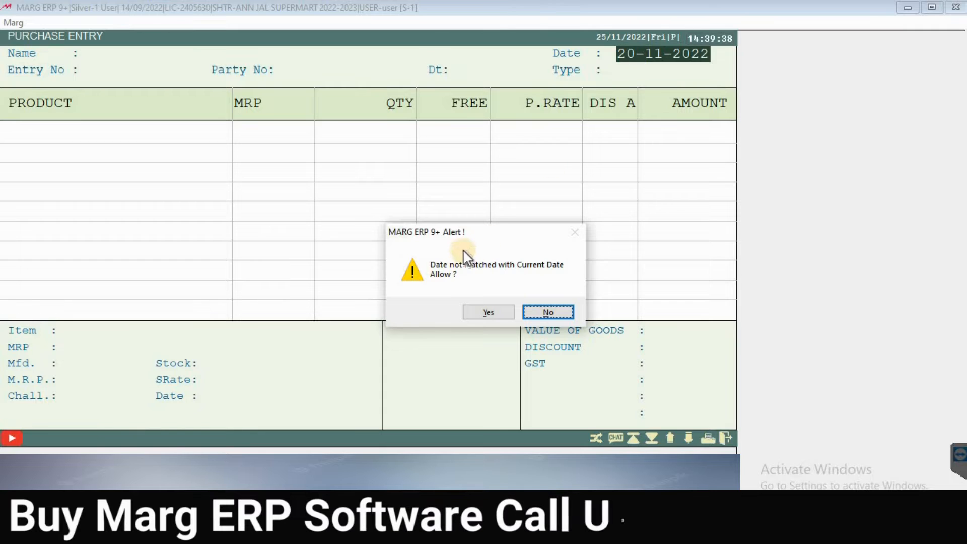
{"action": "left_click_drag", "start_coordinate": [472, 237], "coordinate": [404, 216]}
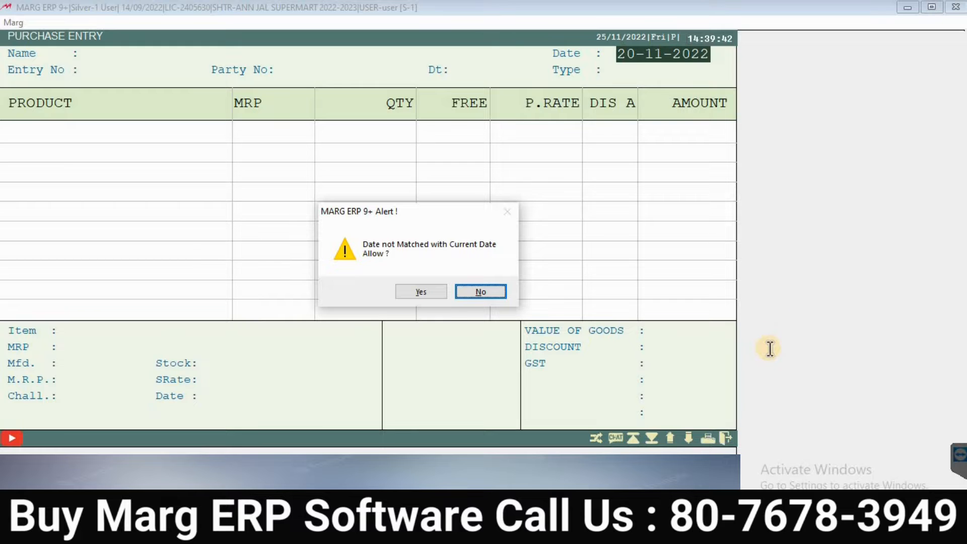
{"action": "left_click", "coordinate": [421, 293]}
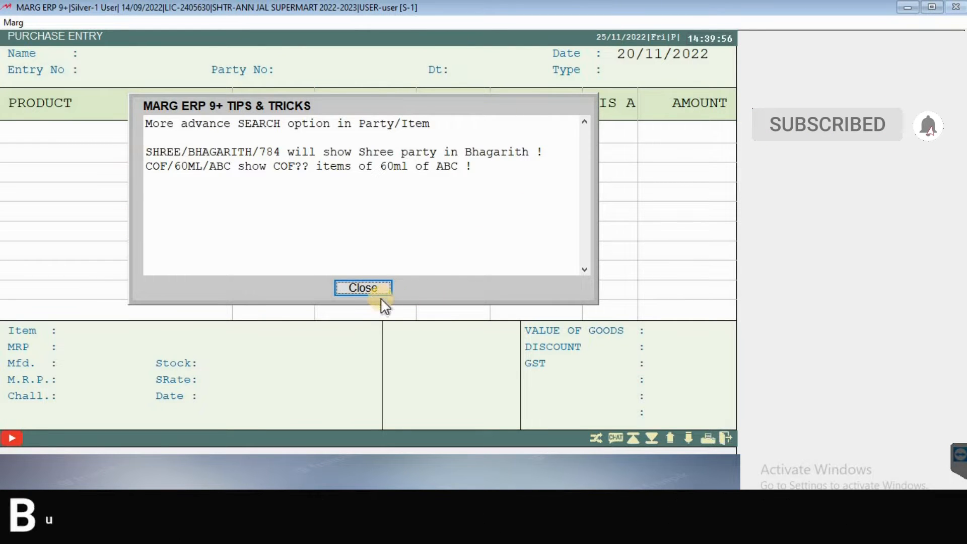
{"action": "left_click", "coordinate": [361, 288]}
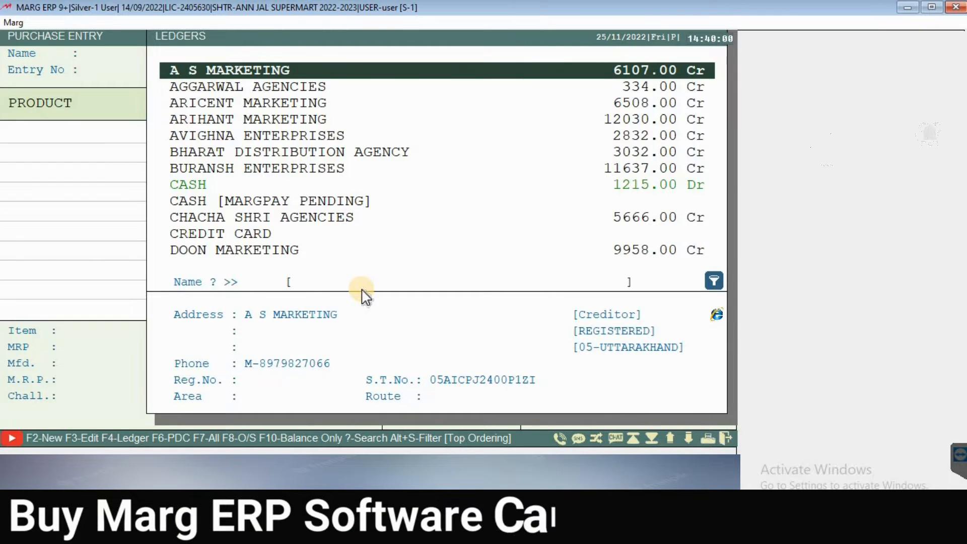
Step: Search the party ledgers for 'J' and 'JD', then start a new ledger with F2
{"action": "key", "text": "Down"}
{"action": "key", "text": "Down"}
{"action": "key", "text": "Down"}
{"action": "key", "text": "Down"}
{"action": "key", "text": "Down"}
{"action": "key", "text": "Down"}
{"action": "key", "text": "Down"}
{"action": "key", "text": "Down"}
{"action": "key", "text": "Down"}
{"action": "key", "text": "Down"}
{"action": "key", "text": "Down"}
{"action": "key", "text": "Down"}
{"action": "key", "text": "Down"}
{"action": "key", "text": "Down"}
{"action": "key", "text": "Down"}
{"action": "key", "text": "Down"}
{"action": "key", "text": "Down"}
{"action": "key", "text": "Down"}
{"action": "key", "text": "Down"}
{"action": "key", "text": "Down"}
{"action": "key", "text": "Down"}
{"action": "key", "text": "Down"}
{"action": "key", "text": "Down"}
{"action": "key", "text": "Down"}
{"action": "key", "text": "Down"}
{"action": "key", "text": "Down"}
{"action": "key", "text": "Down"}
{"action": "key", "text": "Down"}
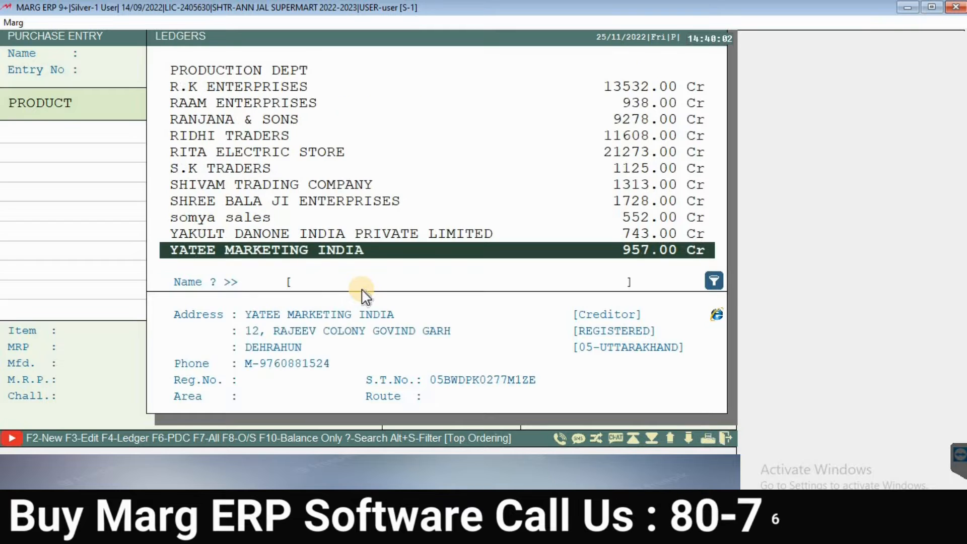
{"action": "key", "text": "Up"}
{"action": "key", "text": "Up"}
{"action": "key", "text": "Up"}
{"action": "key", "text": "Up"}
{"action": "key", "text": "Up"}
{"action": "key", "text": "Up"}
{"action": "key", "text": "Up"}
{"action": "key", "text": "Up"}
{"action": "key", "text": "Up"}
{"action": "key", "text": "Up"}
{"action": "key", "text": "Up"}
{"action": "key", "text": "Up"}
{"action": "key", "text": "Up"}
{"action": "key", "text": "Up"}
{"action": "key", "text": "Up"}
{"action": "key", "text": "Up"}
{"action": "key", "text": "Up"}
{"action": "key", "text": "Up"}
{"action": "key", "text": "Up"}
{"action": "key", "text": "Up"}
{"action": "key", "text": "Up"}
{"action": "key", "text": "Up"}
{"action": "key", "text": "Up"}
{"action": "key", "text": "Up"}
{"action": "key", "text": "Up"}
{"action": "key", "text": "Up"}
{"action": "key", "text": "Up"}
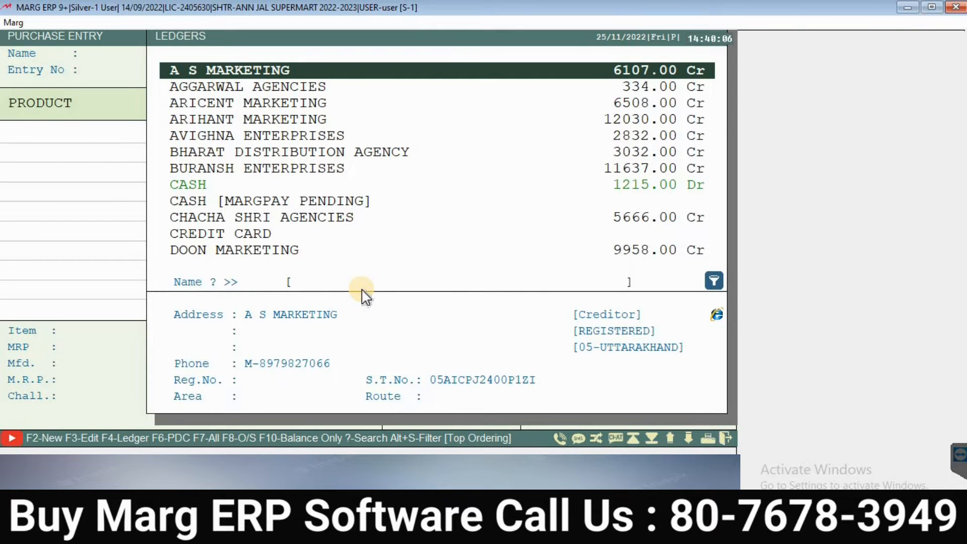
{"action": "type", "text": "J"}
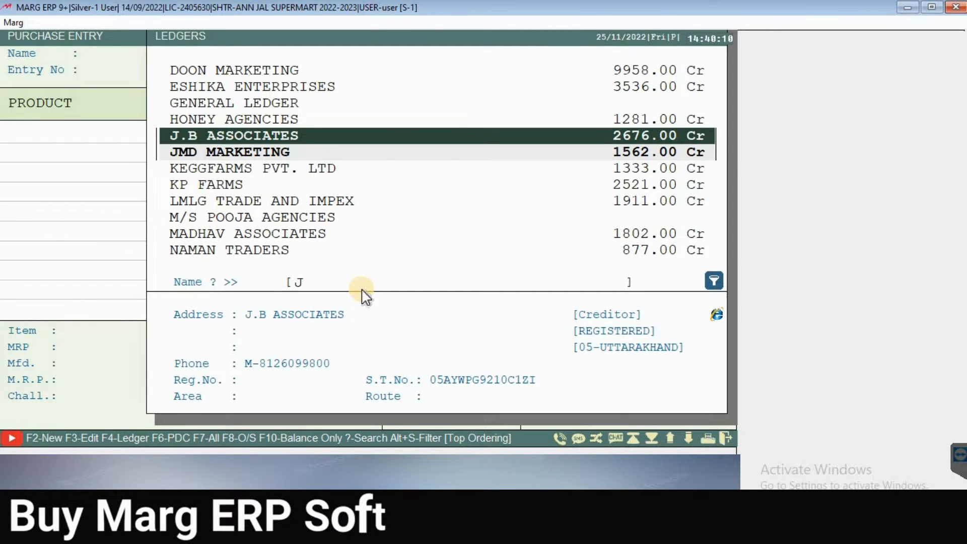
{"action": "key", "text": "Down"}
{"action": "type", "text": "G"}
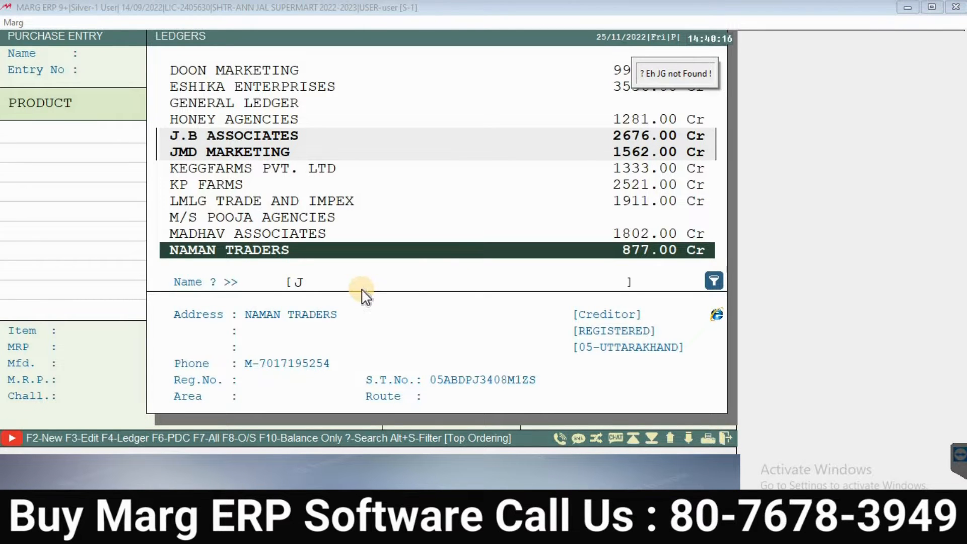
{"action": "key", "text": "BackSpace"}
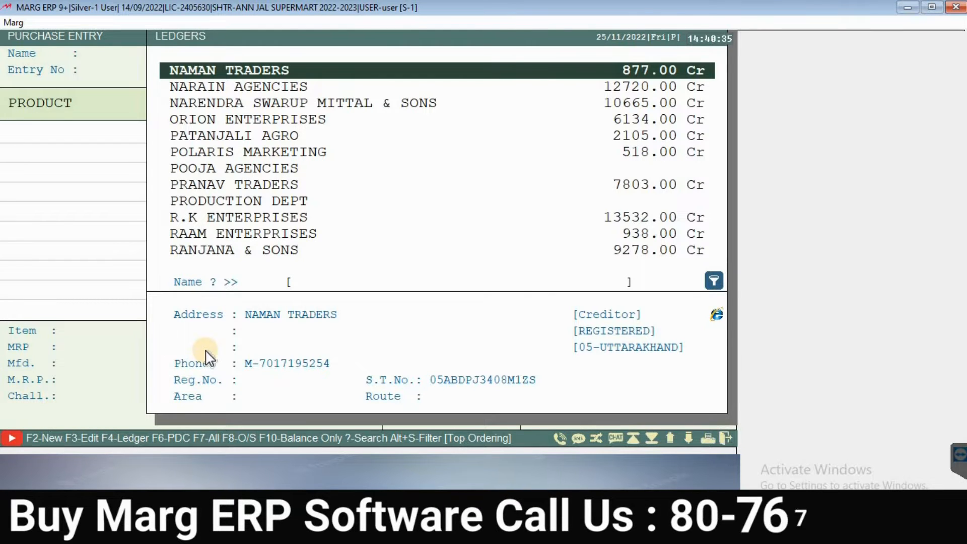
{"action": "type", "text": "JD"}
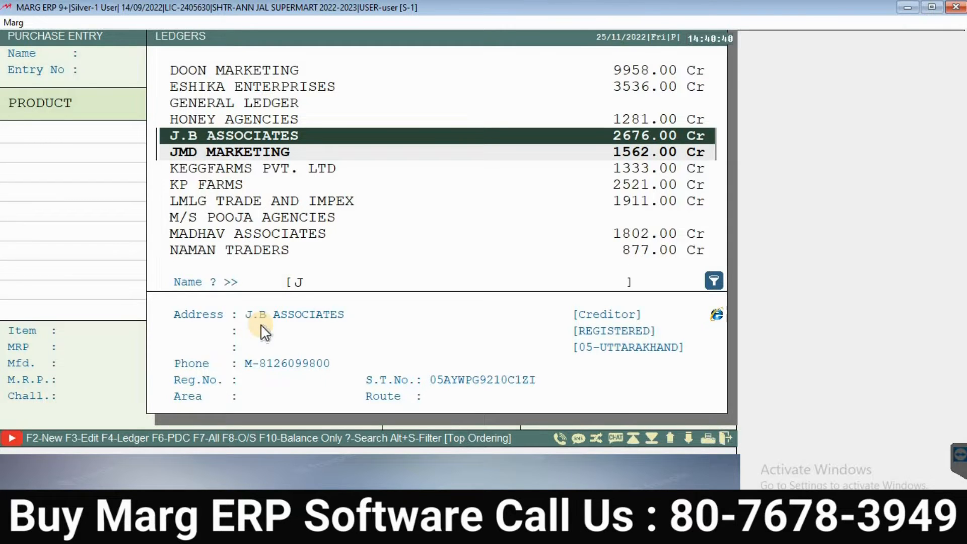
{"action": "key", "text": "F2"}
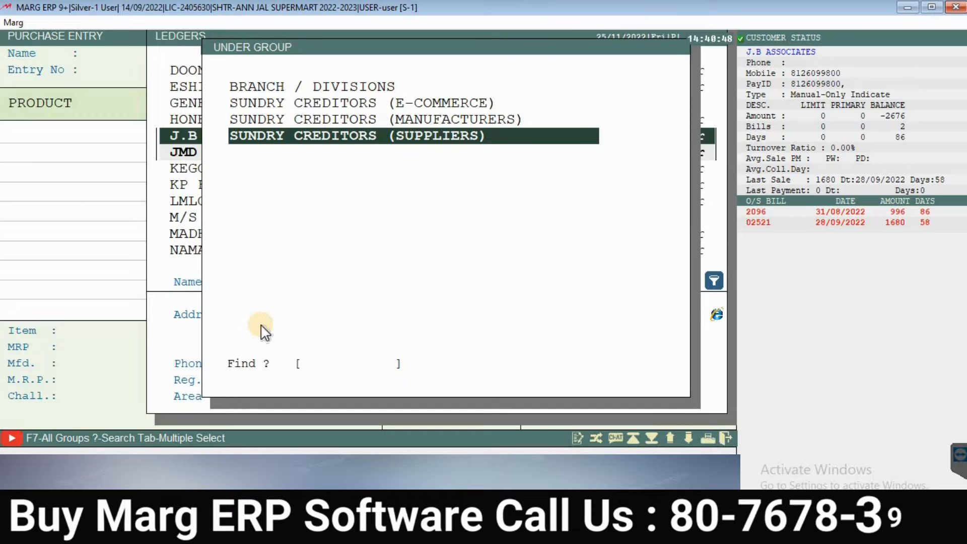
Step: Put the new ledger under Sundry Creditors (Suppliers), then cancel it back to the ledger list
{"action": "key", "text": "Return"}
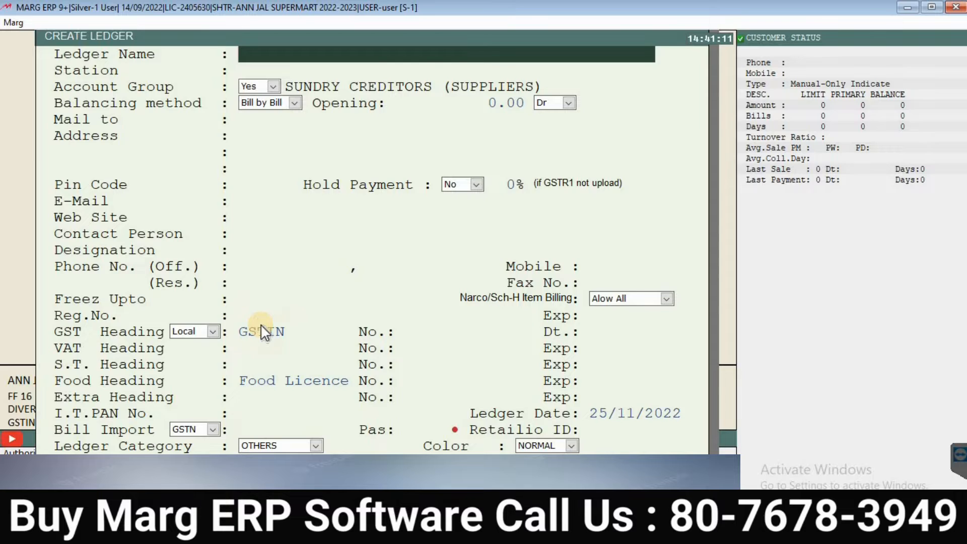
{"action": "key", "text": "Escape"}
Step: Search the ledgers for 'J' and choose J.B ASSOCIATES as the supplier
{"action": "key", "text": "Down"}
{"action": "key", "text": "Down"}
{"action": "key", "text": "Down"}
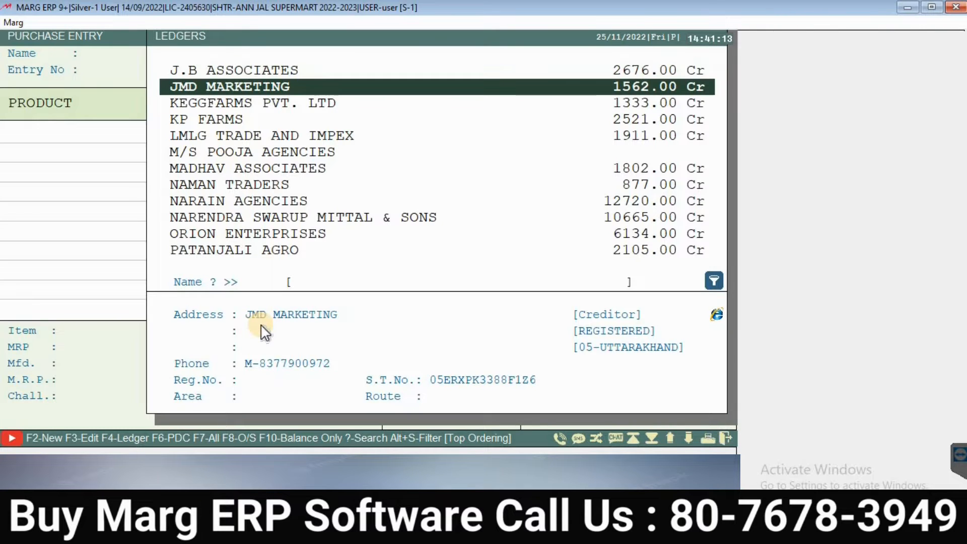
{"action": "key", "text": "Down"}
{"action": "key", "text": "Down"}
{"action": "key", "text": "Down"}
{"action": "key", "text": "Down"}
{"action": "key", "text": "Down"}
{"action": "key", "text": "Down"}
{"action": "key", "text": "Down"}
{"action": "key", "text": "Down"}
{"action": "key", "text": "Down"}
{"action": "key", "text": "Down"}
{"action": "key", "text": "Down"}
{"action": "key", "text": "Down"}
{"action": "key", "text": "Down"}
{"action": "key", "text": "Down"}
{"action": "key", "text": "Down"}
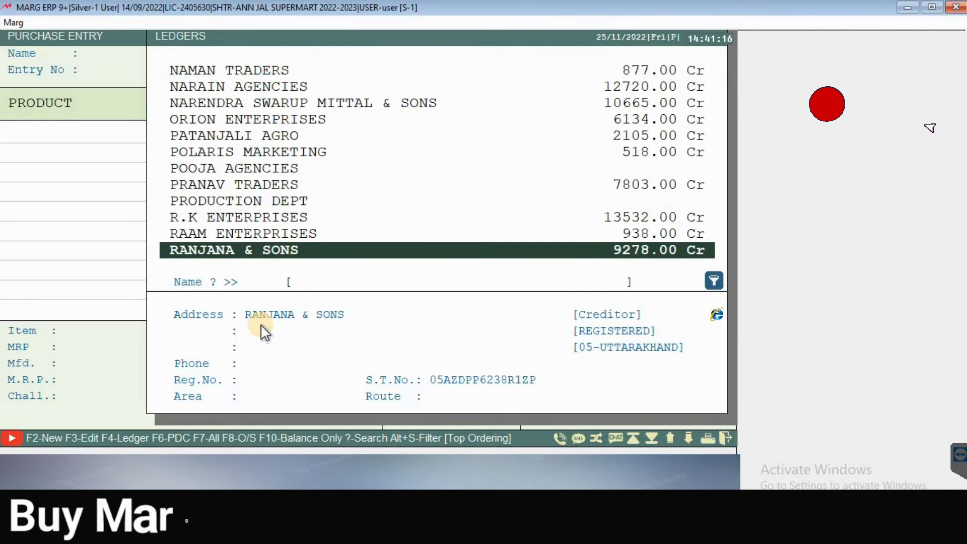
{"action": "key", "text": "Up"}
{"action": "key", "text": "Up"}
{"action": "key", "text": "Up"}
{"action": "key", "text": "Up"}
{"action": "key", "text": "Up"}
{"action": "key", "text": "Up"}
{"action": "key", "text": "Up"}
{"action": "key", "text": "Up"}
{"action": "key", "text": "Up"}
{"action": "key", "text": "Up"}
{"action": "key", "text": "Up"}
{"action": "key", "text": "Up"}
{"action": "key", "text": "Up"}
{"action": "key", "text": "Up"}
{"action": "key", "text": "Up"}
{"action": "key", "text": "Up"}
{"action": "key", "text": "Up"}
{"action": "key", "text": "Up"}
{"action": "key", "text": "Up"}
{"action": "key", "text": "Up"}
{"action": "key", "text": "Up"}
{"action": "key", "text": "Up"}
{"action": "key", "text": "Up"}
{"action": "key", "text": "Up"}
{"action": "key", "text": "Up"}
{"action": "key", "text": "Up"}
{"action": "key", "text": "Up"}
{"action": "key", "text": "Up"}
{"action": "key", "text": "Up"}
{"action": "key", "text": "Up"}
{"action": "key", "text": "Up"}
{"action": "key", "text": "Up"}
{"action": "key", "text": "Up"}
{"action": "key", "text": "Up"}
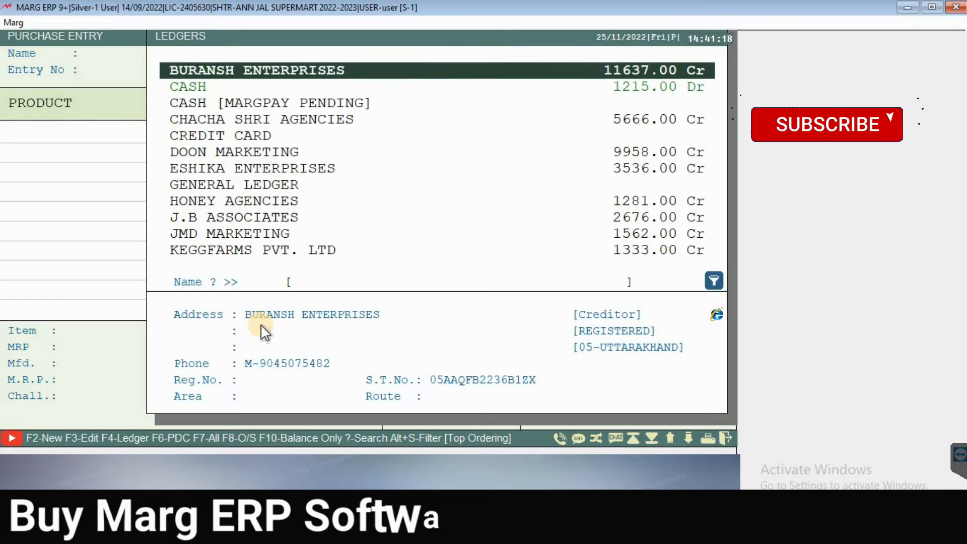
{"action": "type", "text": "JK"}
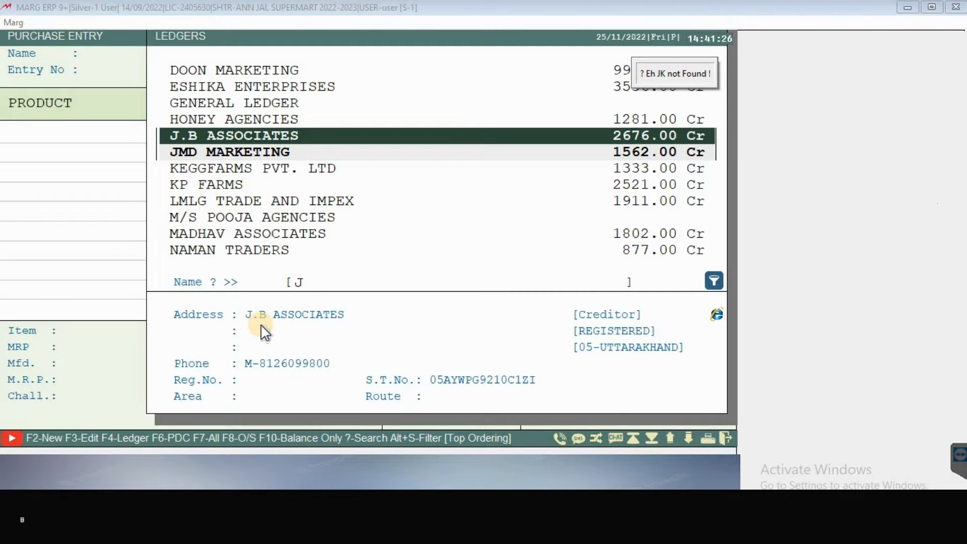
{"action": "key", "text": "Return"}
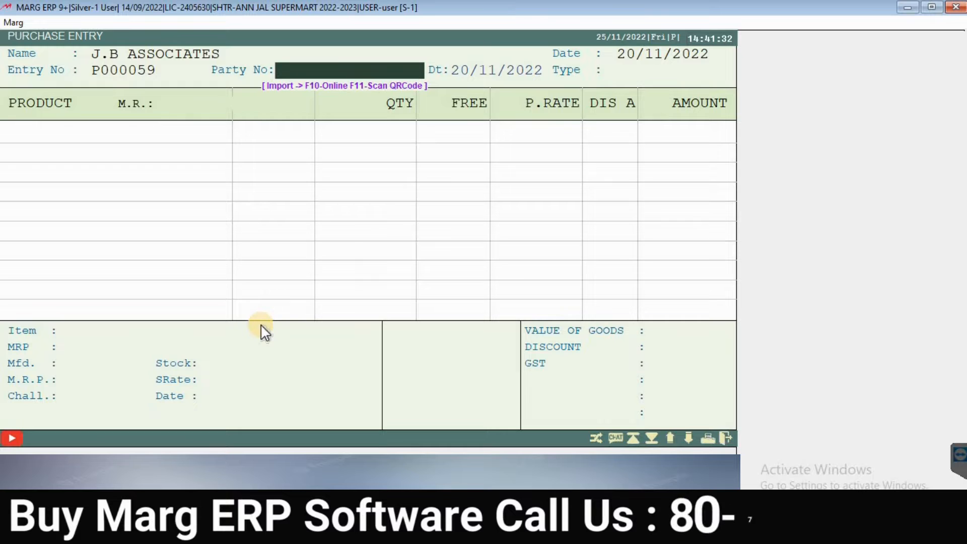
Step: Enter party bill number 9868 and accept calculation type 2 Tax A/f Dis.Rate
{"action": "type", "text": "98"}
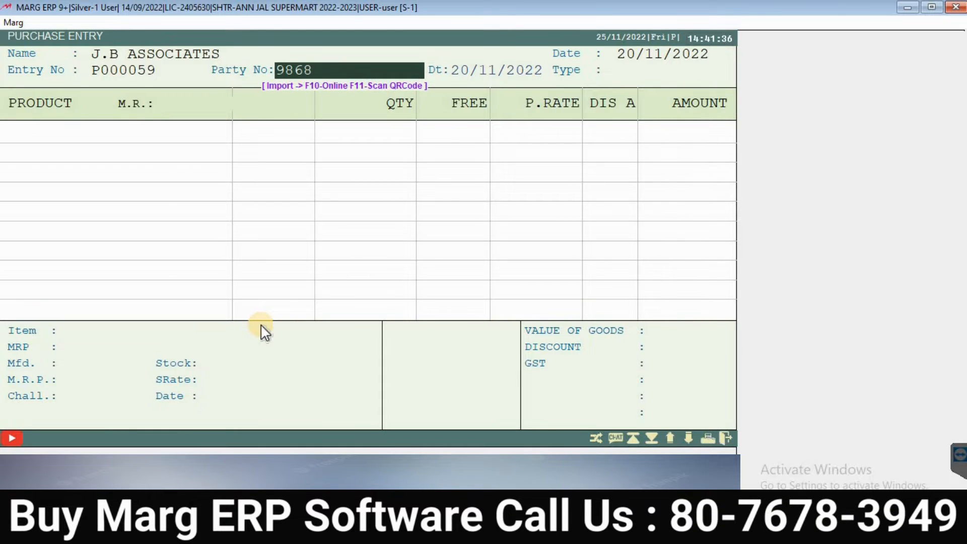
{"action": "type", "text": "68"}
{"action": "key", "text": "Return"}
{"action": "key", "text": "Return"}
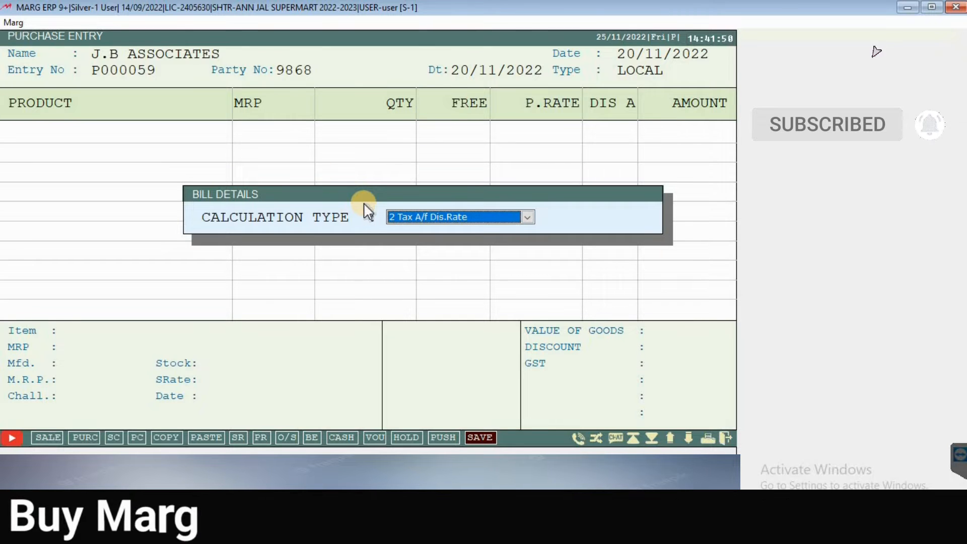
{"action": "key", "text": "Return"}
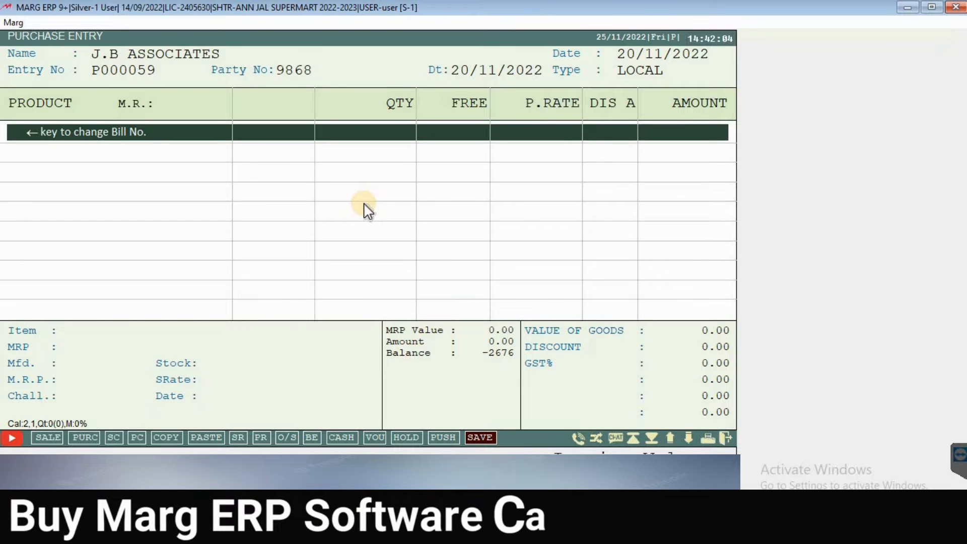
Step: Search the item list for 'AS' and highlight ashirvaad atta 10kg rs499 for the first row
{"action": "key", "text": "Return"}
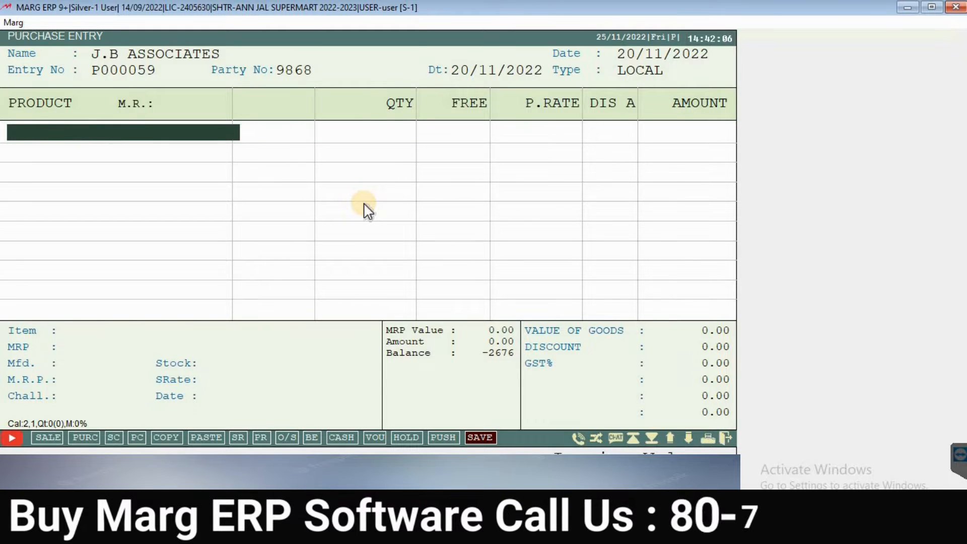
{"action": "key", "text": "Return"}
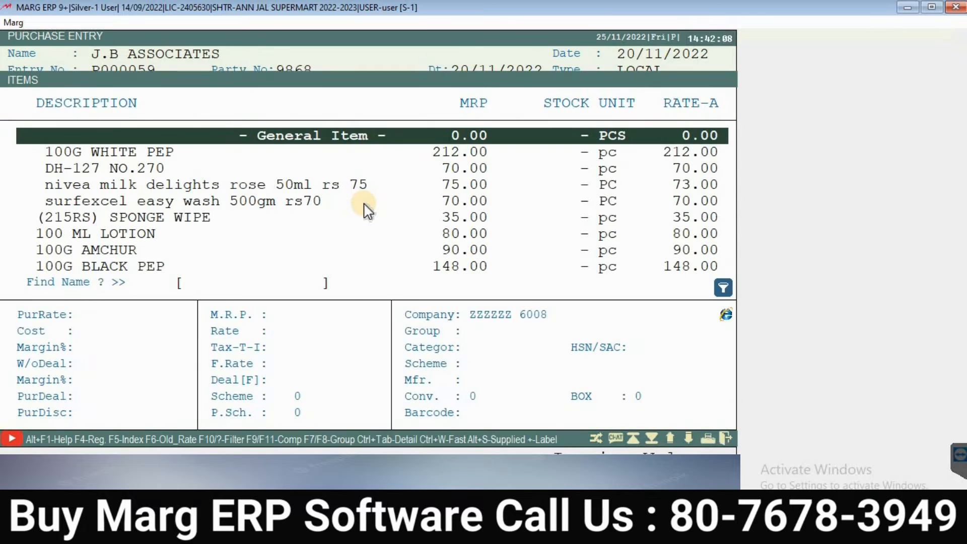
{"action": "key", "text": "Escape"}
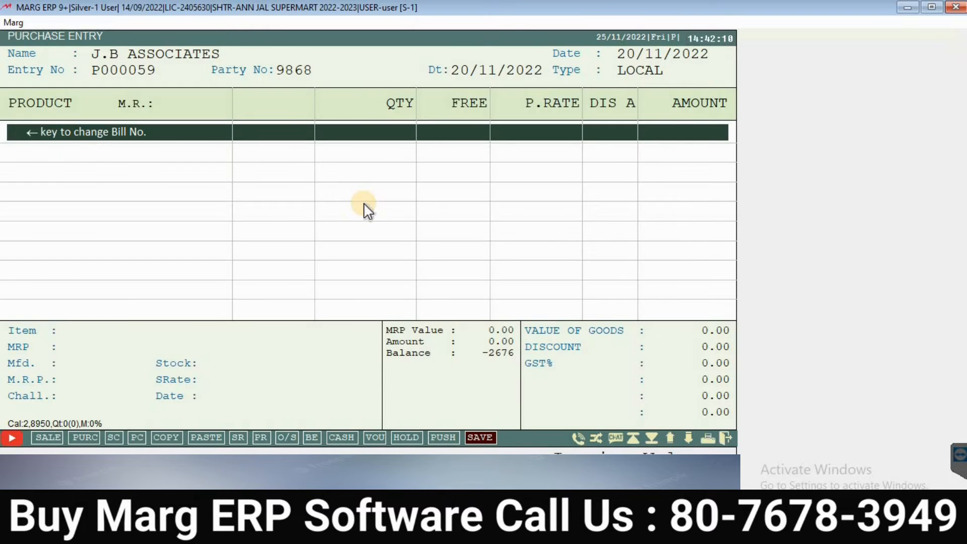
{"action": "key", "text": "Return"}
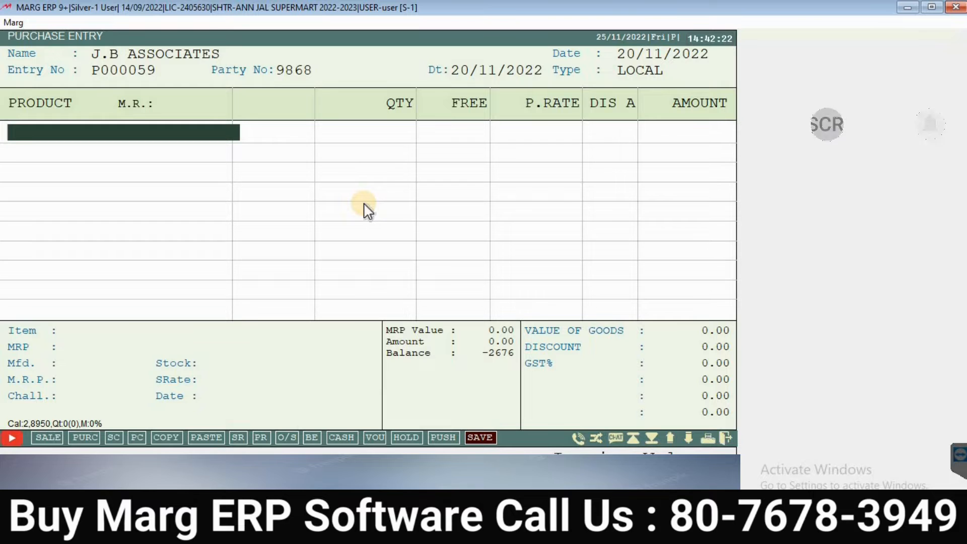
{"action": "key", "text": "Return"}
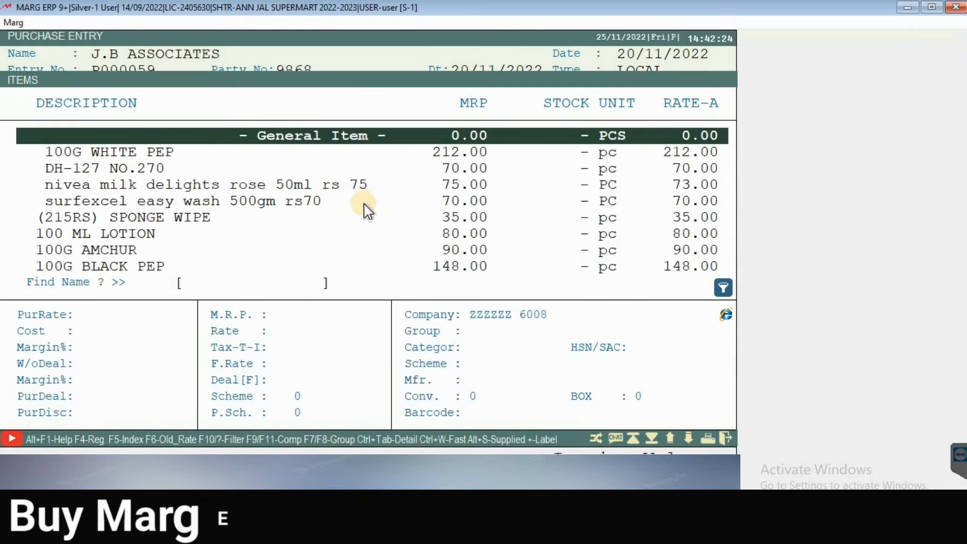
{"action": "key", "text": "Down"}
{"action": "key", "text": "Down"}
{"action": "key", "text": "Down"}
{"action": "key", "text": "Down"}
{"action": "key", "text": "Down"}
{"action": "key", "text": "Down"}
{"action": "key", "text": "Down"}
{"action": "key", "text": "Down"}
{"action": "key", "text": "Down"}
{"action": "key", "text": "Down"}
{"action": "key", "text": "Down"}
{"action": "key", "text": "Down"}
{"action": "key", "text": "Down"}
{"action": "key", "text": "Down"}
{"action": "key", "text": "Down"}
{"action": "key", "text": "Down"}
{"action": "key", "text": "Down"}
{"action": "key", "text": "Down"}
{"action": "key", "text": "Down"}
{"action": "key", "text": "Down"}
{"action": "key", "text": "Down"}
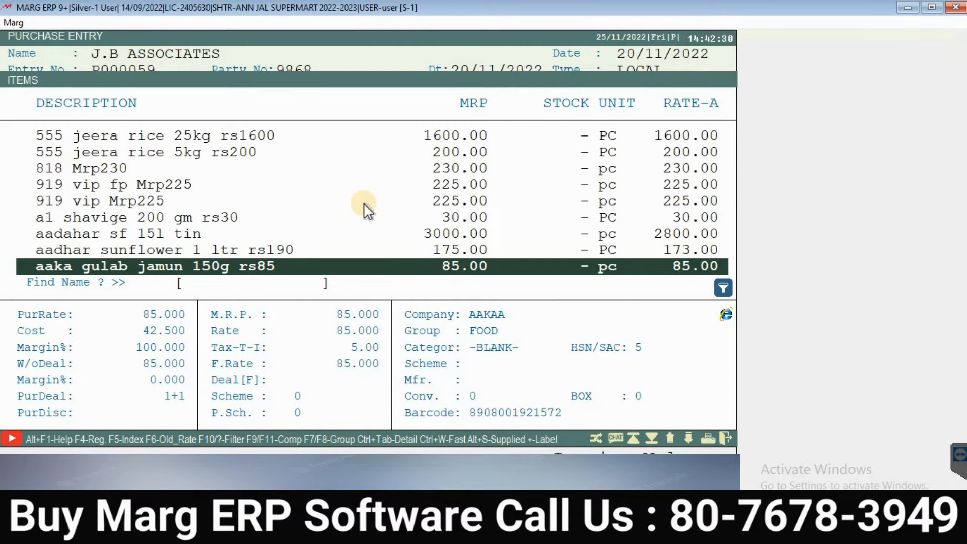
{"action": "type", "text": "AS"}
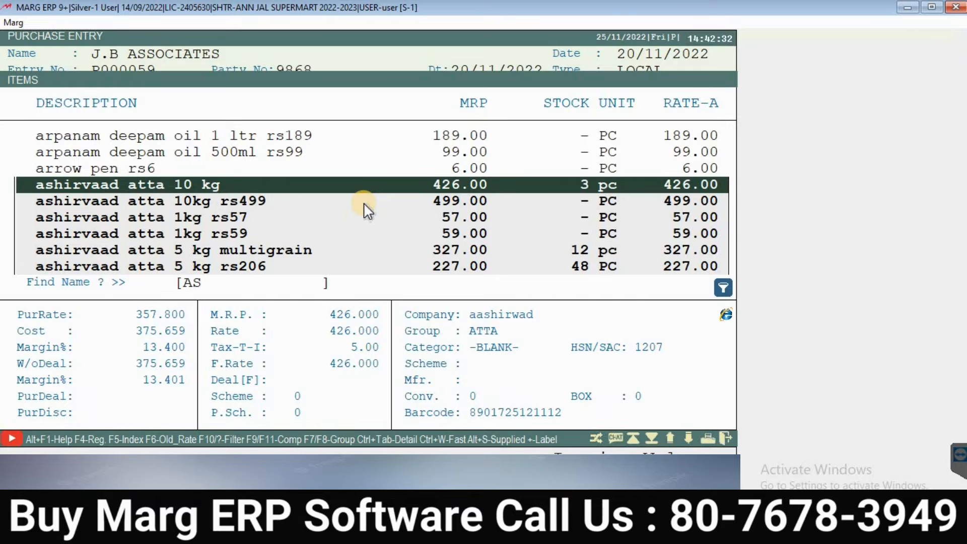
{"action": "key", "text": "Down"}
{"action": "key", "text": "Down"}
{"action": "key", "text": "Down"}
{"action": "key", "text": "Down"}
{"action": "key", "text": "Down"}
{"action": "key", "text": "Up"}
{"action": "key", "text": "Up"}
{"action": "key", "text": "Up"}
{"action": "key", "text": "Up"}
{"action": "key", "text": "Up"}
{"action": "key", "text": "Down"}
{"action": "key", "text": "Down"}
{"action": "key", "text": "Down"}
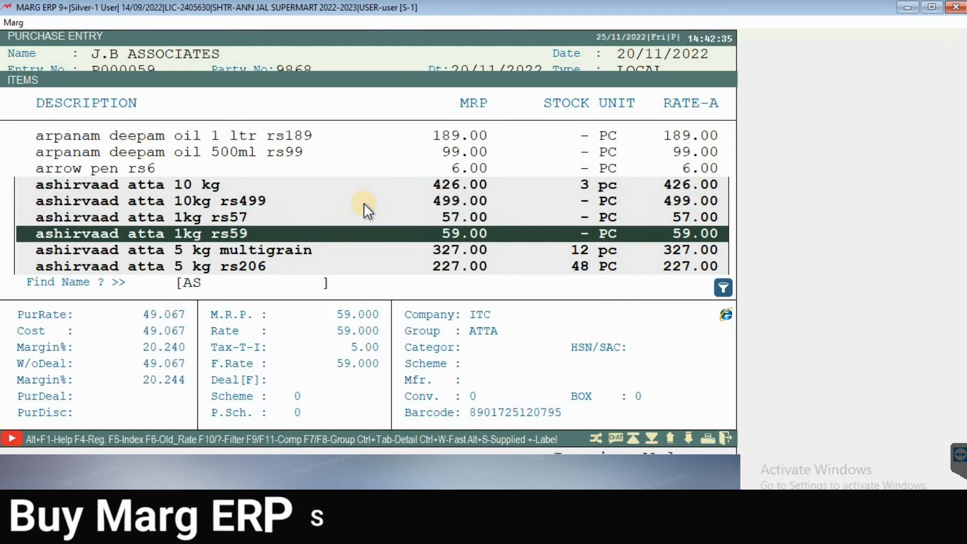
{"action": "key", "text": "Up"}
{"action": "key", "text": "Up"}
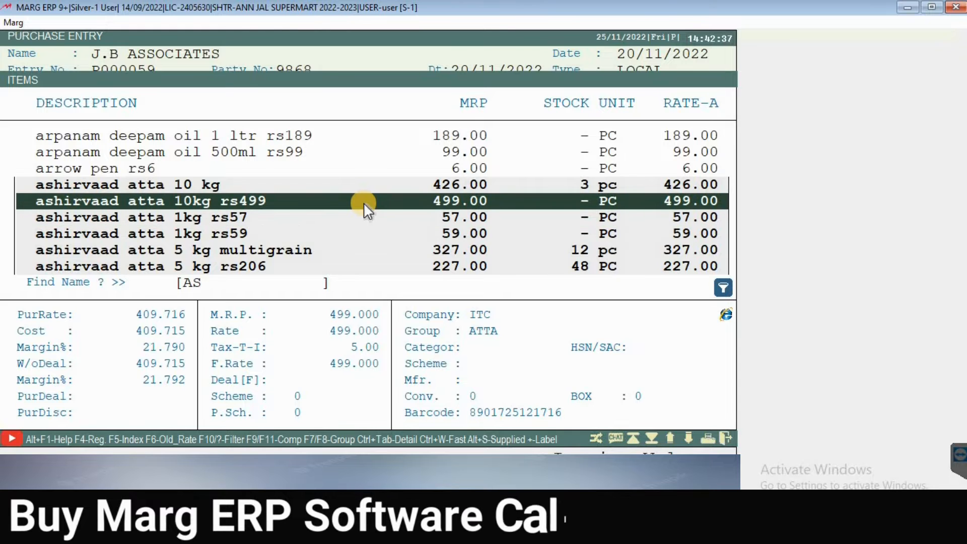
Step: Add ashirvaad atta 10kg rs499, keeping MRP 499.00 and purchase rate 409.716
{"action": "key", "text": "Return"}
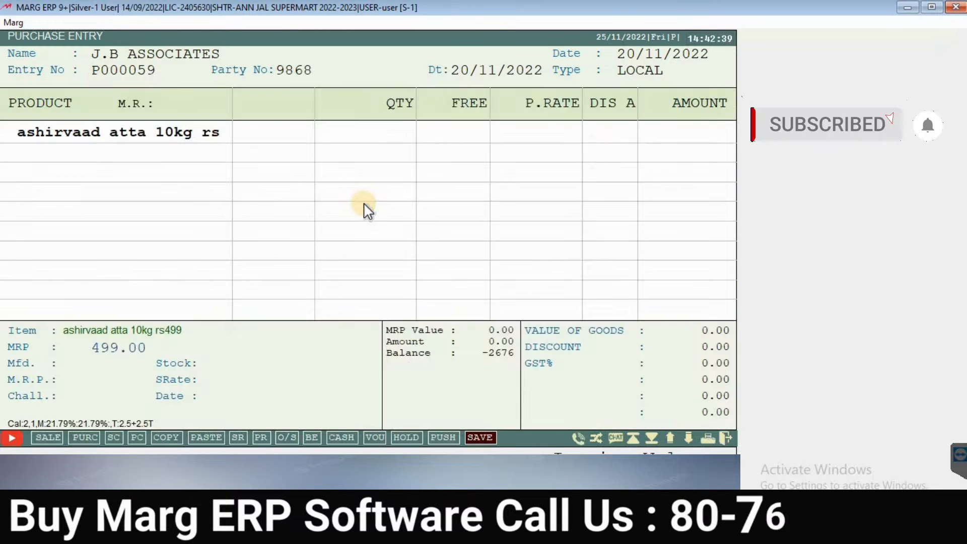
{"action": "key", "text": "Return"}
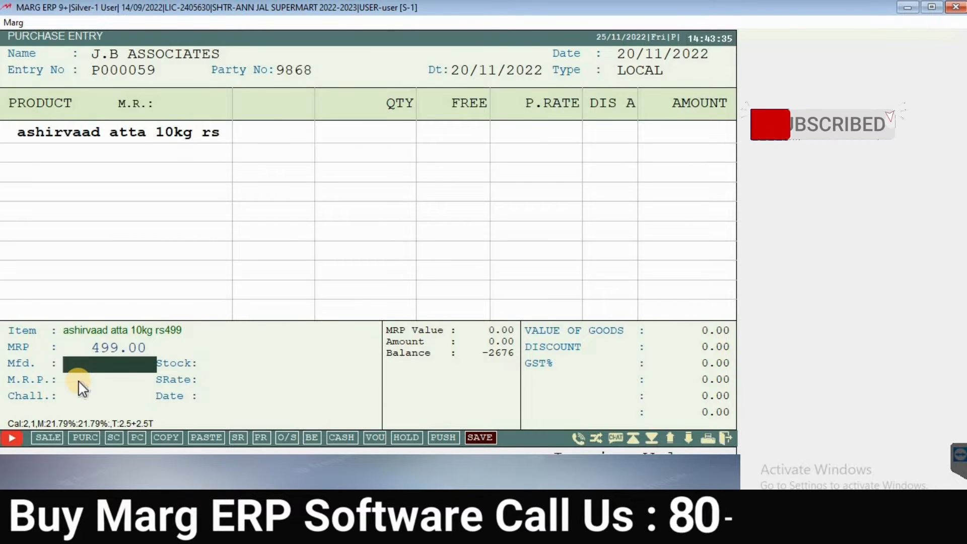
{"action": "key", "text": "Return"}
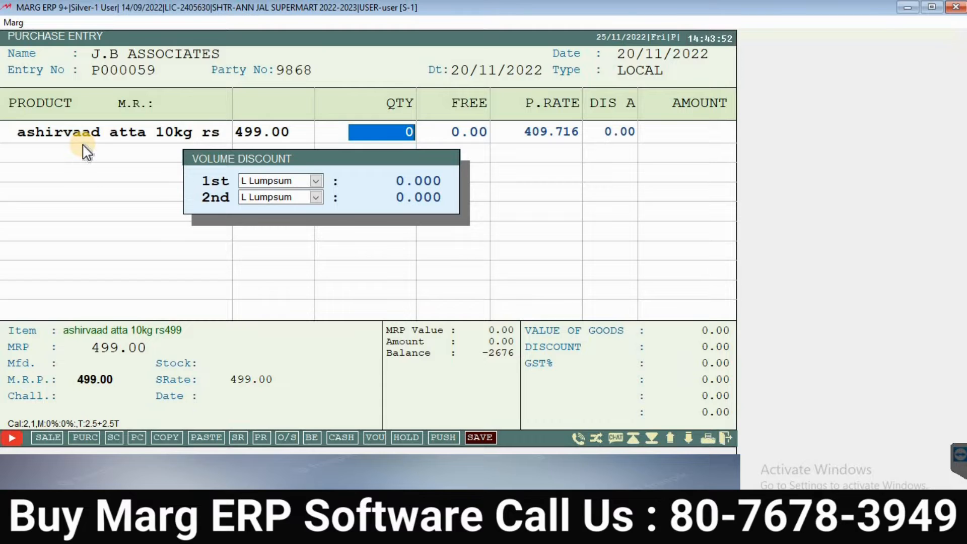
Step: Enter a quantity of 10 with 1 free unit for ashirvaad atta
{"action": "type", "text": "10"}
{"action": "key", "text": "Return"}
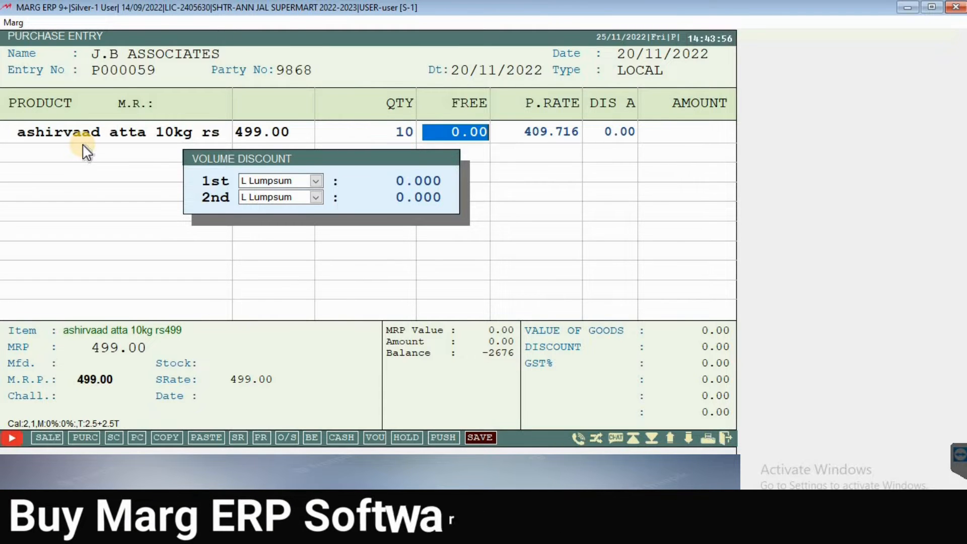
{"action": "key", "text": "Return"}
{"action": "key", "text": "Left"}
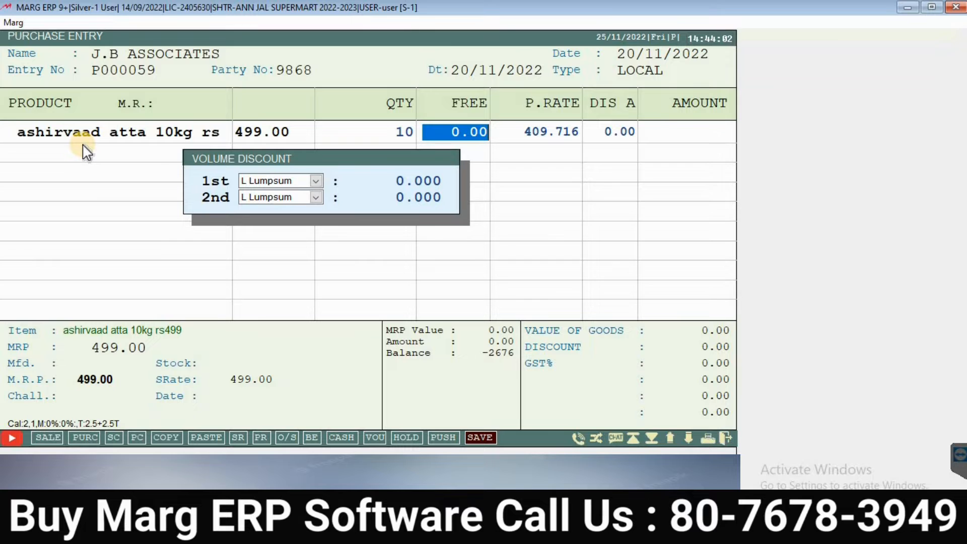
{"action": "key", "text": "Left"}
{"action": "key", "text": "Right"}
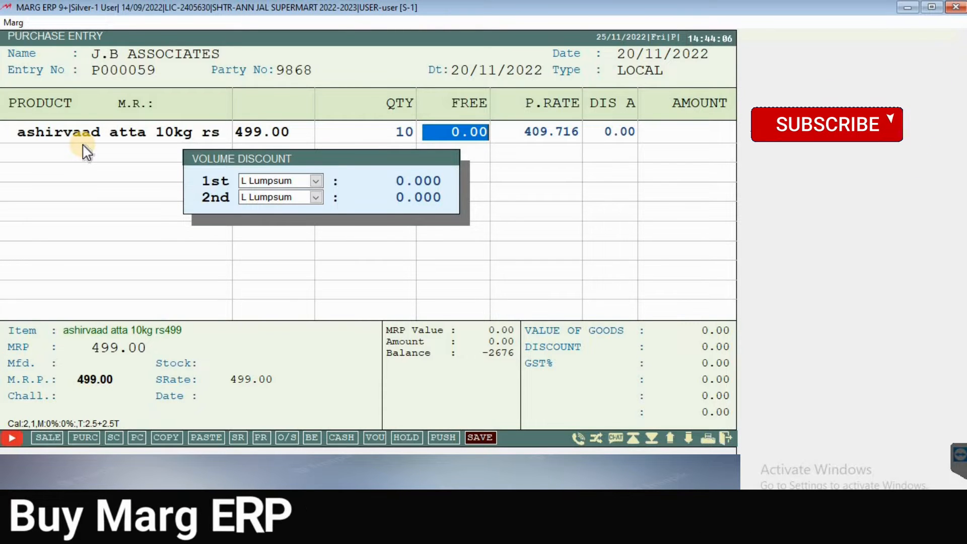
{"action": "type", "text": "1"}
{"action": "key", "text": "Return"}
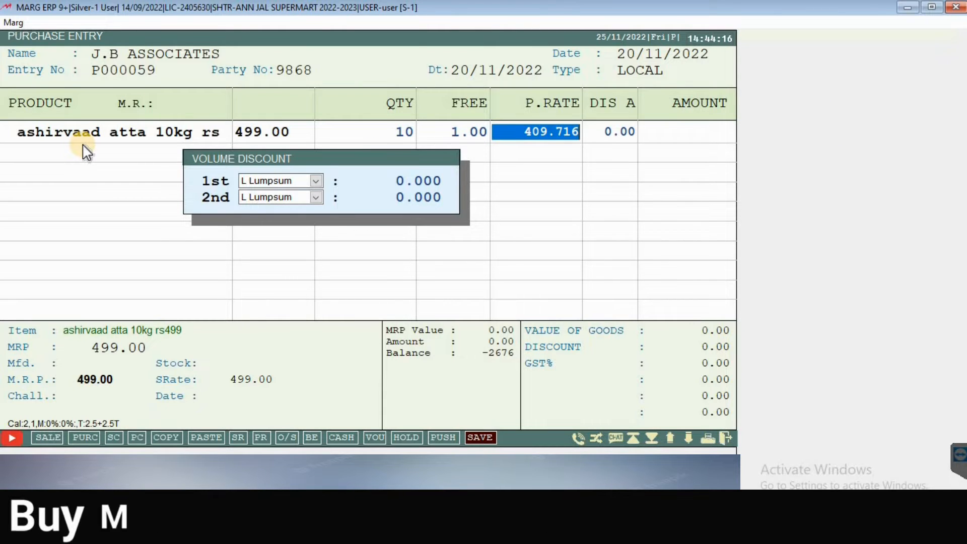
Step: Keep purchase rate 409.716 and leave the discount and both volume discounts at zero
{"action": "key", "text": "Return"}
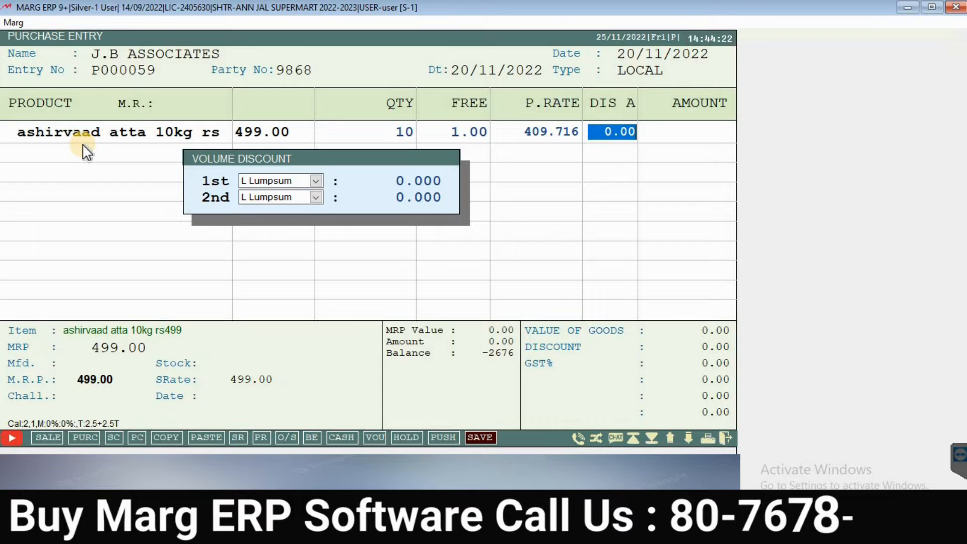
{"action": "key", "text": "Return"}
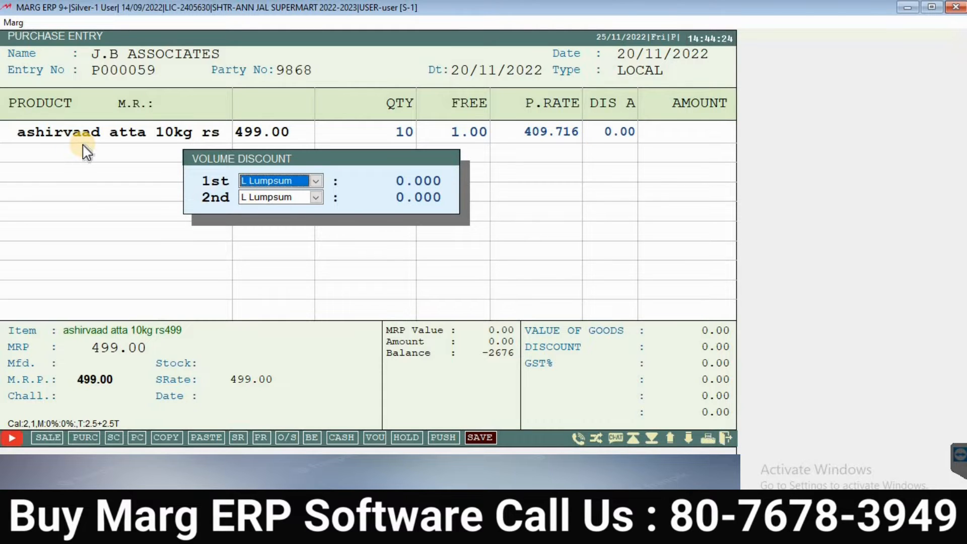
{"action": "key", "text": "Return"}
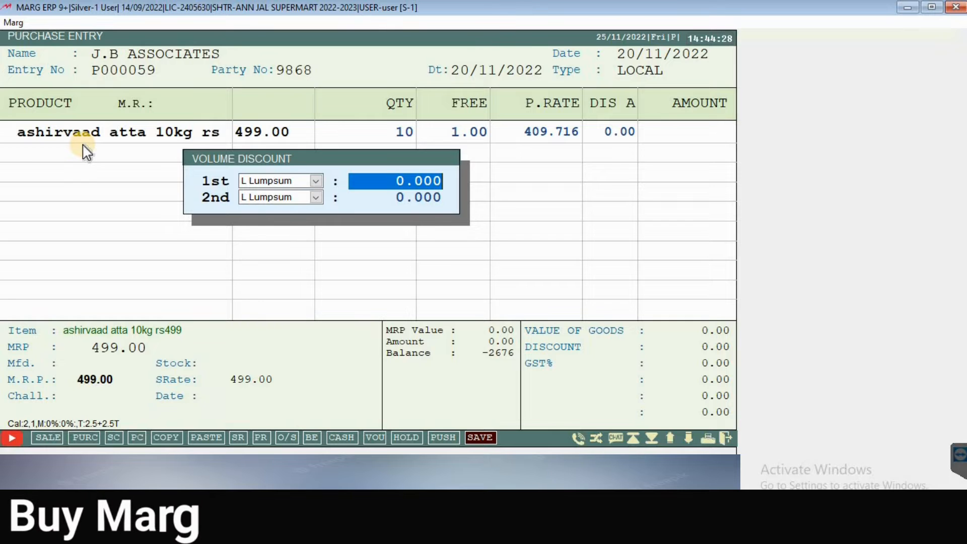
{"action": "key", "text": "Return"}
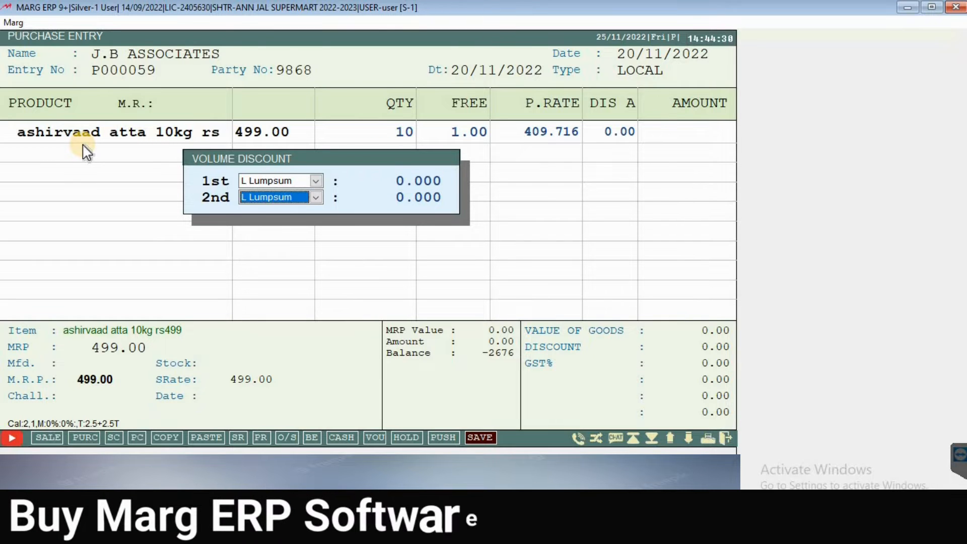
{"action": "key", "text": "Return"}
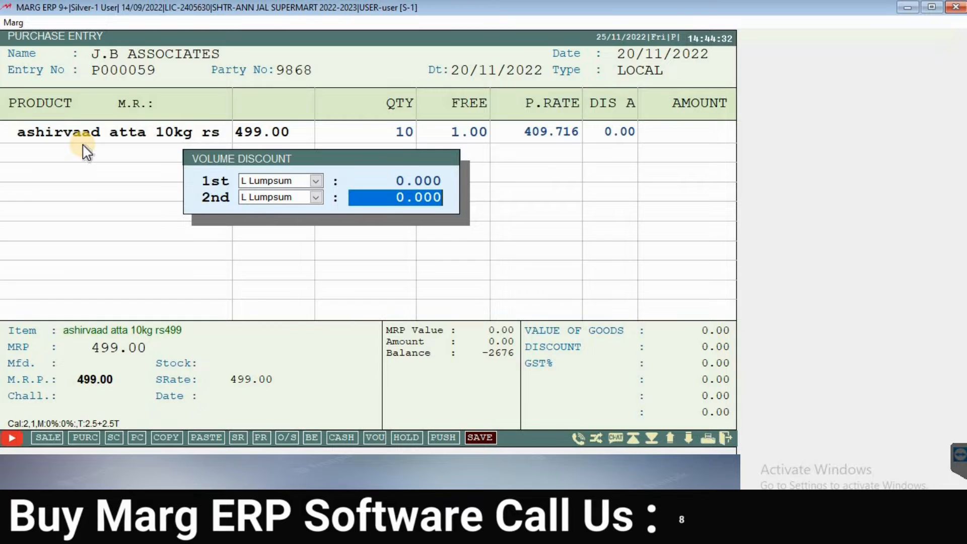
{"action": "key", "text": "Return"}
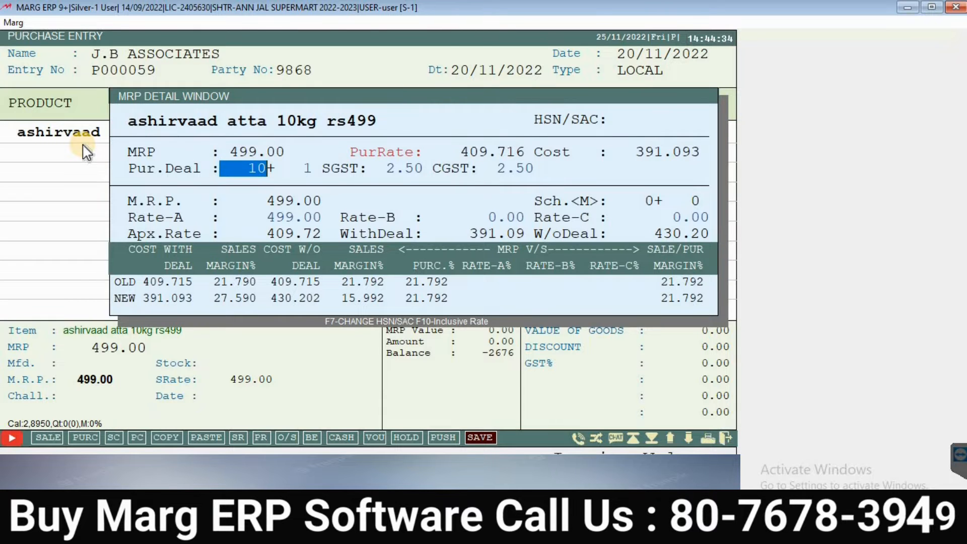
Step: Accept the 10+1 purchase deal and GST rates, and try Rate-A 449
{"action": "key", "text": "Return"}
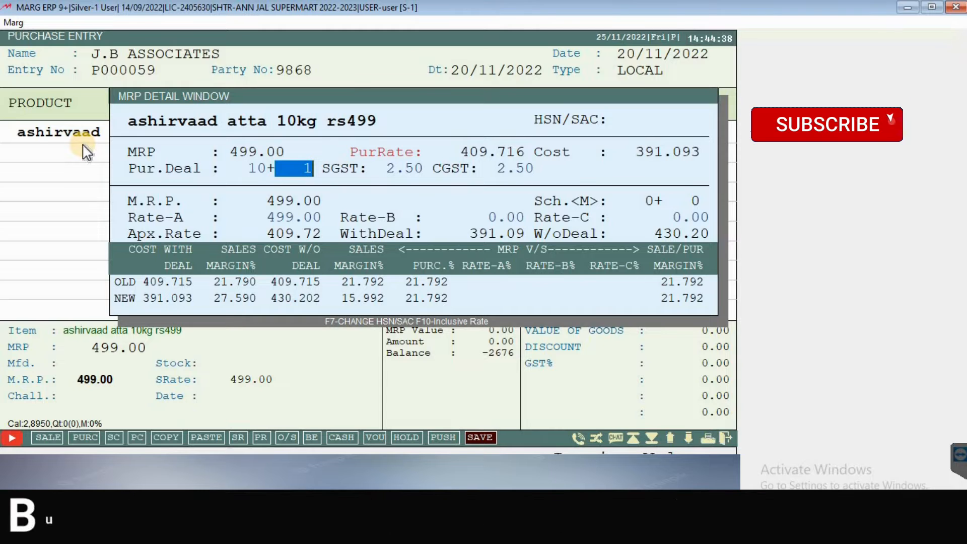
{"action": "key", "text": "Return"}
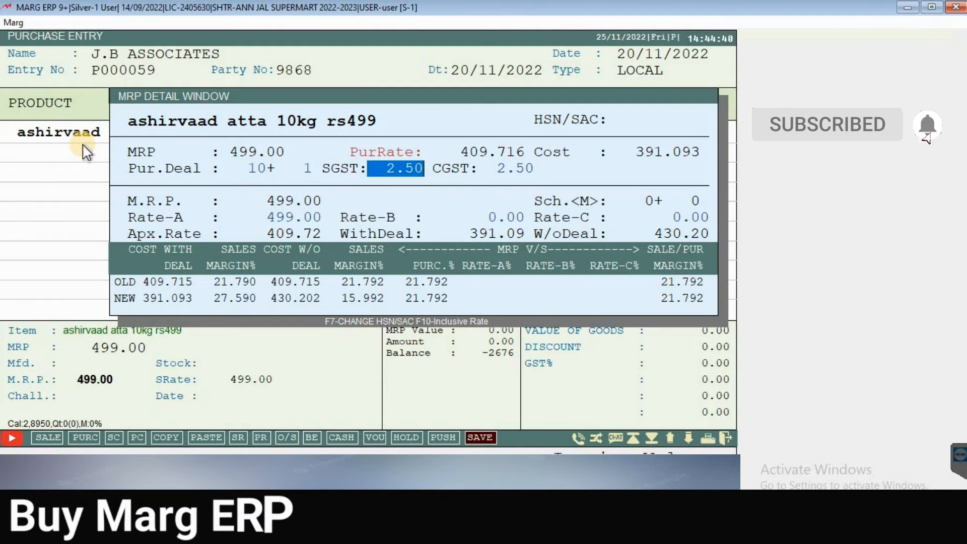
{"action": "key", "text": "Return"}
{"action": "key", "text": "Return"}
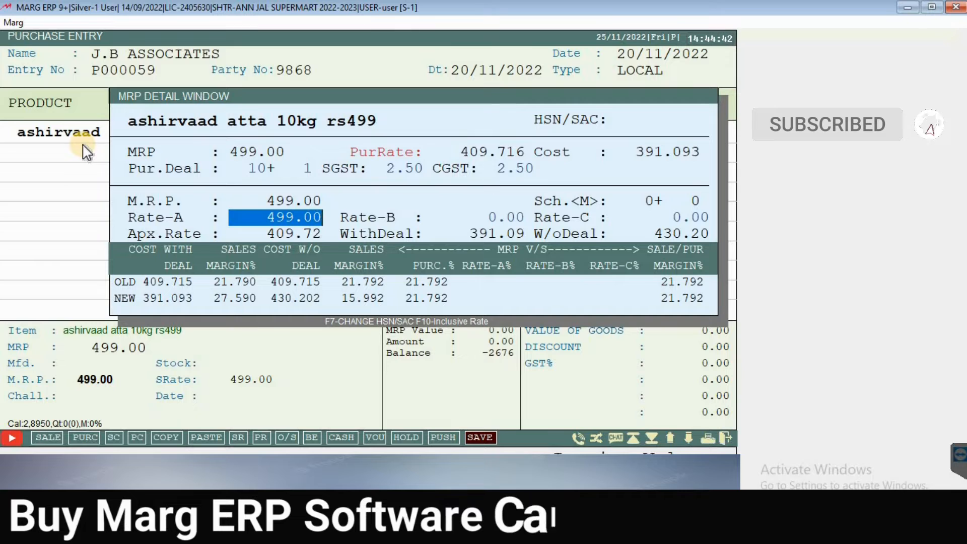
{"action": "left_click", "coordinate": [238, 220]}
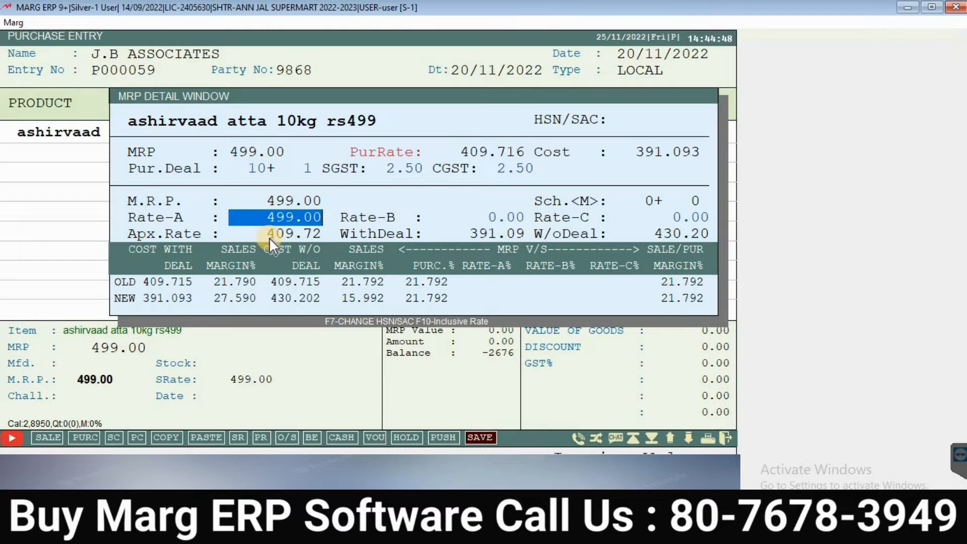
{"action": "type", "text": "499"}
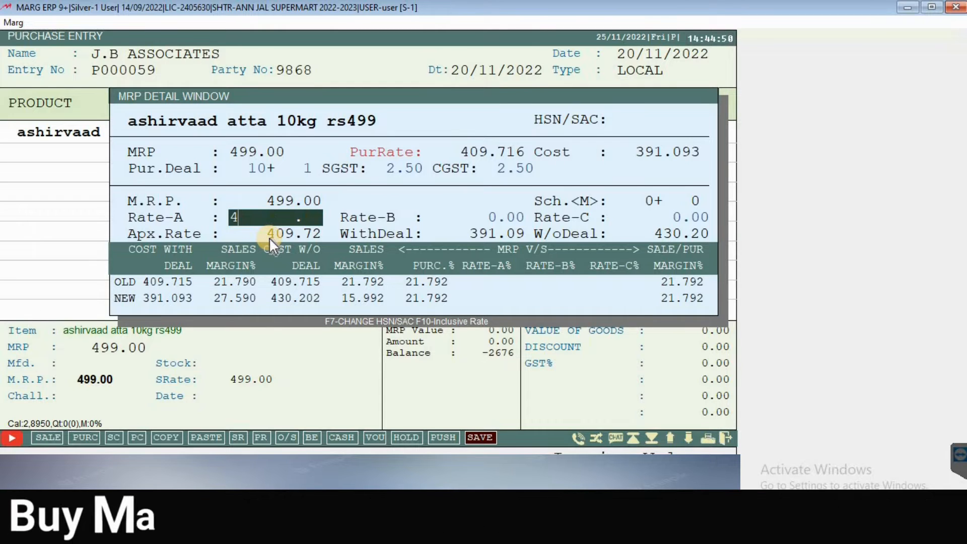
{"action": "key", "text": "BackSpace"}
{"action": "key", "text": "BackSpace"}
{"action": "key", "text": "BackSpace"}
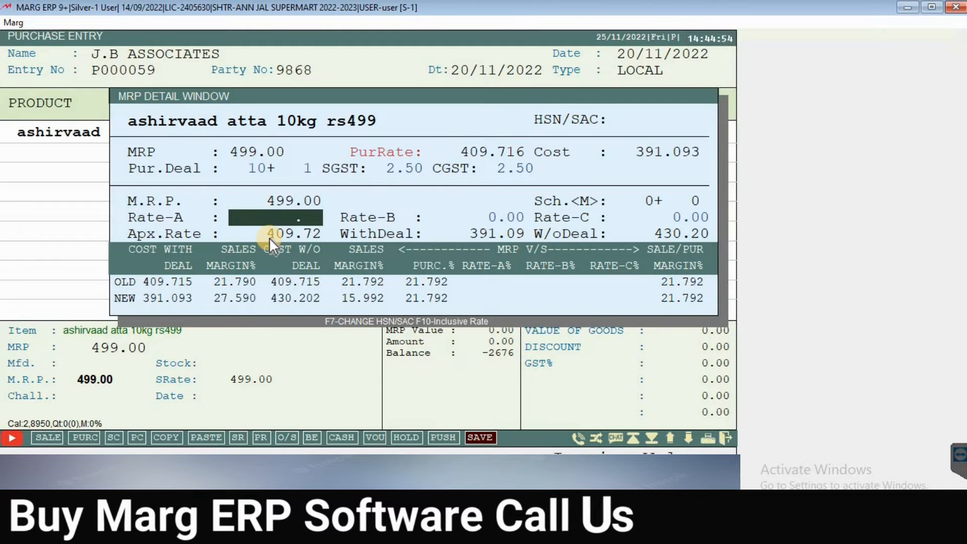
{"action": "type", "text": "449"}
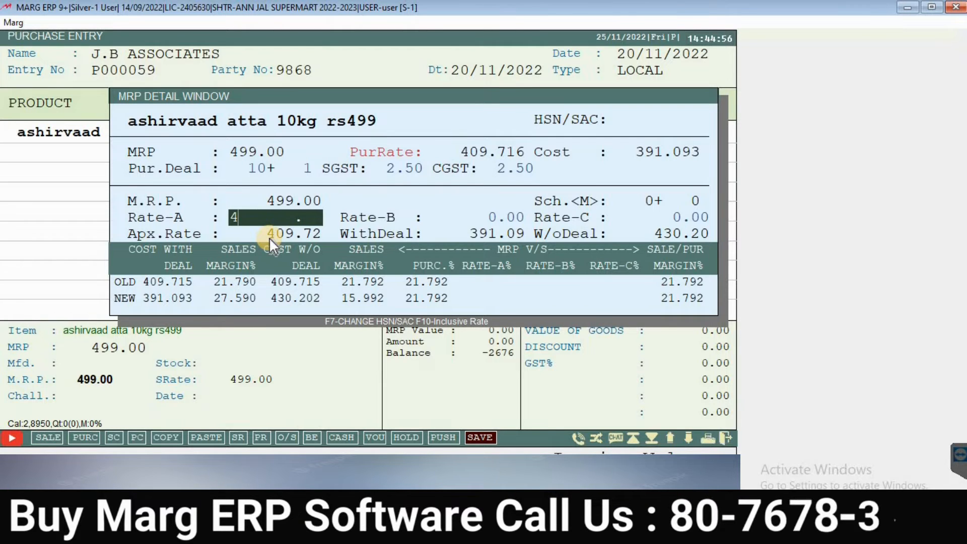
{"action": "key", "text": "Return"}
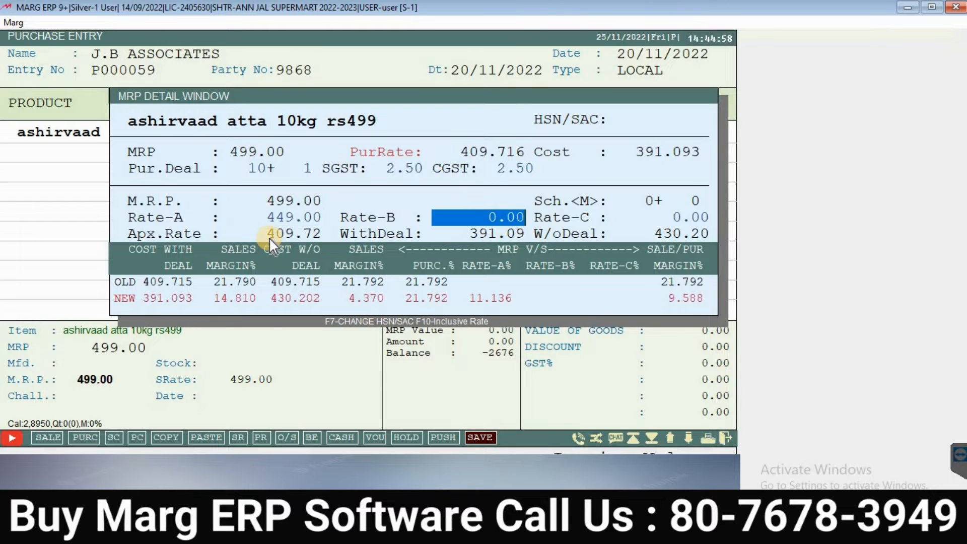
Step: Restore Rate-A to 499.00 and move past Rate-B
{"action": "key", "text": "Up"}
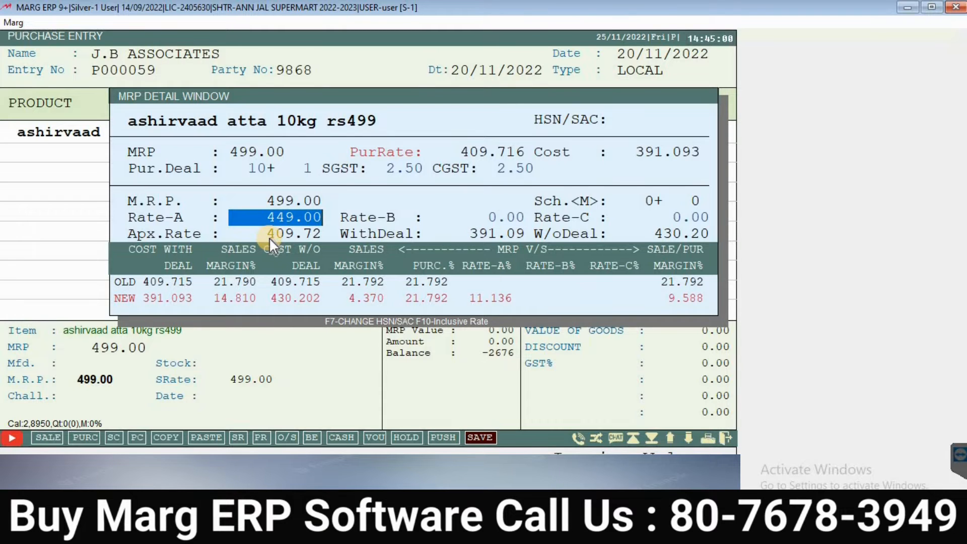
{"action": "type", "text": "44"}
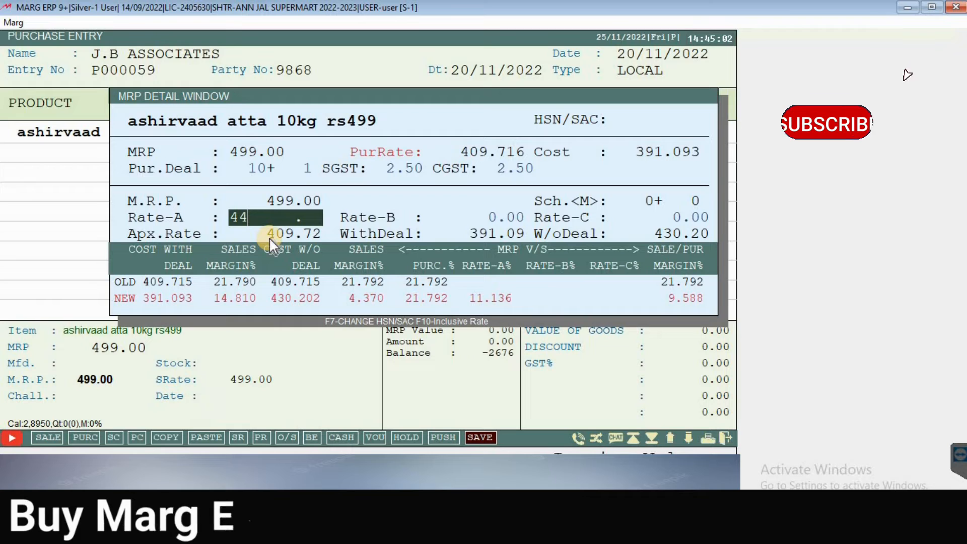
{"action": "key", "text": "BackSpace"}
{"action": "type", "text": "9"}
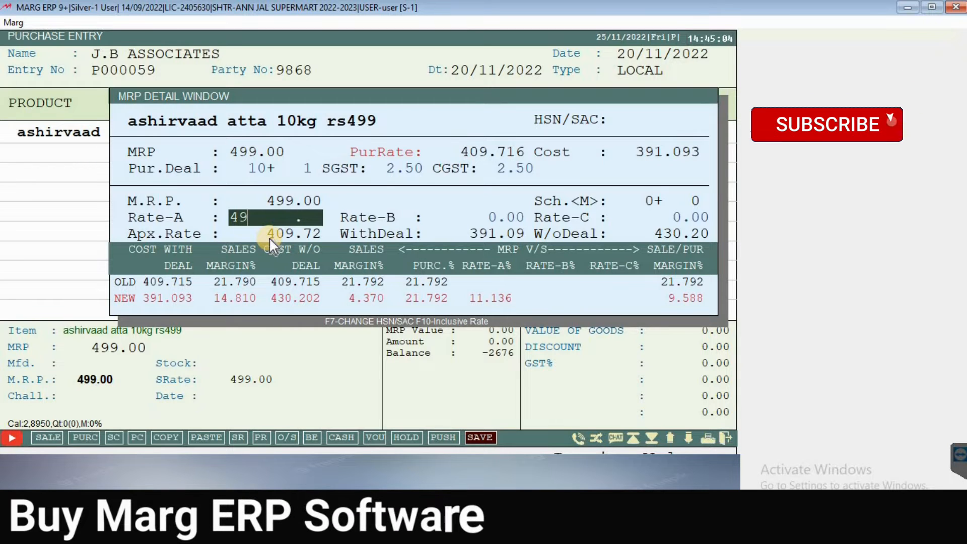
{"action": "type", "text": "9"}
{"action": "key", "text": "Return"}
{"action": "key", "text": "Return"}
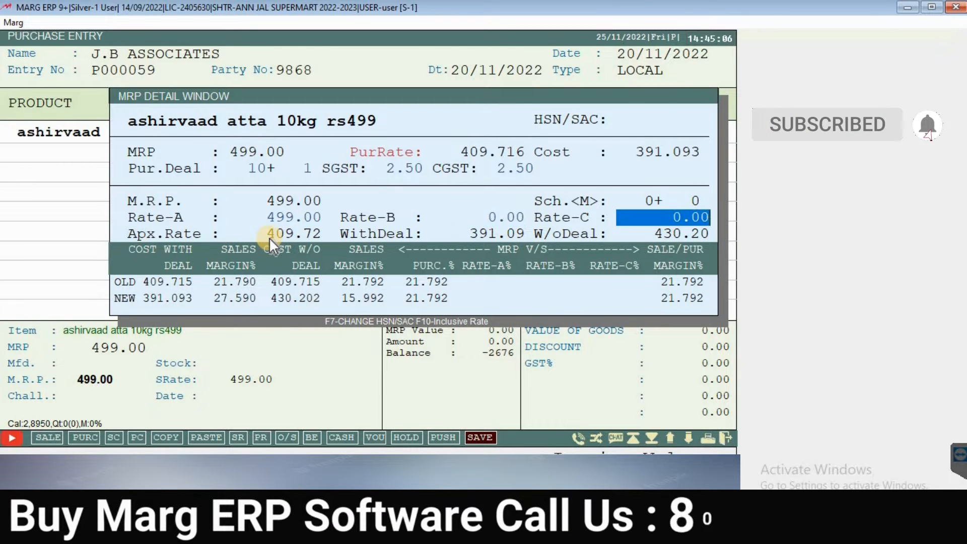
{"action": "key", "text": "Return"}
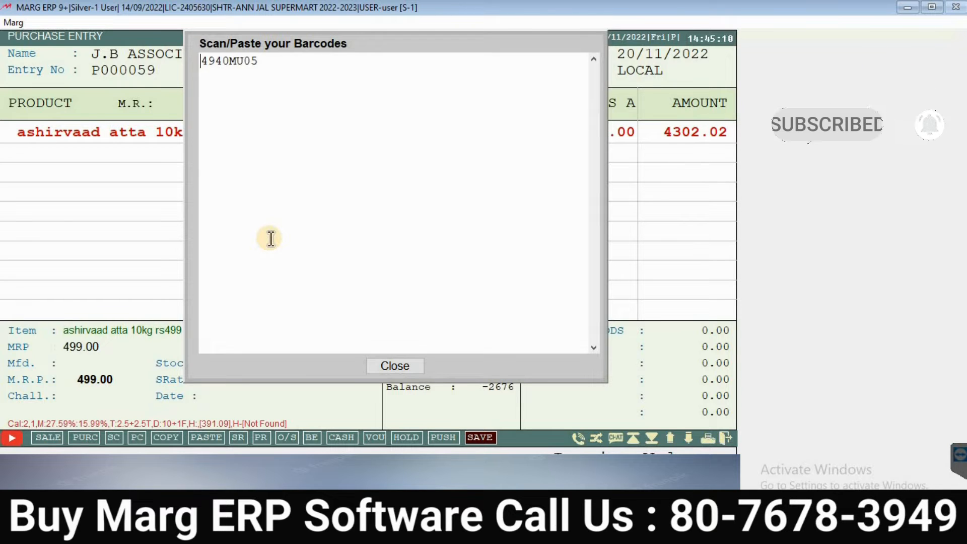
Step: Erase the mistyped second barcode, keep 4940MU05, and close the barcode box
{"action": "key", "text": "Right"}
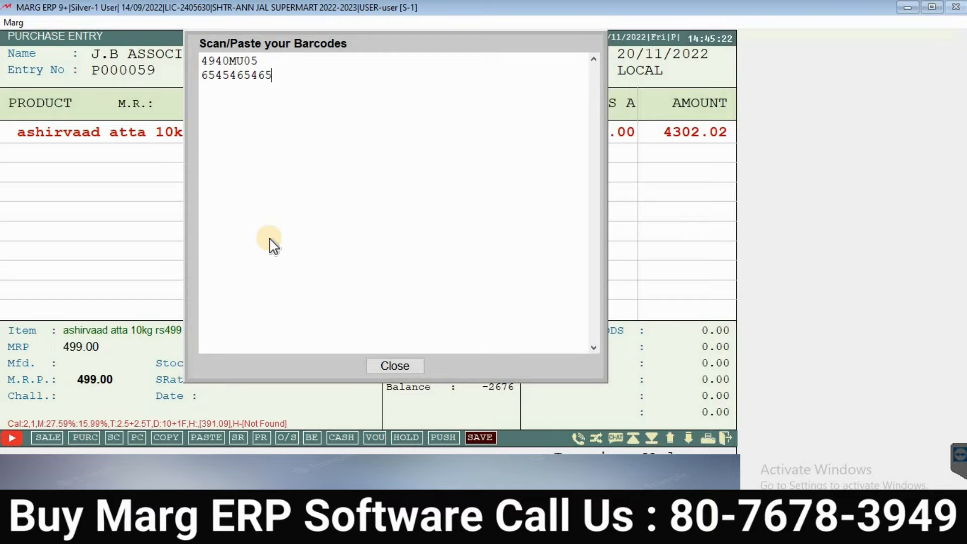
{"action": "key", "text": "BackSpace"}
{"action": "key", "text": "BackSpace"}
{"action": "key", "text": "BackSpace"}
{"action": "key", "text": "BackSpace"}
{"action": "key", "text": "BackSpace"}
{"action": "key", "text": "BackSpace"}
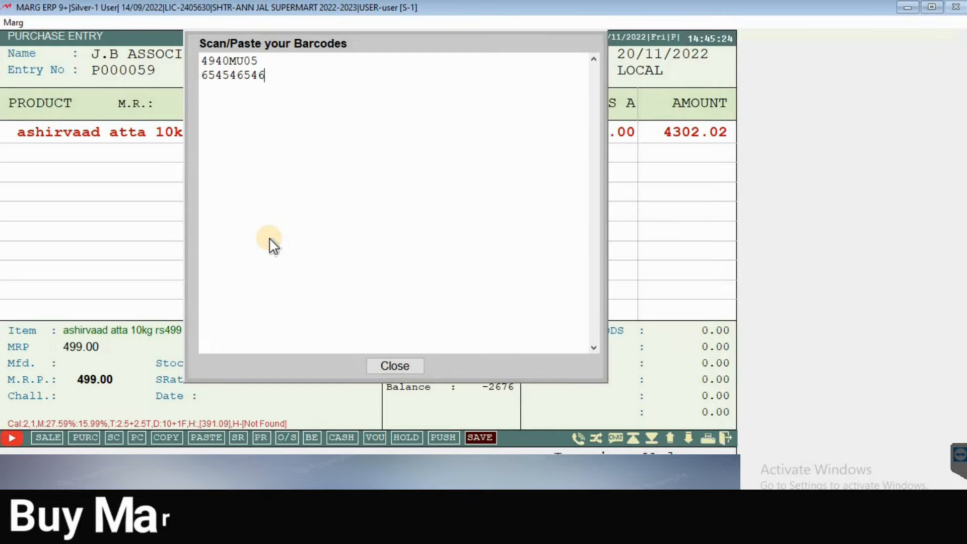
{"action": "key", "text": "BackSpace"}
{"action": "key", "text": "BackSpace"}
{"action": "key", "text": "BackSpace"}
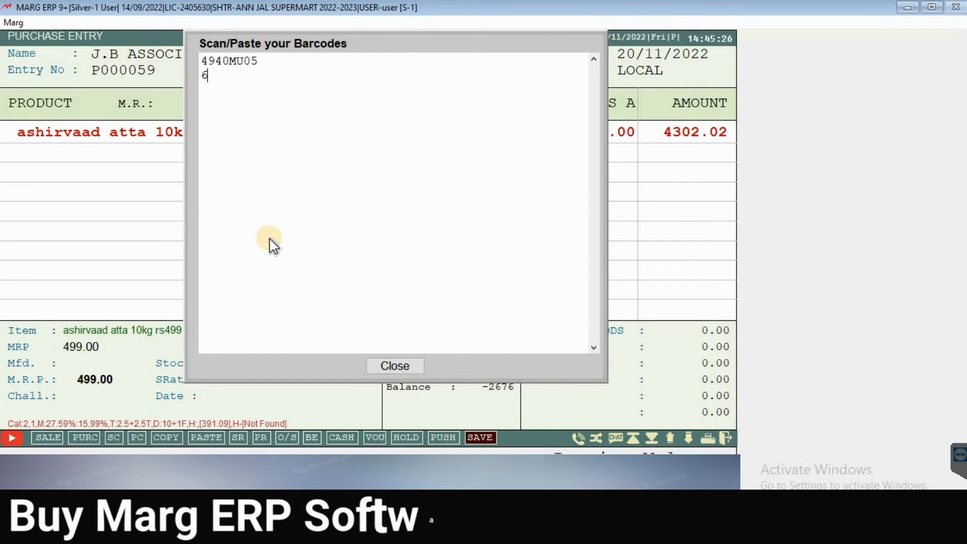
{"action": "key", "text": "BackSpace"}
{"action": "key", "text": "BackSpace"}
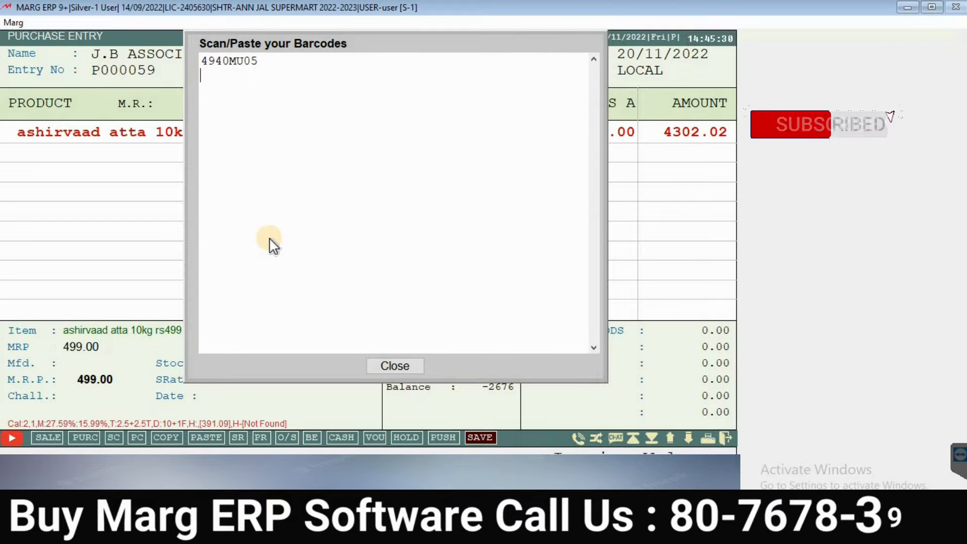
{"action": "key", "text": "Escape"}
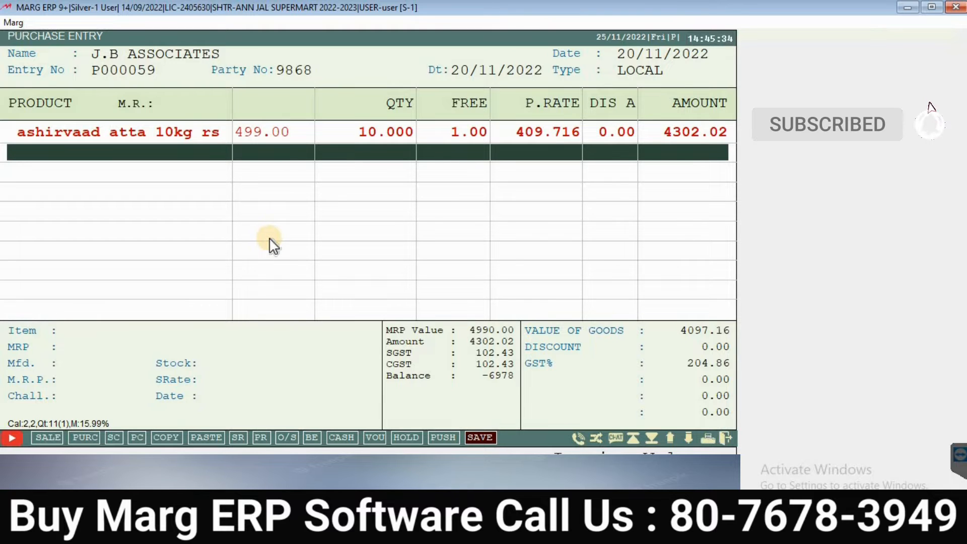
Step: Add ashirvaad atta 1kg rs59 as the second row with quantity 10 and a 50 volume discount
{"action": "key", "text": "Return"}
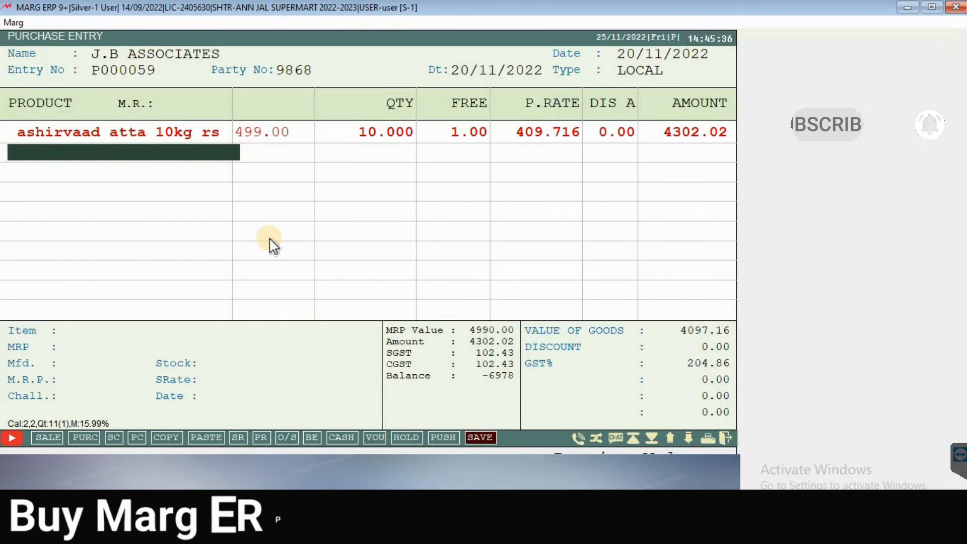
{"action": "key", "text": "Down"}
{"action": "key", "text": "Down"}
{"action": "key", "text": "Down"}
{"action": "key", "text": "Down"}
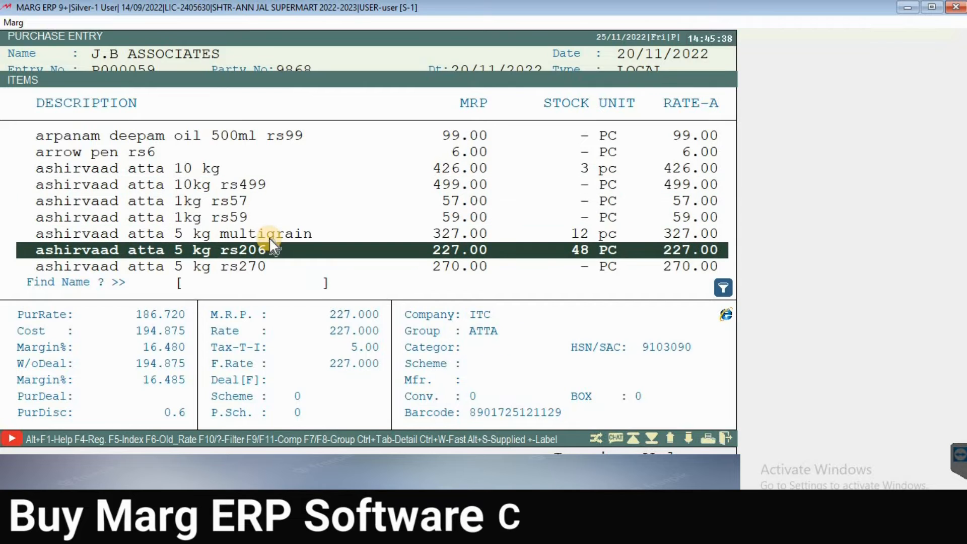
{"action": "key", "text": "Up"}
{"action": "key", "text": "Up"}
{"action": "key", "text": "Up"}
{"action": "key", "text": "Down"}
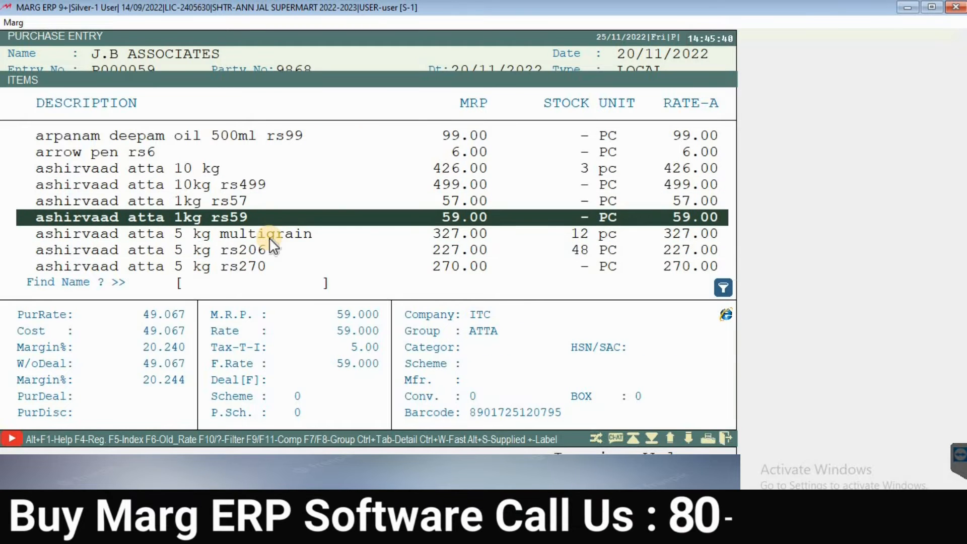
{"action": "key", "text": "Return"}
{"action": "key", "text": "Return"}
{"action": "key", "text": "Return"}
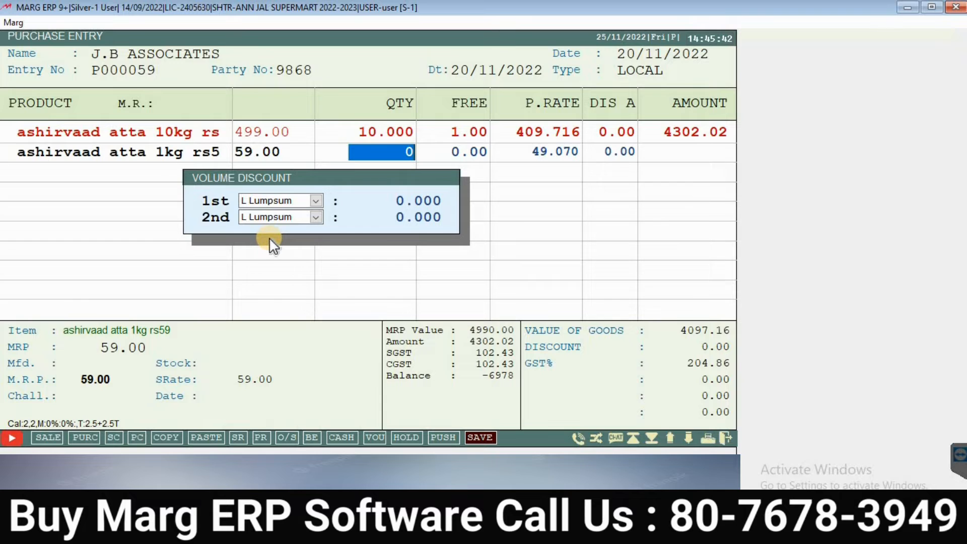
{"action": "type", "text": "10"}
{"action": "key", "text": "Return"}
{"action": "key", "text": "Return"}
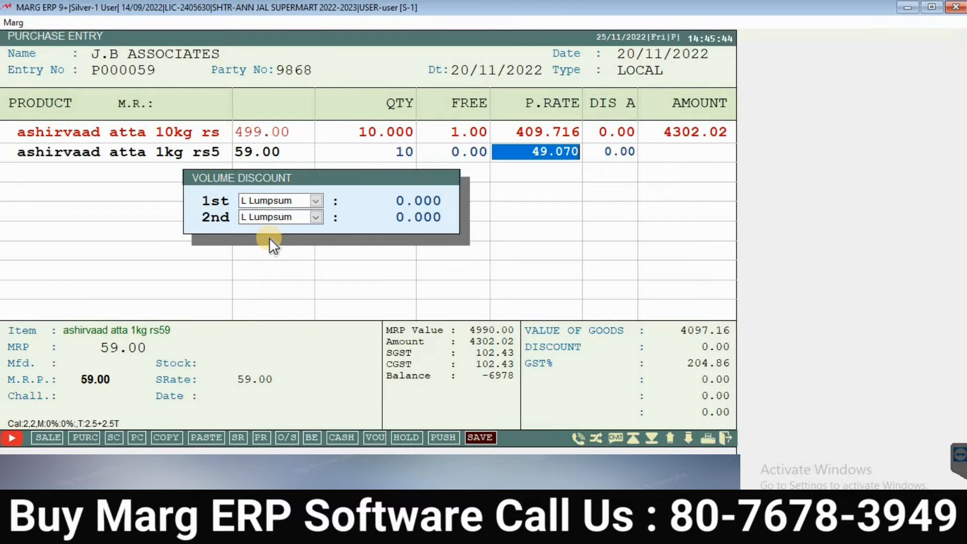
{"action": "key", "text": "Return"}
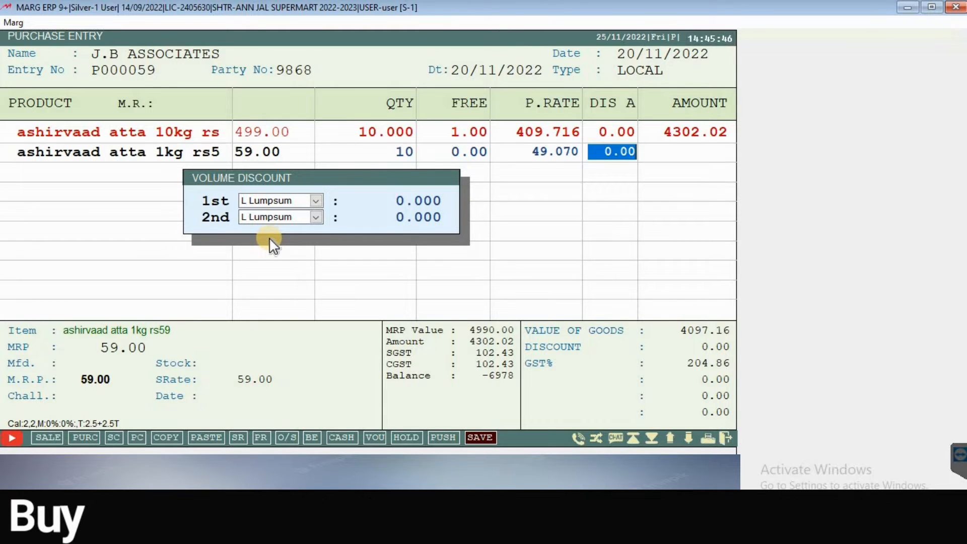
{"action": "key", "text": "Return"}
{"action": "key", "text": "Return"}
{"action": "type", "text": "50"}
{"action": "key", "text": "Return"}
{"action": "key", "text": "Return"}
{"action": "key", "text": "Return"}
{"action": "key", "text": "Return"}
{"action": "key", "text": "Return"}
{"action": "key", "text": "Return"}
{"action": "key", "text": "Return"}
{"action": "key", "text": "Return"}
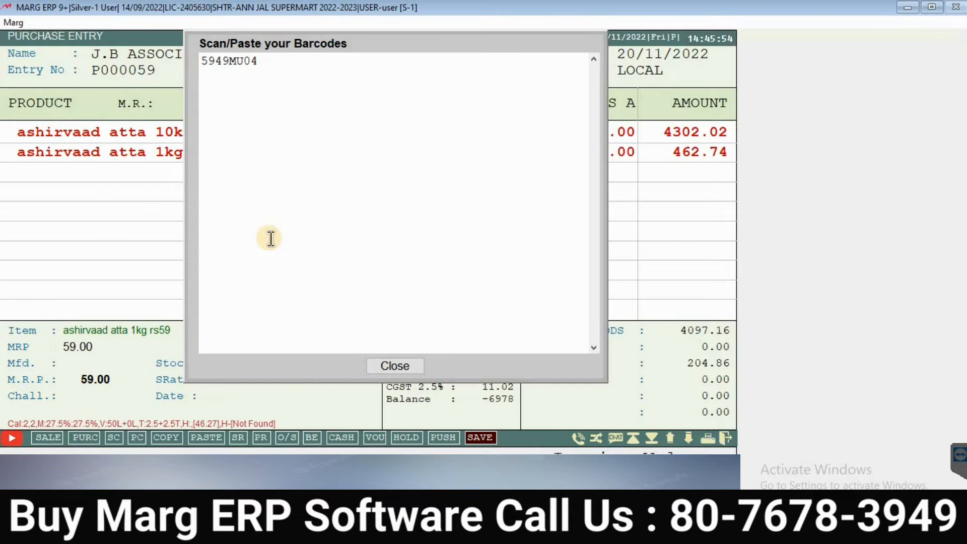
Step: Close the barcode box and review both atta rows, leaving the bill at 4764.76
{"action": "key", "text": "Escape"}
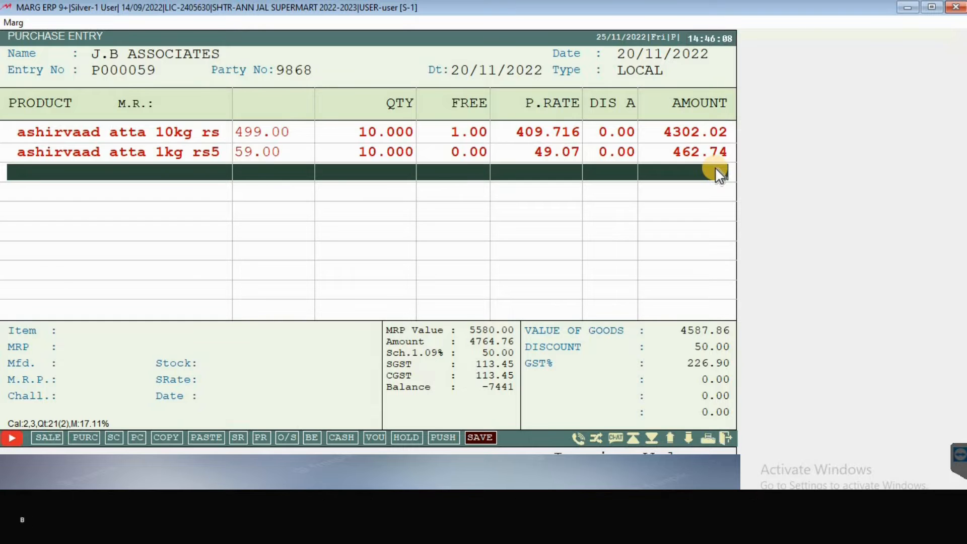
{"action": "key", "text": "Up"}
{"action": "key", "text": "Up"}
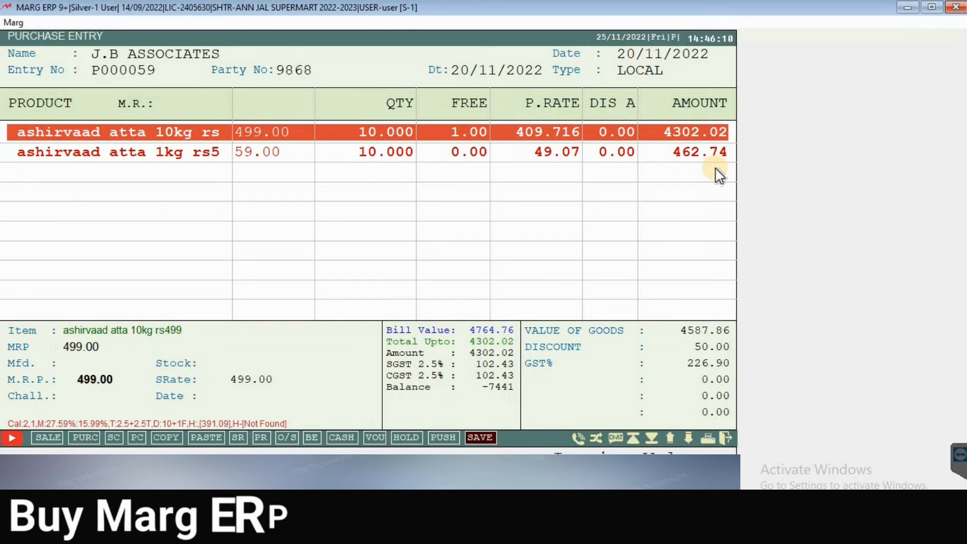
{"action": "key", "text": "Down"}
{"action": "key", "text": "Down"}
{"action": "key", "text": "Return"}
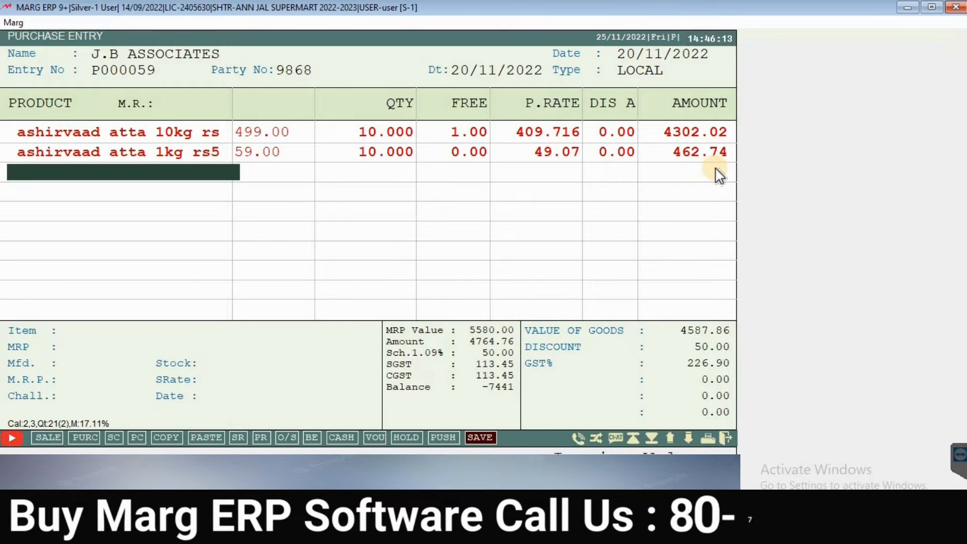
{"action": "key", "text": "Return"}
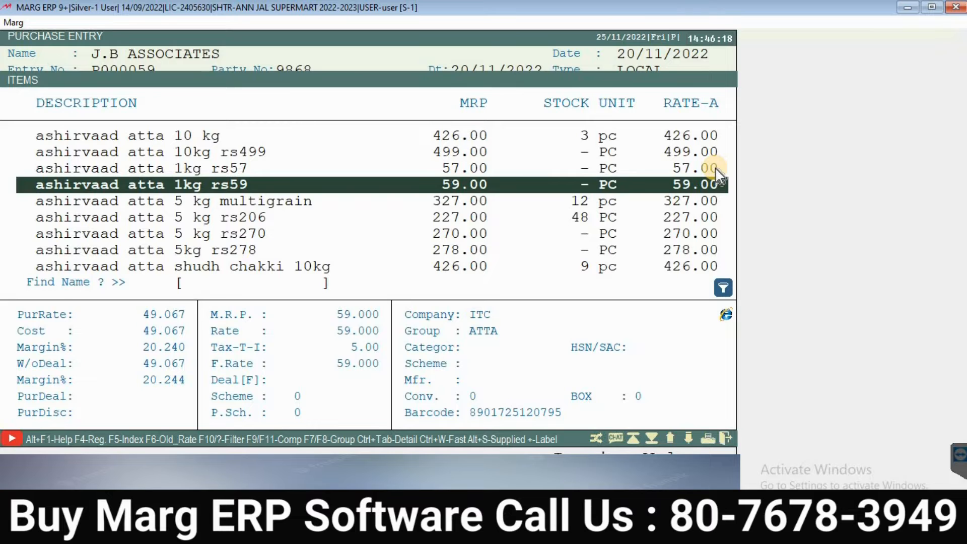
{"action": "key", "text": "Return"}
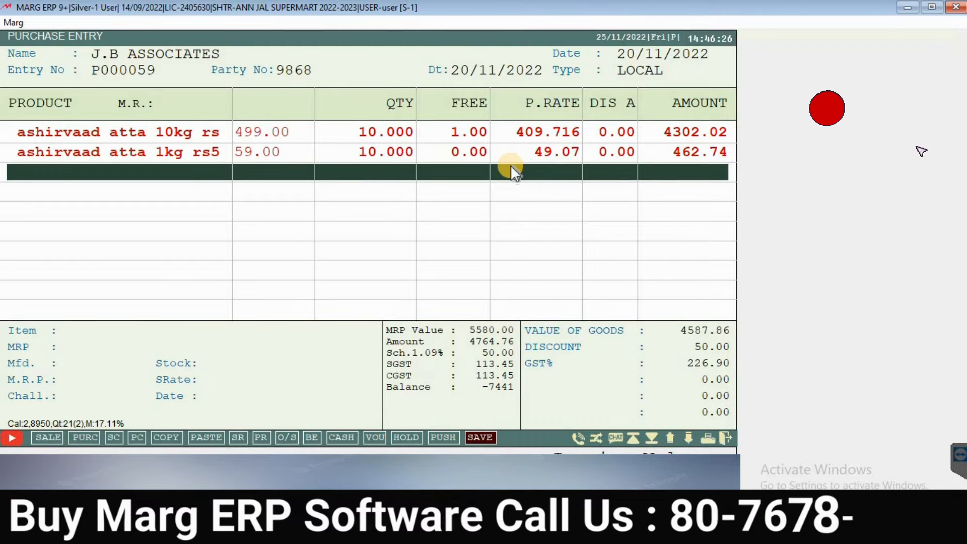
Step: Finish the items, accept quantity-based rates, skip the scheme screen, and proceed to save at 4765.00
{"action": "key", "text": "Tab"}
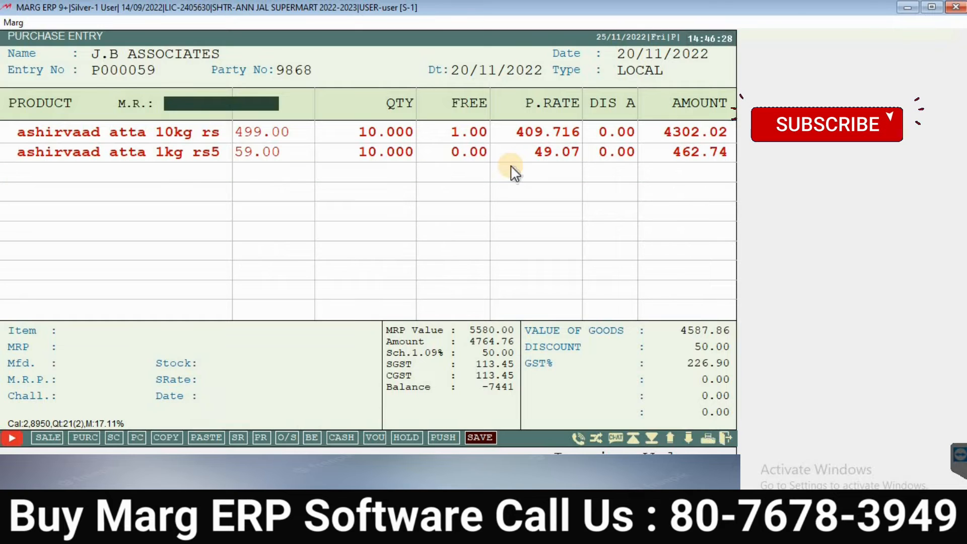
{"action": "key", "text": "Return"}
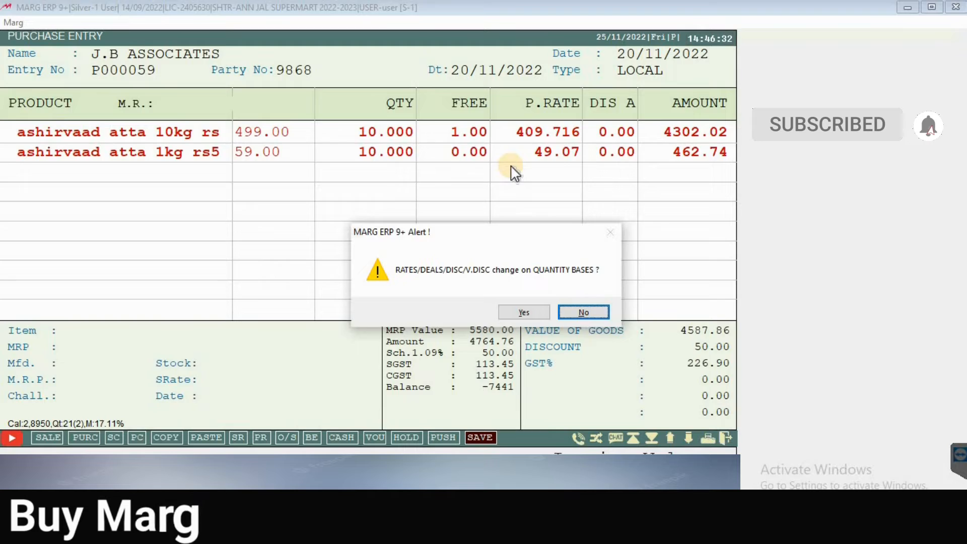
{"action": "key", "text": "y"}
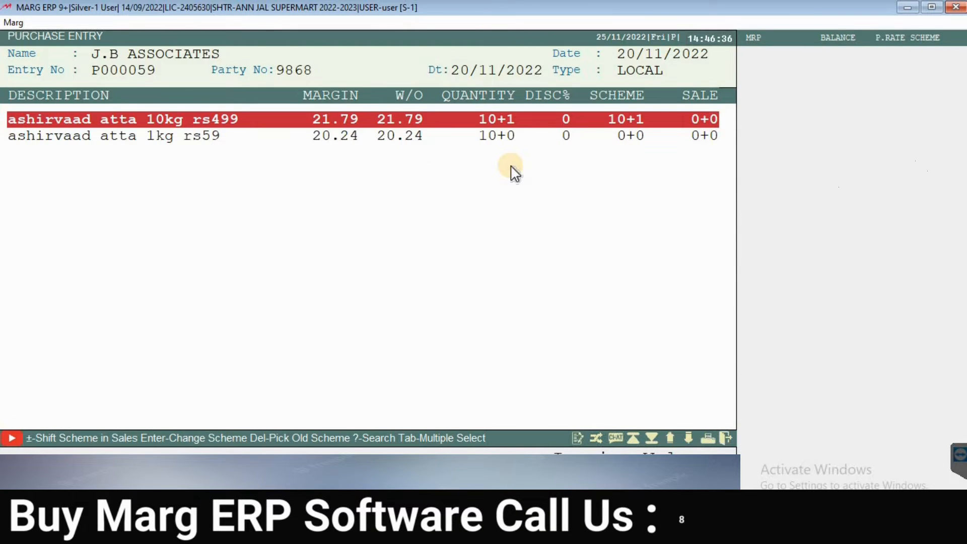
{"action": "key", "text": "Escape"}
{"action": "key", "text": "Return"}
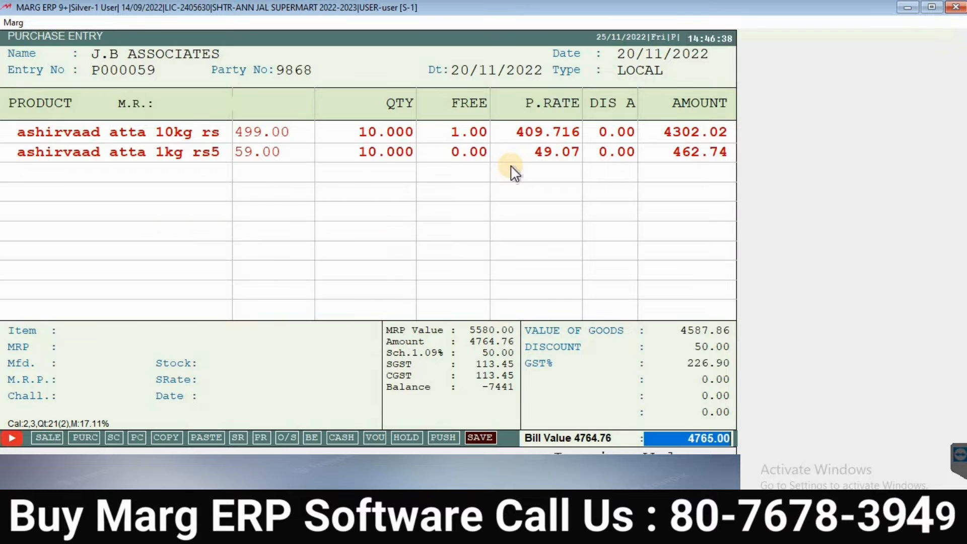
{"action": "key", "text": "Return"}
{"action": "key", "text": "Return"}
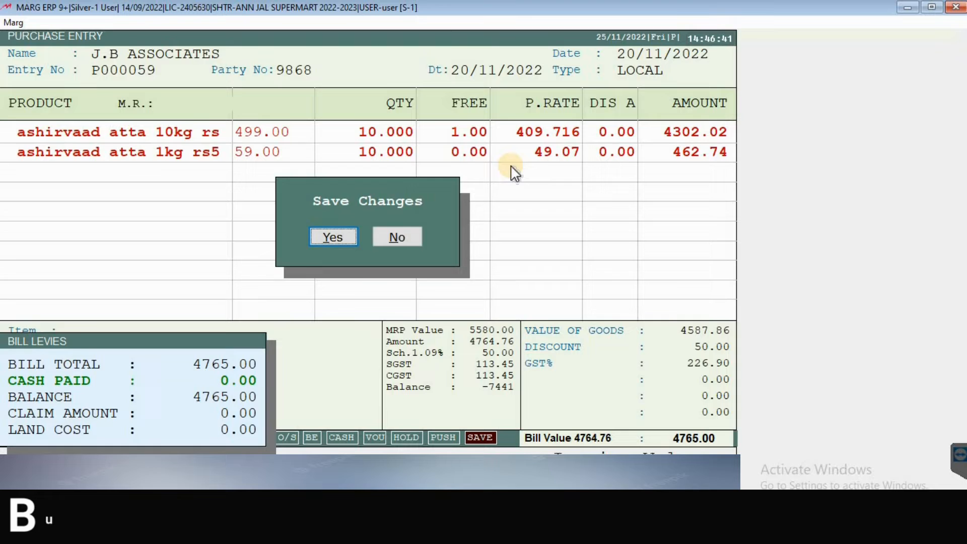
Step: Save purchase bill P000059 for 4765.00 without printing it
{"action": "key", "text": "Return"}
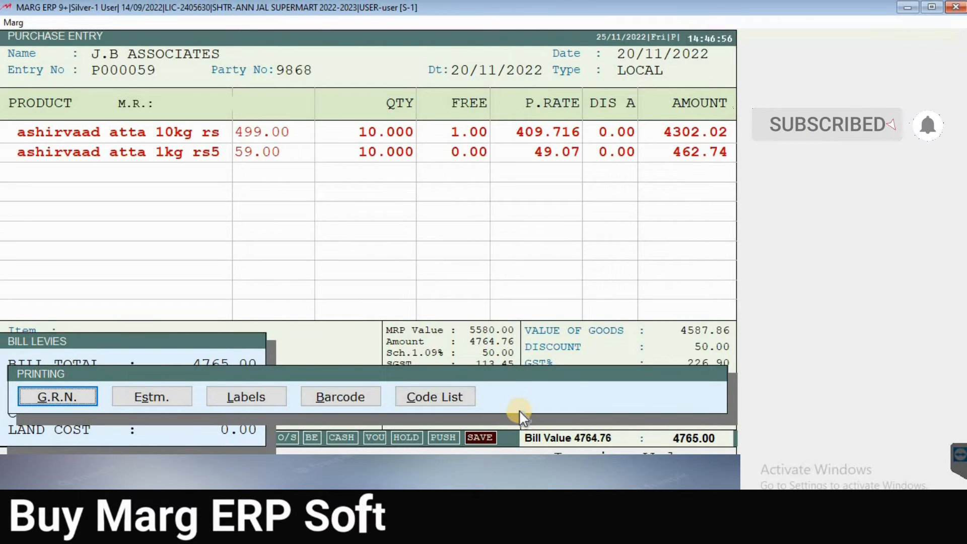
{"action": "key", "text": "Escape"}
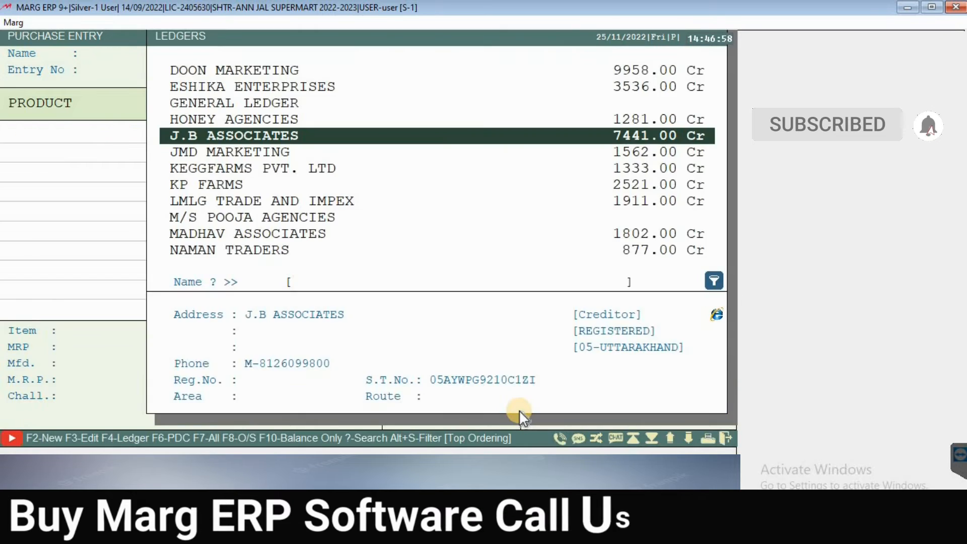
Step: Leave purchase entry and open Modify for purchase bills starting from 01/04/2022
{"action": "key", "text": "Escape"}
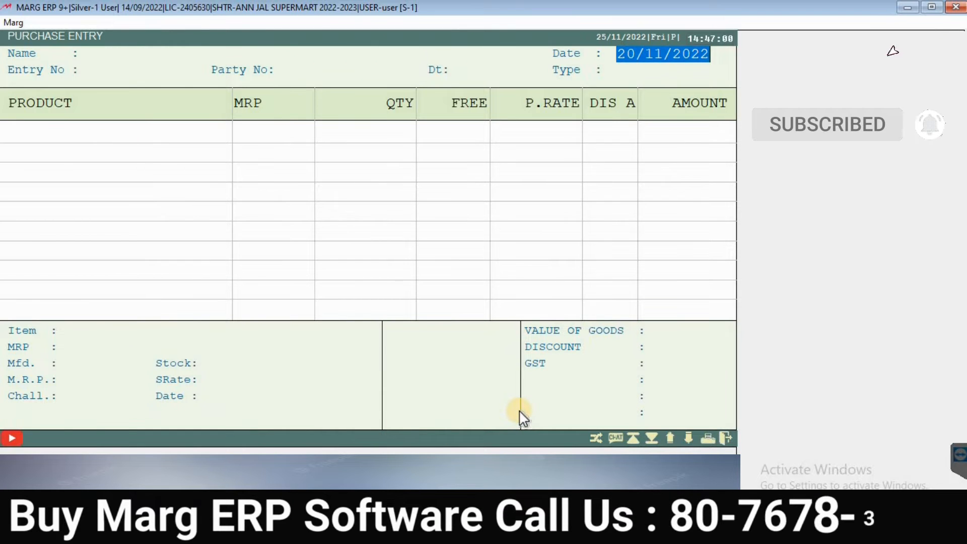
{"action": "key", "text": "Escape"}
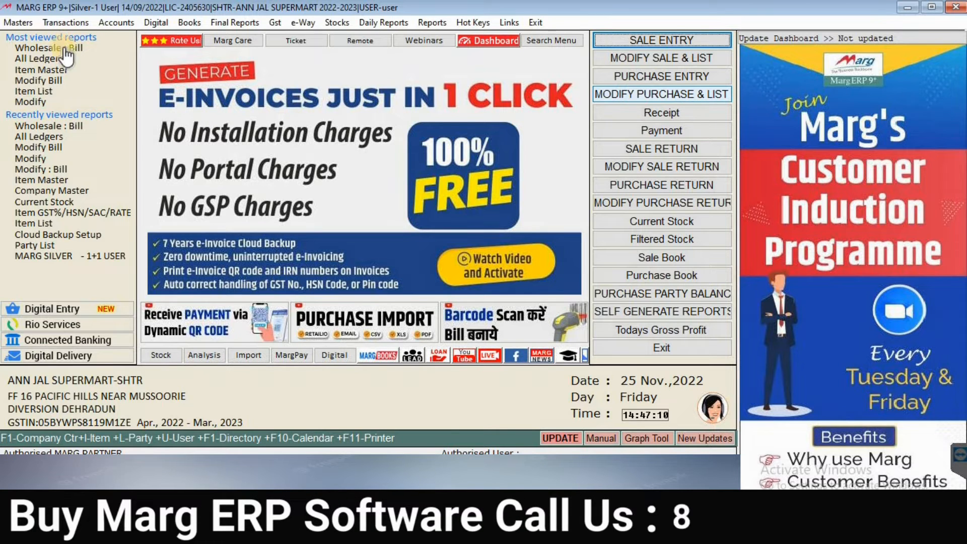
{"action": "left_click", "coordinate": [64, 23]}
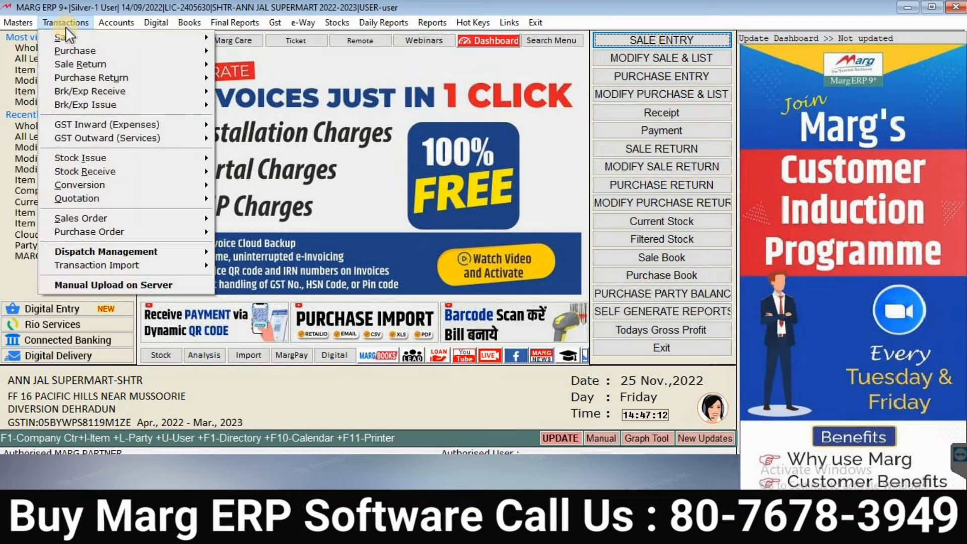
{"action": "mouse_move", "coordinate": [132, 53]}
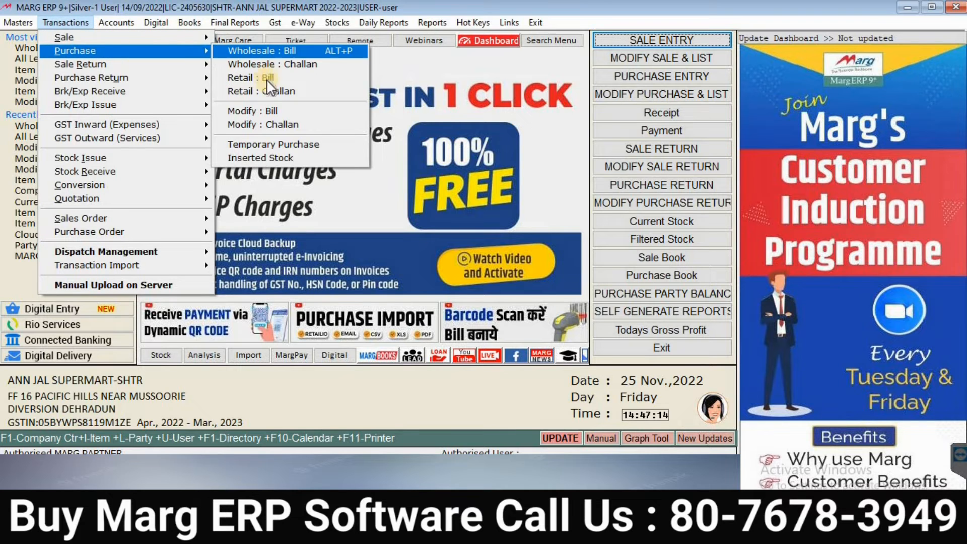
{"action": "left_click", "coordinate": [275, 110]}
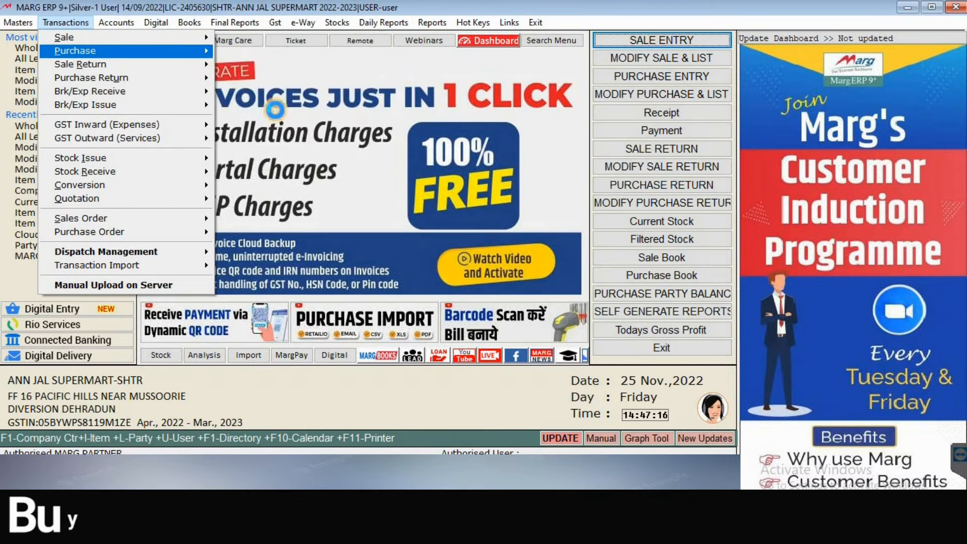
{"action": "key", "text": "Return"}
{"action": "key", "text": "Return"}
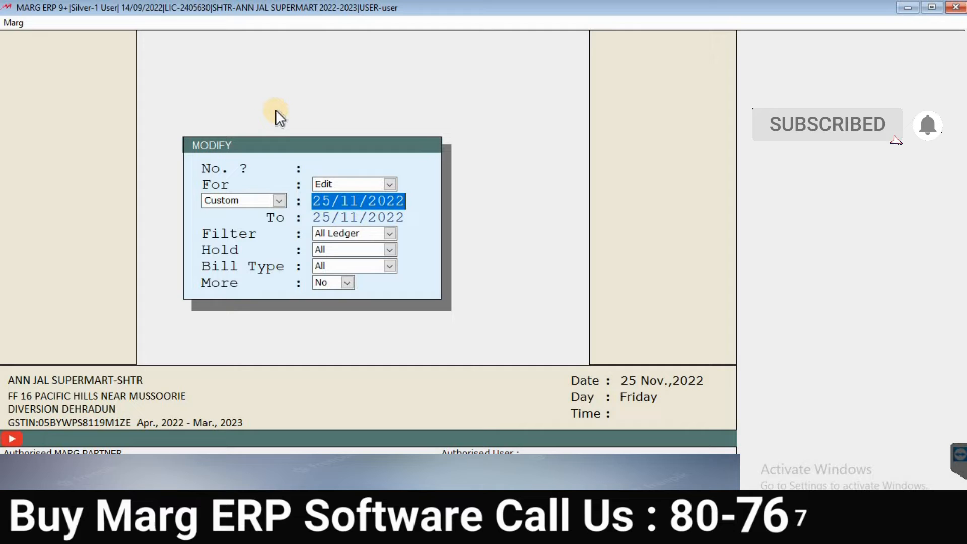
{"action": "type", "text": "01/04"}
{"action": "key", "text": "Return"}
{"action": "key", "text": "Return"}
{"action": "key", "text": "Return"}
{"action": "key", "text": "Return"}
{"action": "key", "text": "Return"}
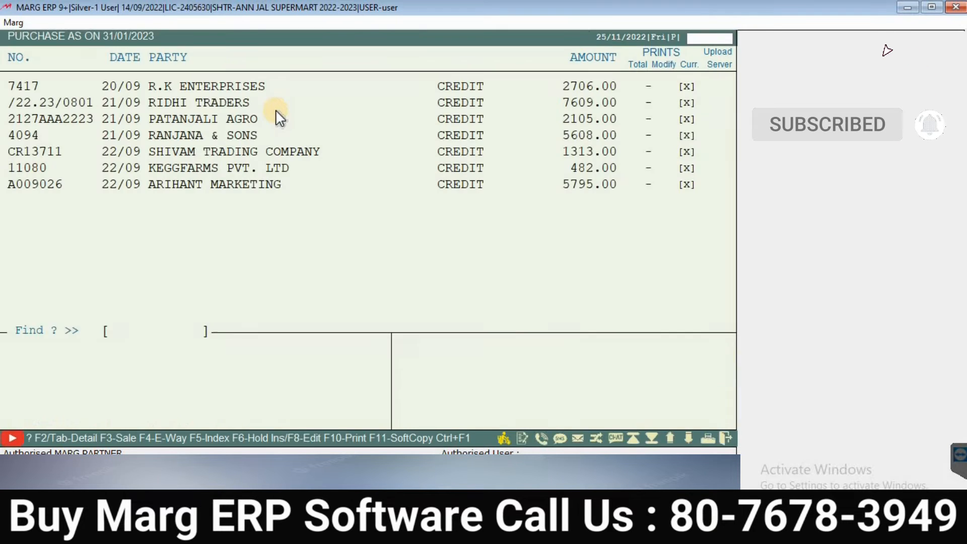
Step: Open purchase bill 9868 from J.B ASSOCIATES and switch it into Modify mode
{"action": "key", "text": "Up"}
{"action": "key", "text": "Down"}
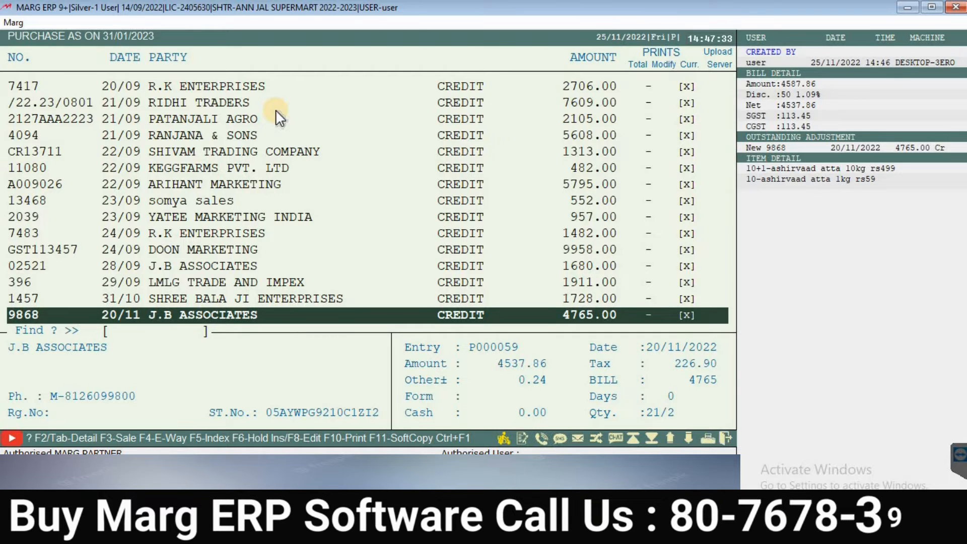
{"action": "key", "text": "Return"}
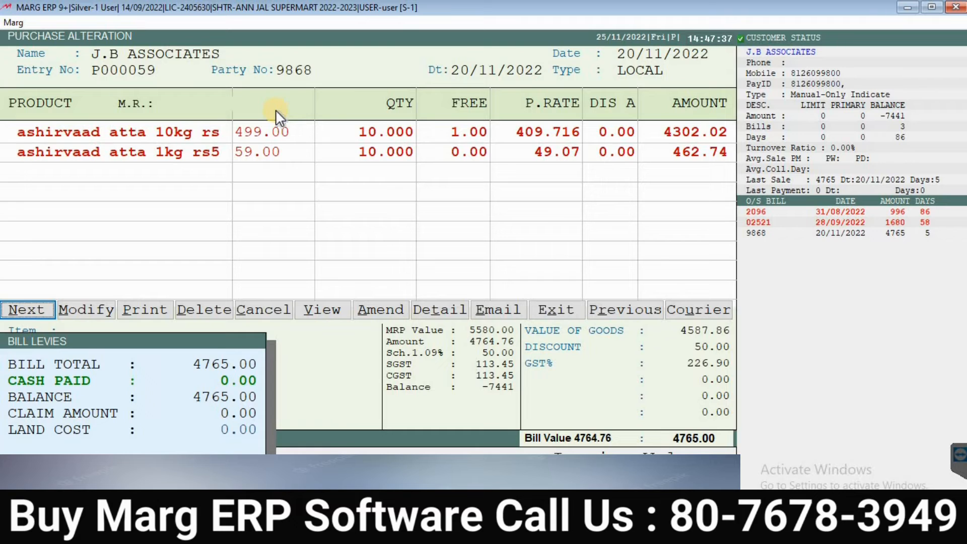
{"action": "key", "text": "Right"}
{"action": "key", "text": "Right"}
{"action": "key", "text": "Right"}
{"action": "key", "text": "Right"}
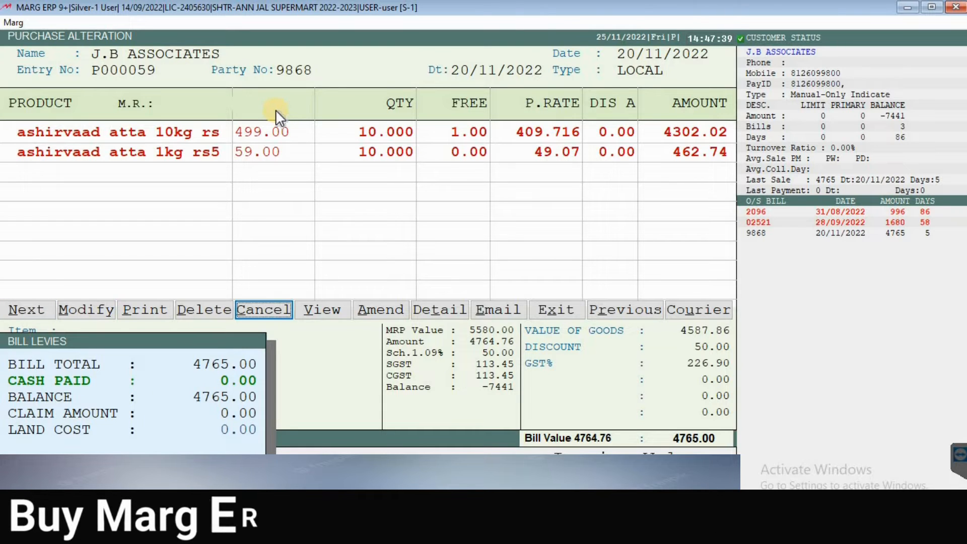
{"action": "key", "text": "Left"}
{"action": "key", "text": "Left"}
{"action": "key", "text": "Left"}
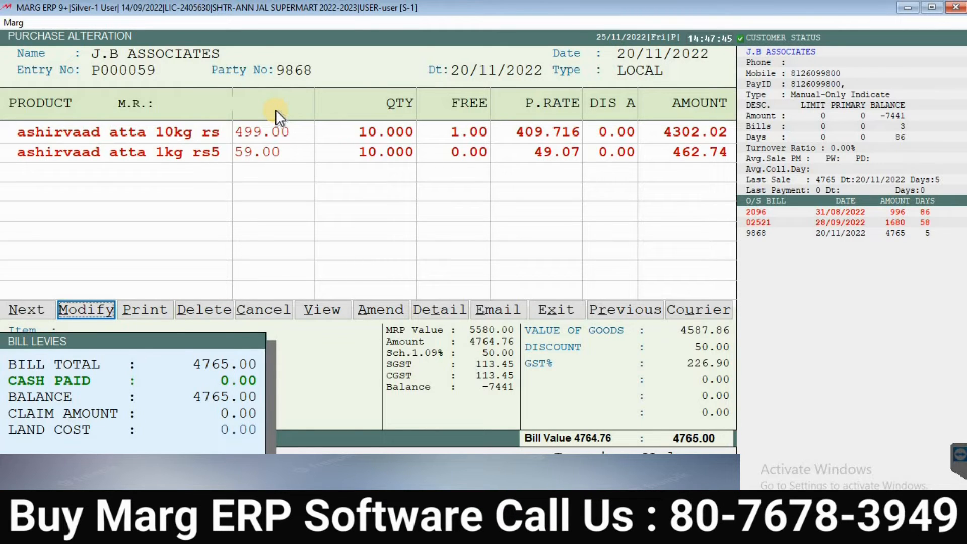
{"action": "key", "text": "Left"}
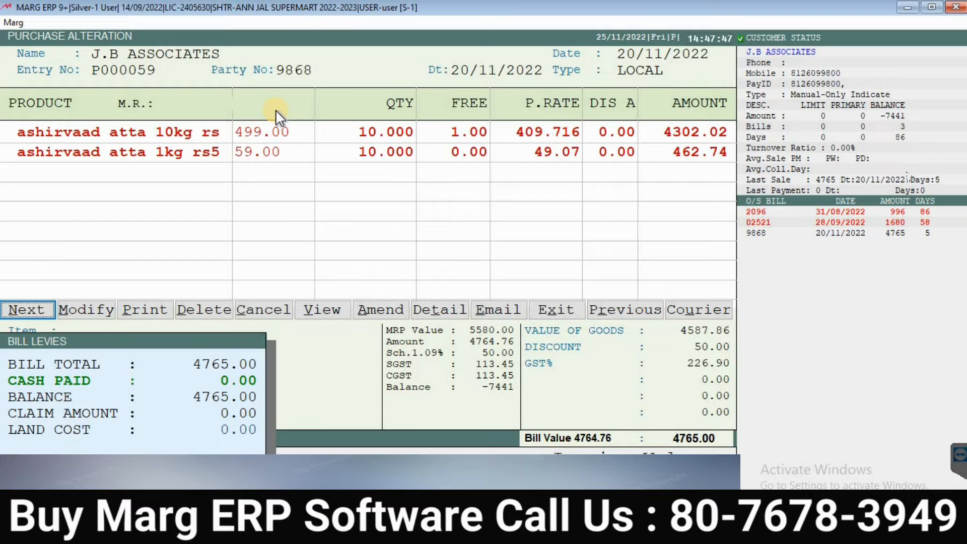
{"action": "key", "text": "Right"}
{"action": "key", "text": "Return"}
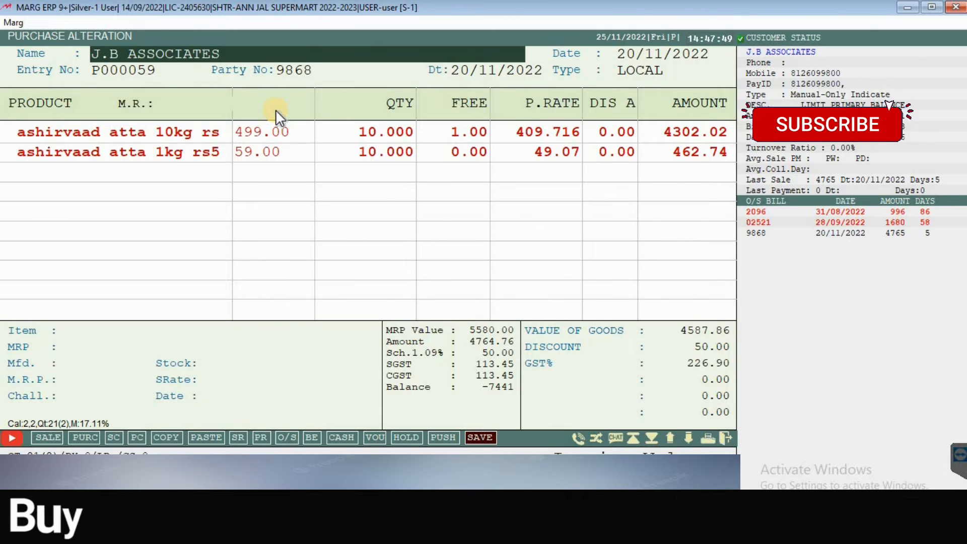
Step: Keep the party, date and entry number, and move to an empty item line
{"action": "key", "text": "Return"}
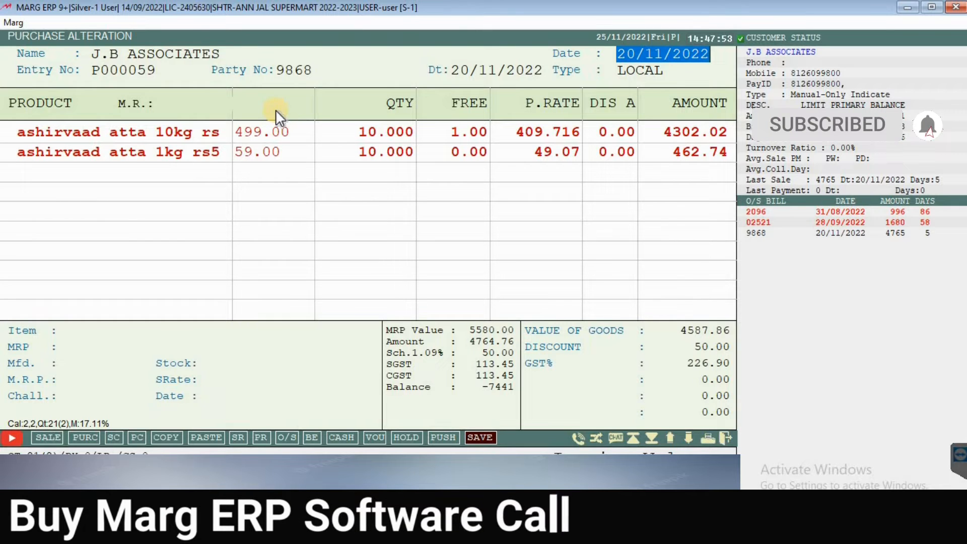
{"action": "key", "text": "Return"}
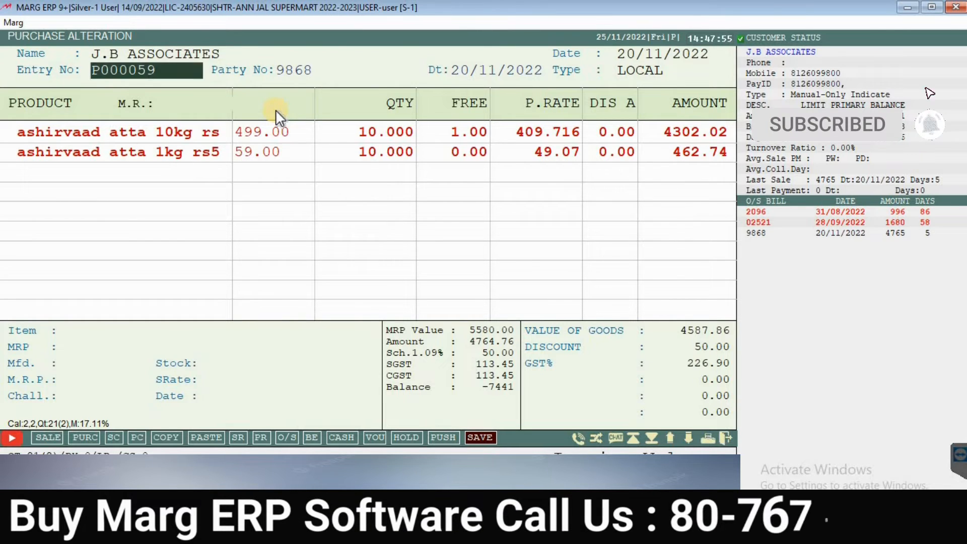
{"action": "key", "text": "Return"}
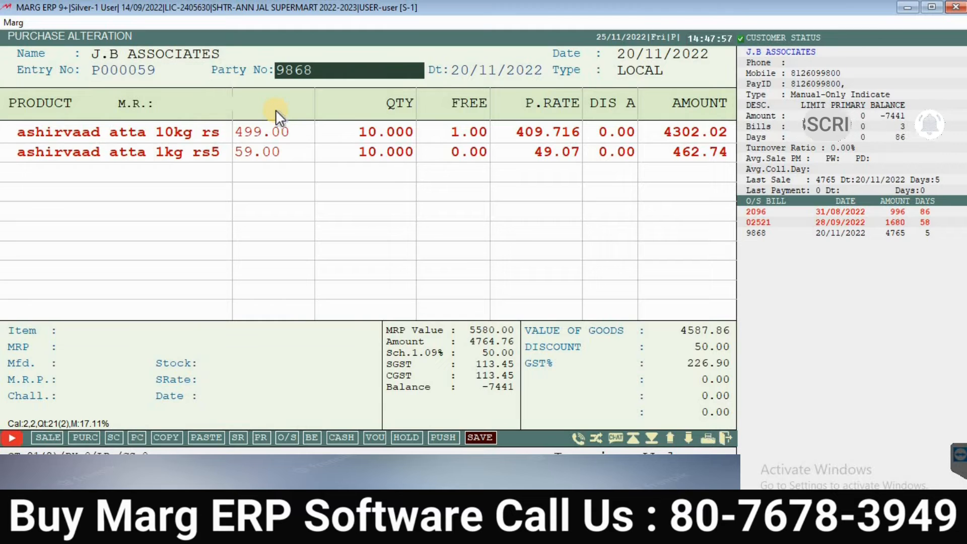
{"action": "key", "text": "Return"}
{"action": "key", "text": "Return"}
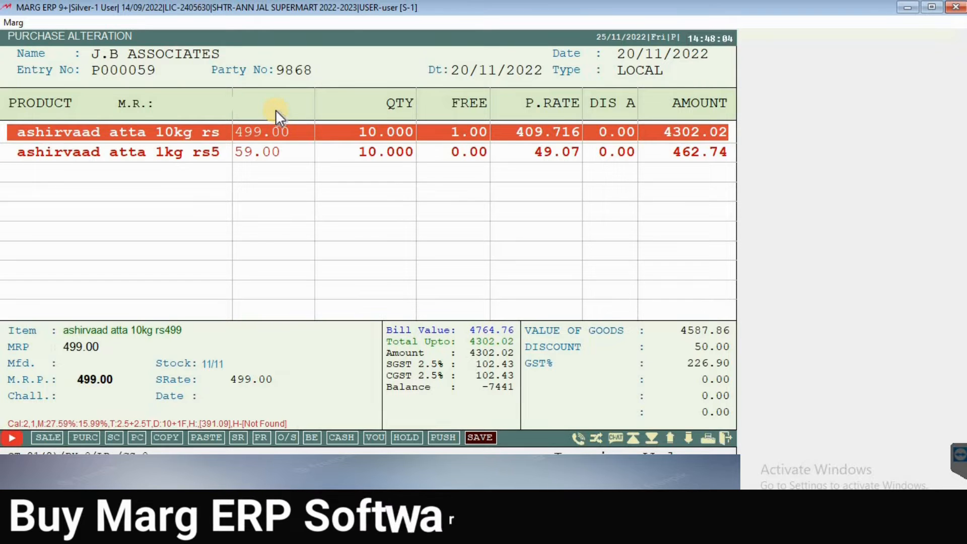
{"action": "key", "text": "Down"}
{"action": "key", "text": "Down"}
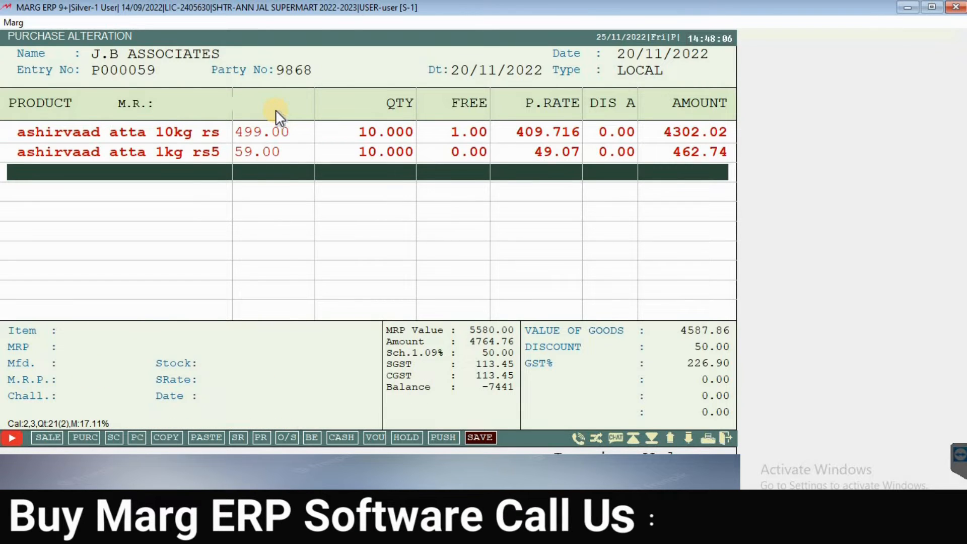
{"action": "key", "text": "Return"}
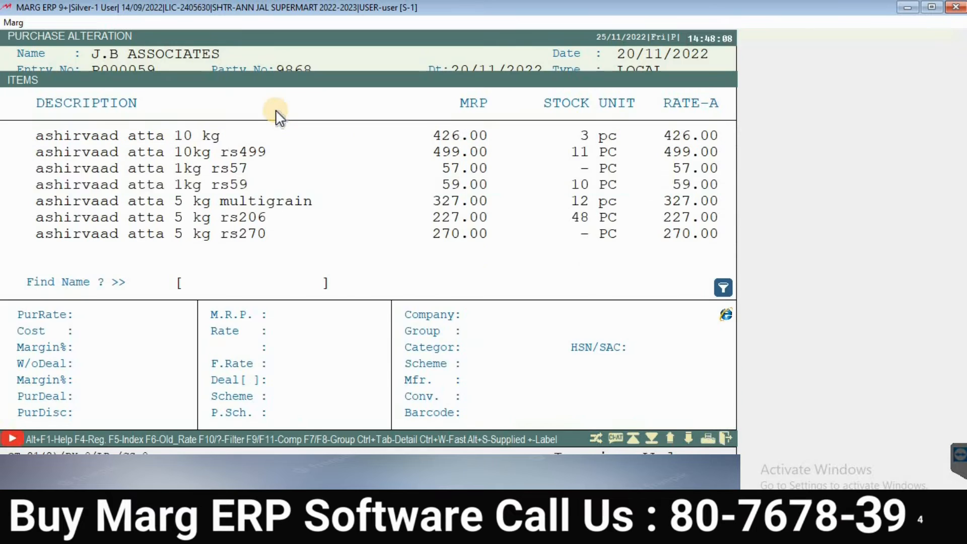
Step: Add ashirvaad atta 5 kg rs270 at MRP 270.00 with quantity 50
{"action": "key", "text": "Down"}
{"action": "key", "text": "Down"}
{"action": "key", "text": "Down"}
{"action": "key", "text": "Down"}
{"action": "key", "text": "Up"}
{"action": "key", "text": "Return"}
{"action": "key", "text": "Return"}
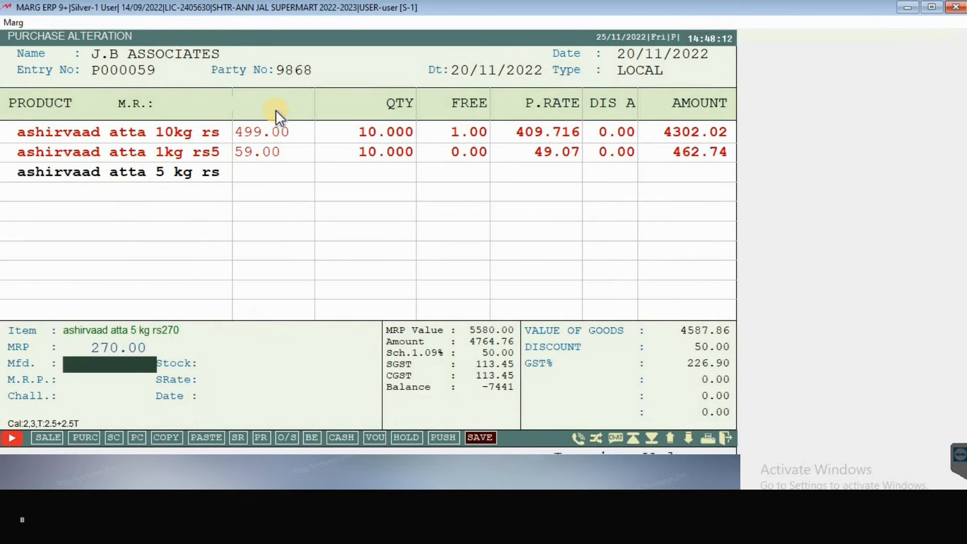
{"action": "key", "text": "Return"}
{"action": "type", "text": "50"}
{"action": "key", "text": "Return"}
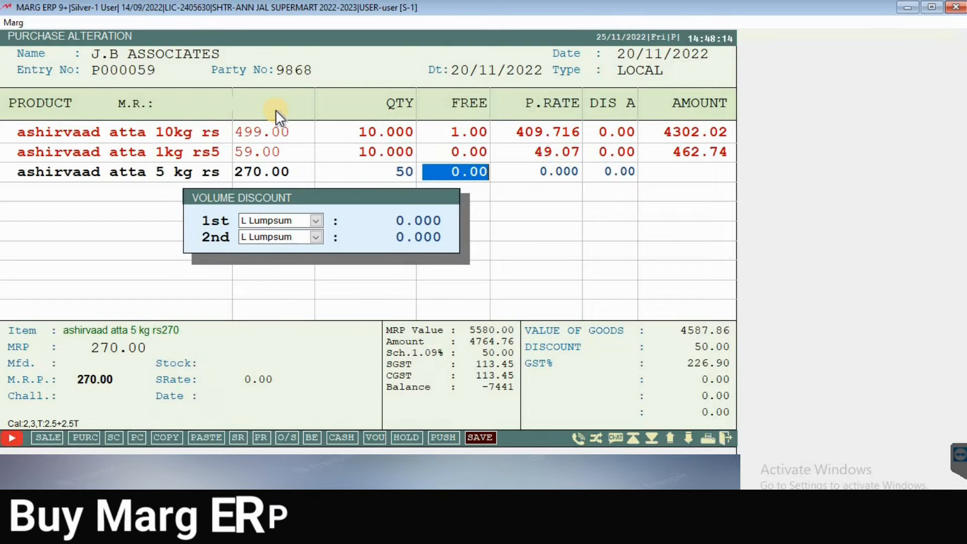
{"action": "key", "text": "Return"}
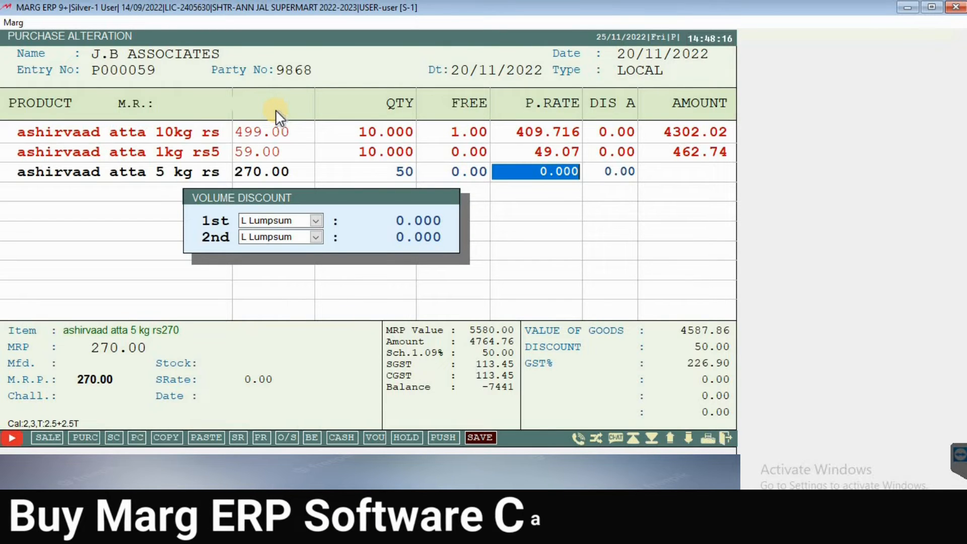
Step: Give the new line purchase rate 150 and Rate-A 270, making it 7875.00
{"action": "type", "text": "150"}
{"action": "key", "text": "Return"}
{"action": "key", "text": "Return"}
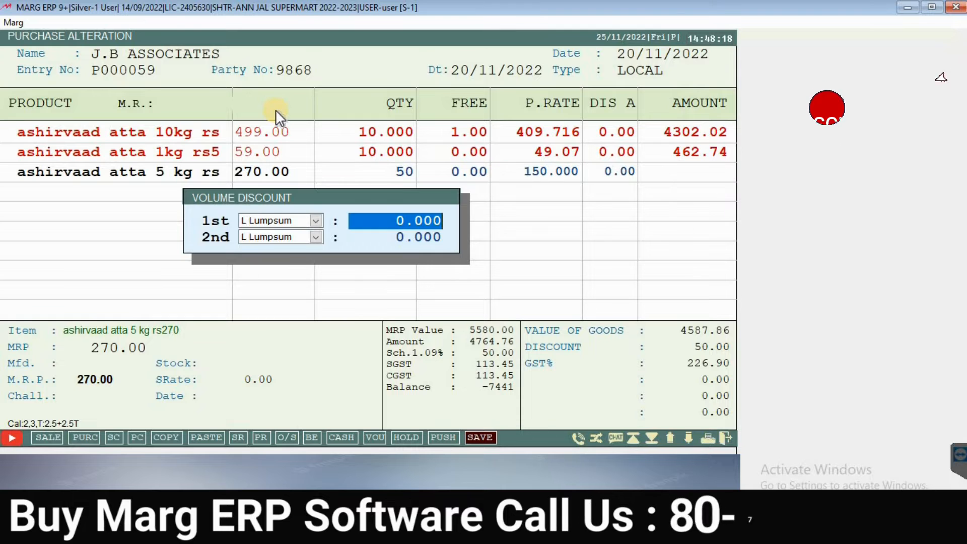
{"action": "key", "text": "Return"}
{"action": "key", "text": "Return"}
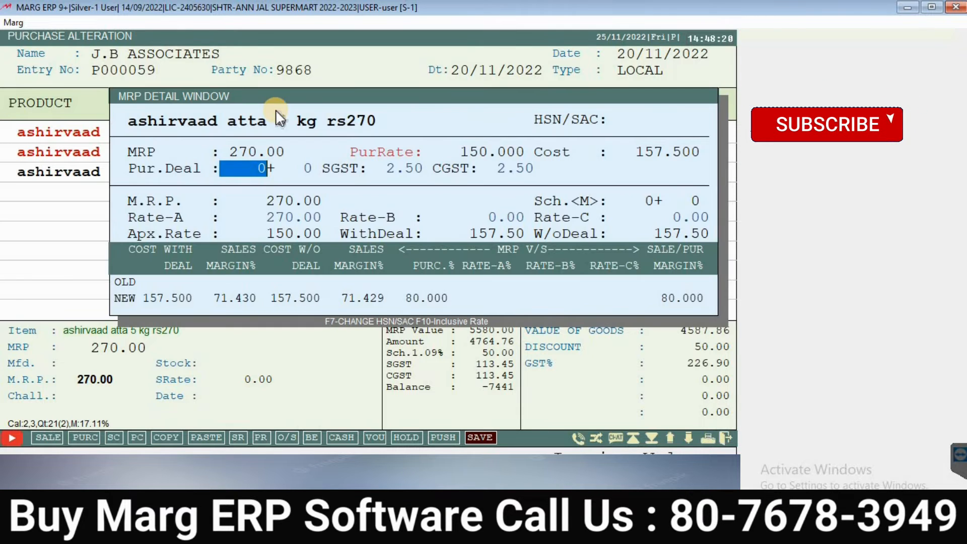
{"action": "key", "text": "Return"}
{"action": "key", "text": "Return"}
{"action": "key", "text": "Return"}
{"action": "key", "text": "Return"}
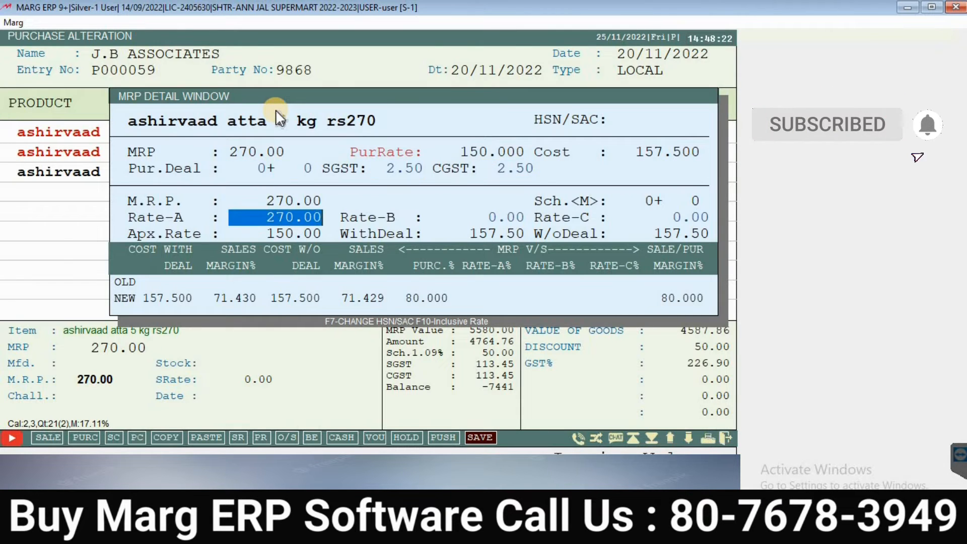
{"action": "type", "text": "270"}
{"action": "key", "text": "Return"}
{"action": "key", "text": "Return"}
{"action": "key", "text": "Return"}
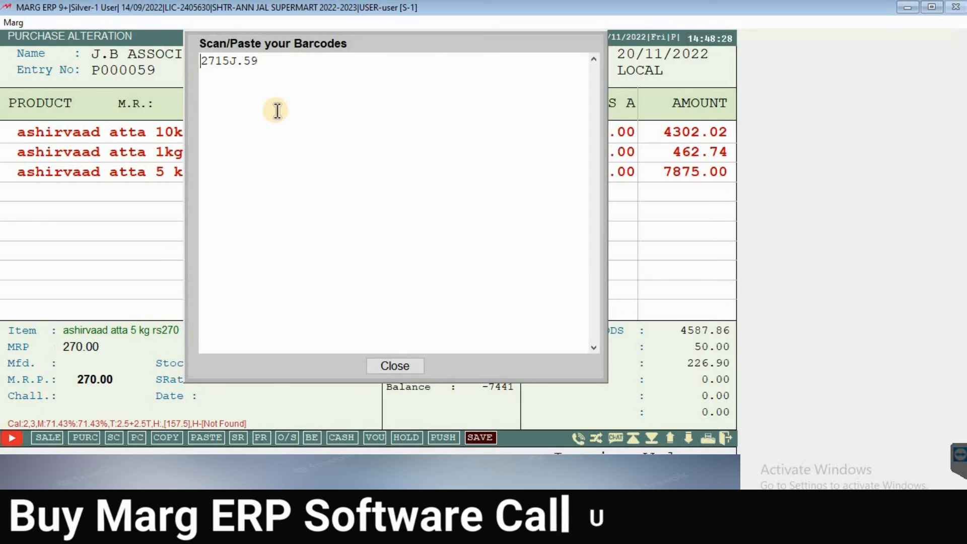
{"action": "key", "text": "Escape"}
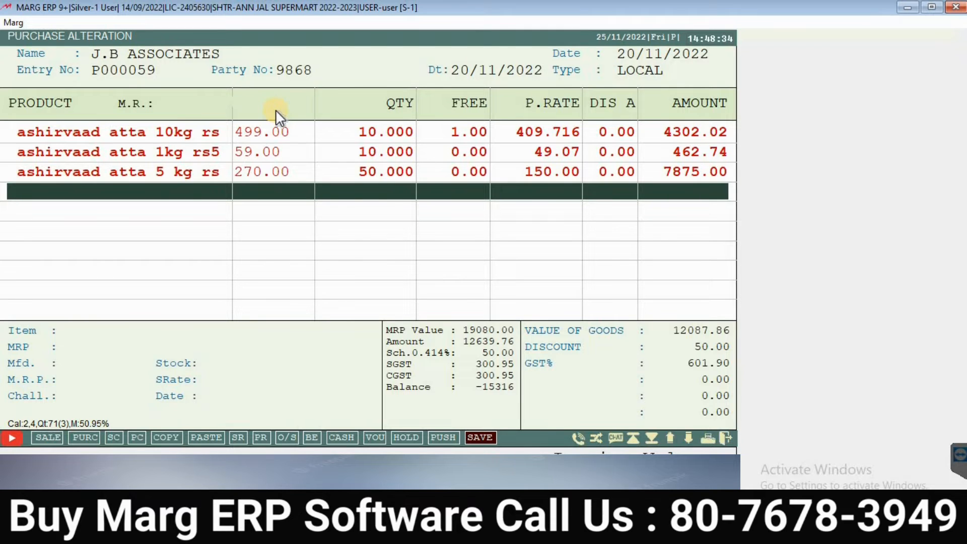
Step: Save altered bill 9868 at 12640.00 with the 50.00 discount, skip printing, and reopen it
{"action": "key", "text": "Escape"}
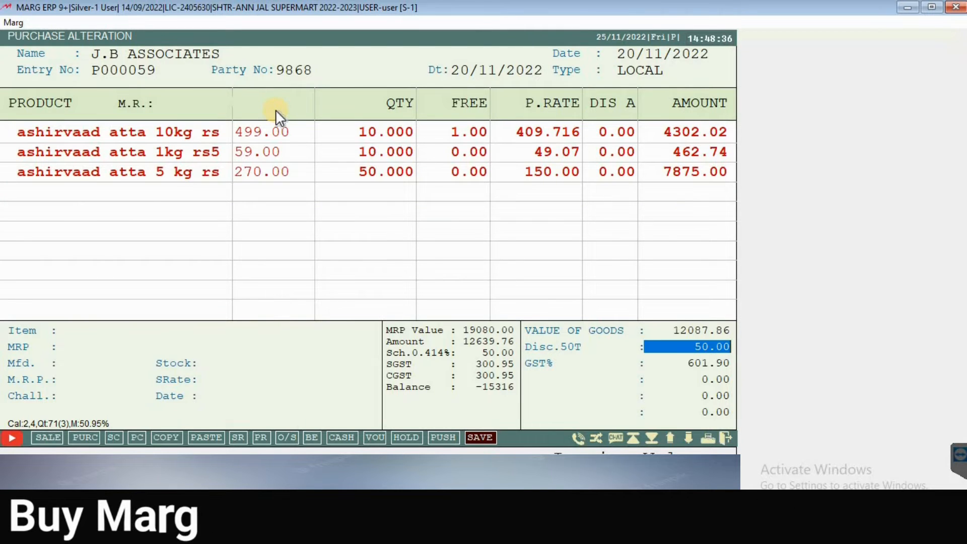
{"action": "key", "text": "Return"}
{"action": "key", "text": "Return"}
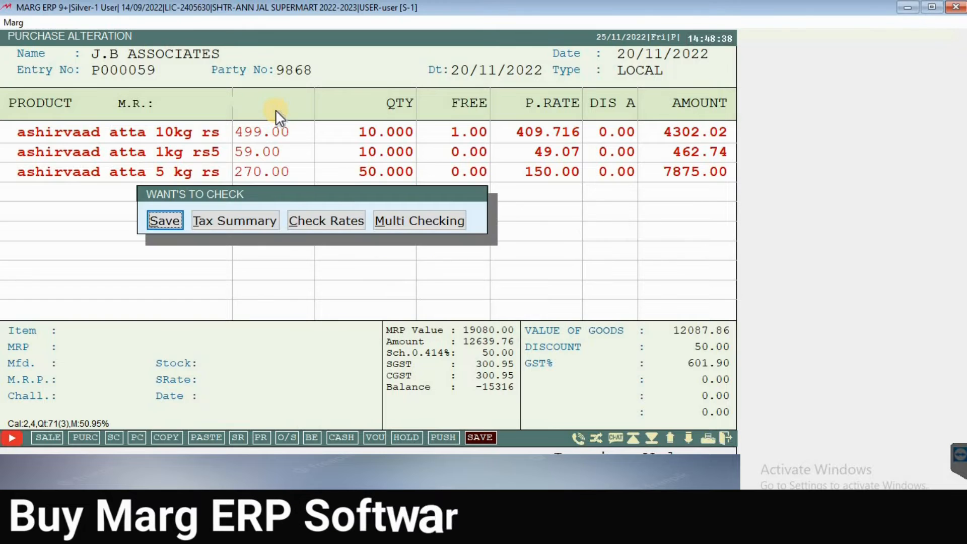
{"action": "key", "text": "Return"}
{"action": "key", "text": "Return"}
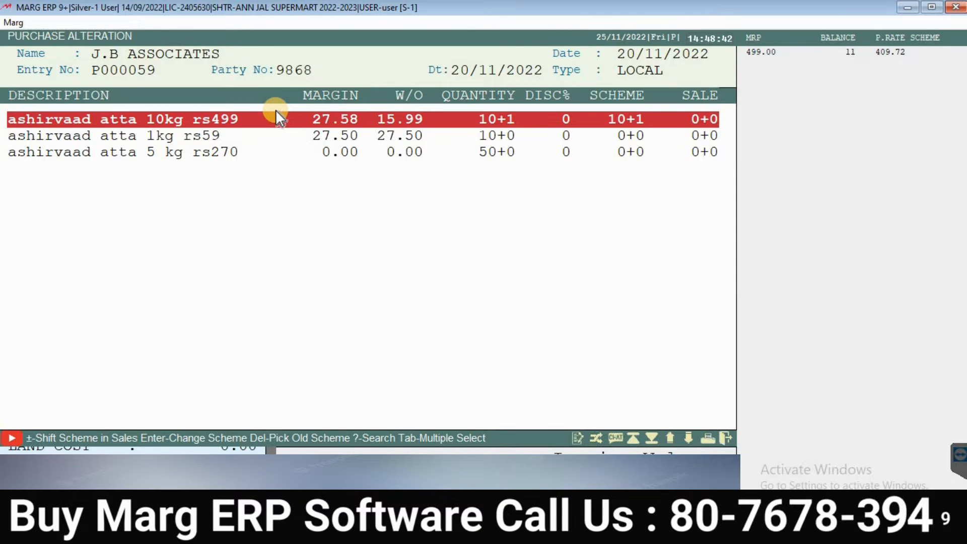
{"action": "key", "text": "Escape"}
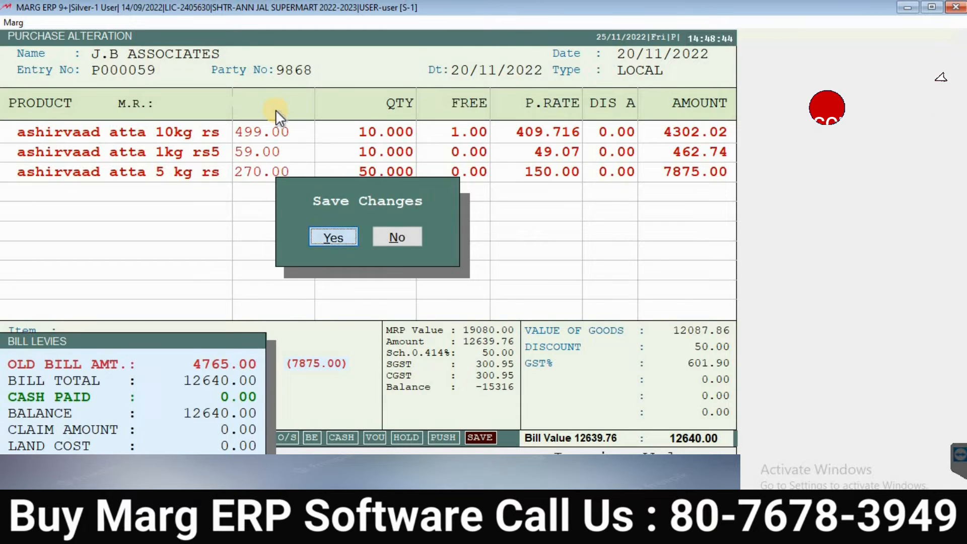
{"action": "key", "text": "Return"}
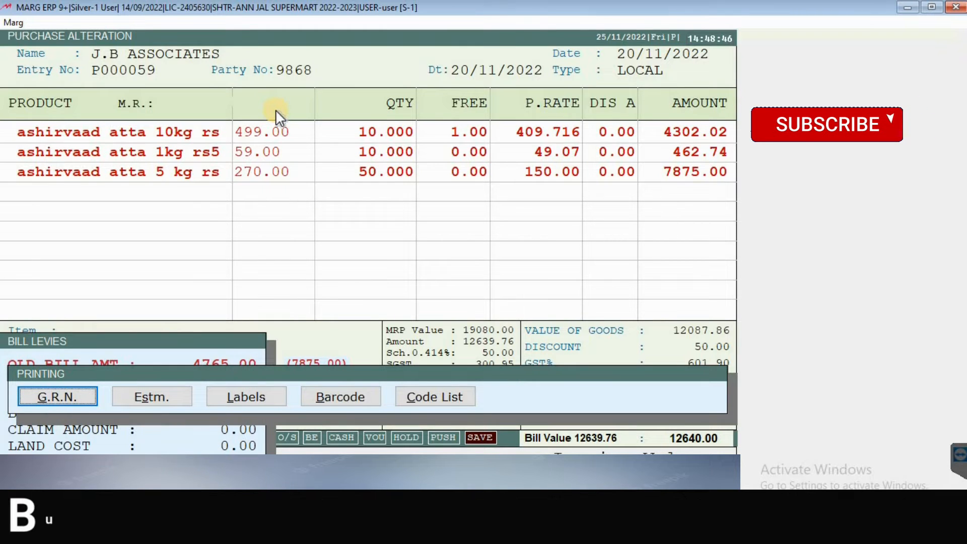
{"action": "key", "text": "Escape"}
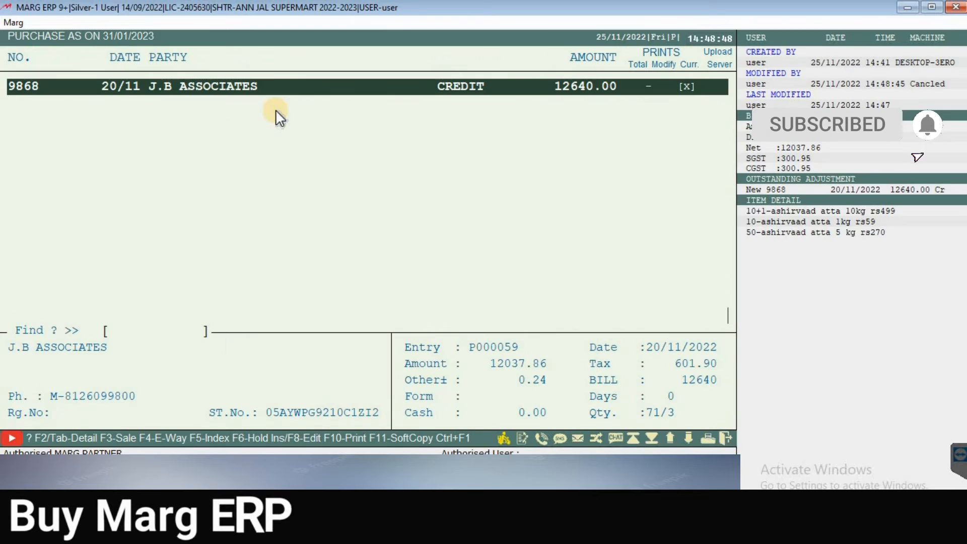
{"action": "key", "text": "Return"}
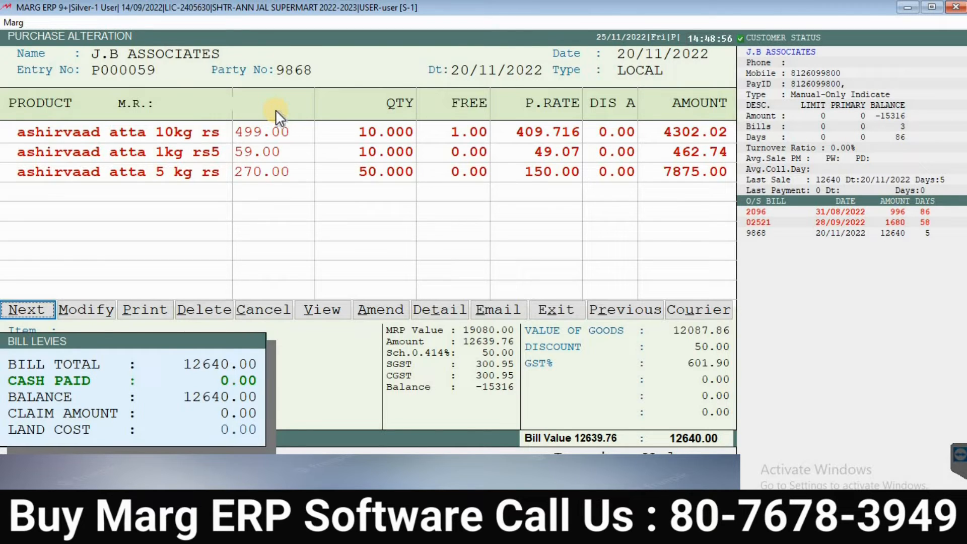
{"action": "key", "text": "Right"}
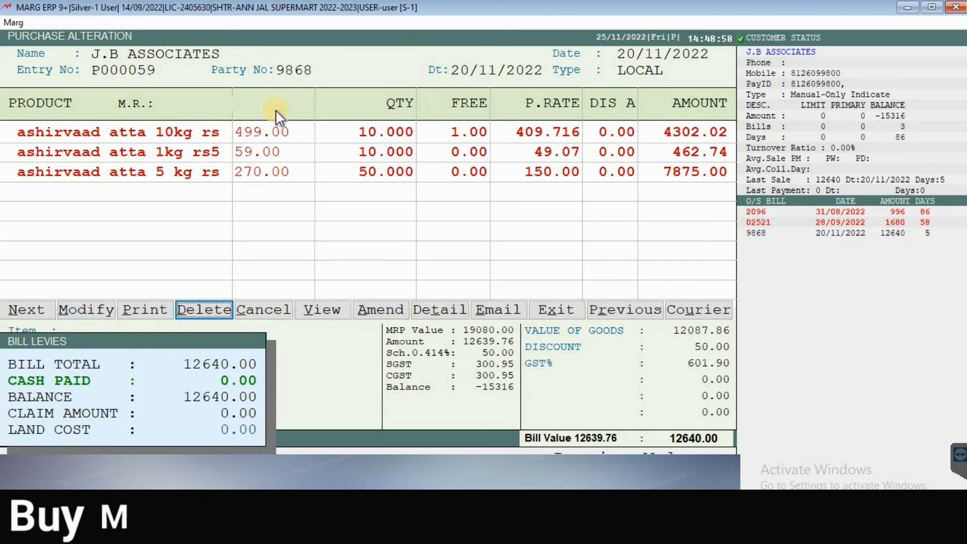
Step: Delete the J.B ASSOCIATES purchase voucher and return to the dashboard
{"action": "key", "text": "Return"}
{"action": "key", "text": "Right"}
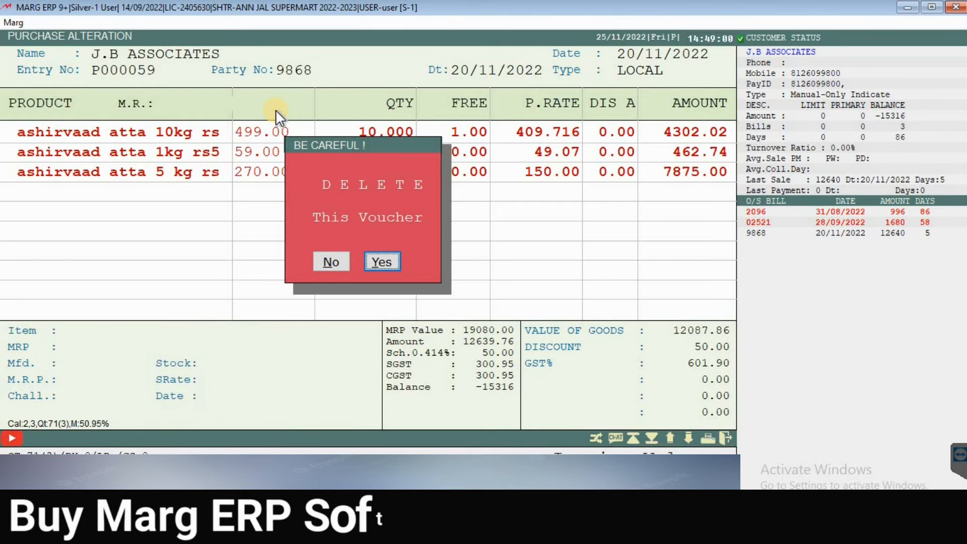
{"action": "key", "text": "Return"}
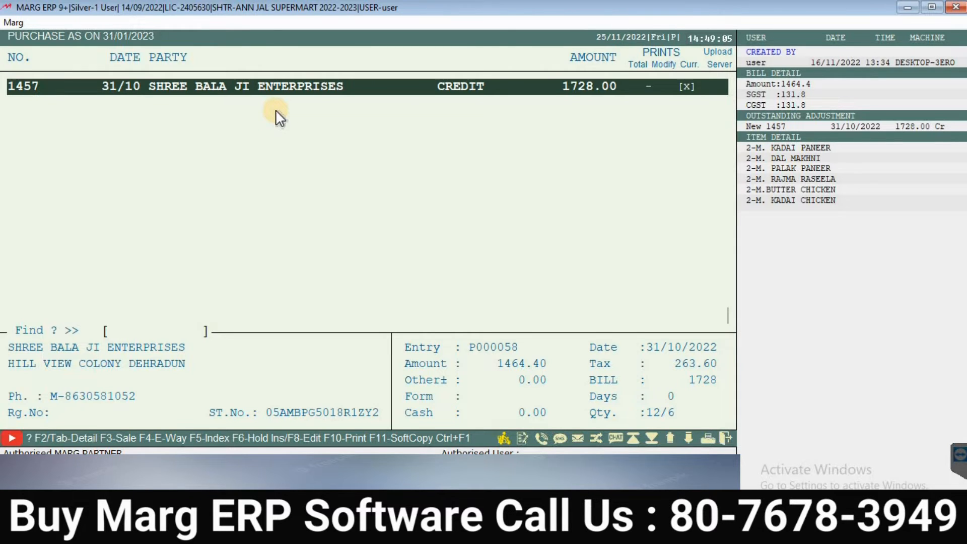
{"action": "key", "text": "Escape"}
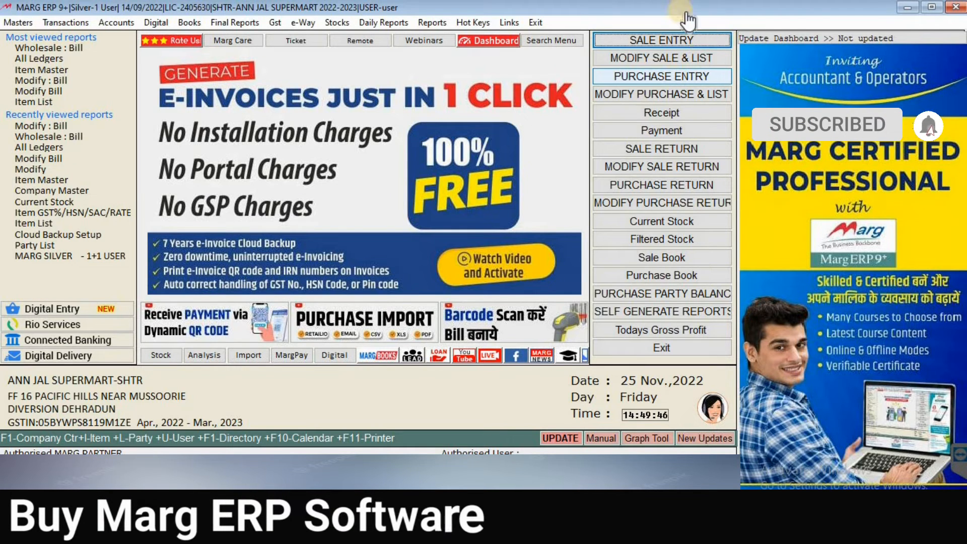
Step: Start a new sale bill A000008 and accept the date 25/11/2022
{"action": "left_click", "coordinate": [65, 22]}
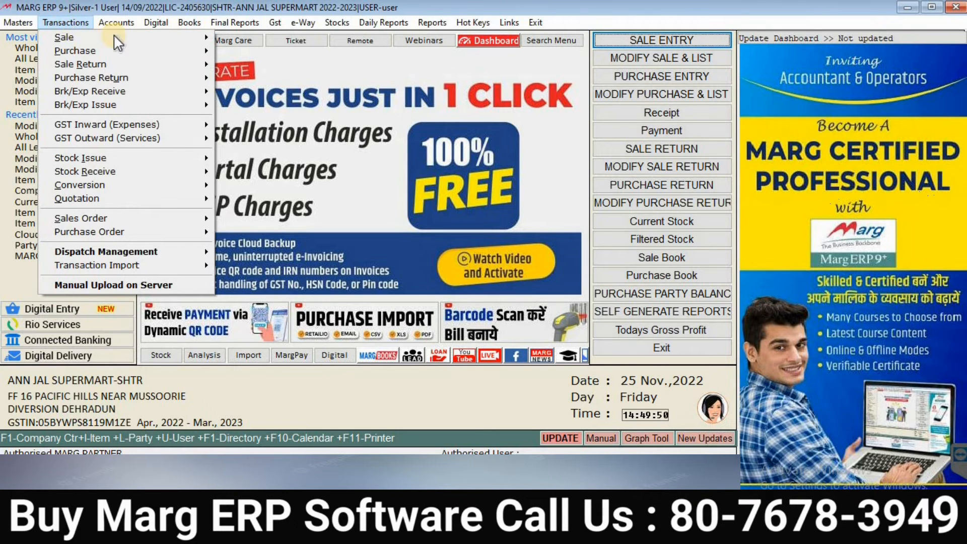
{"action": "mouse_move", "coordinate": [170, 36]}
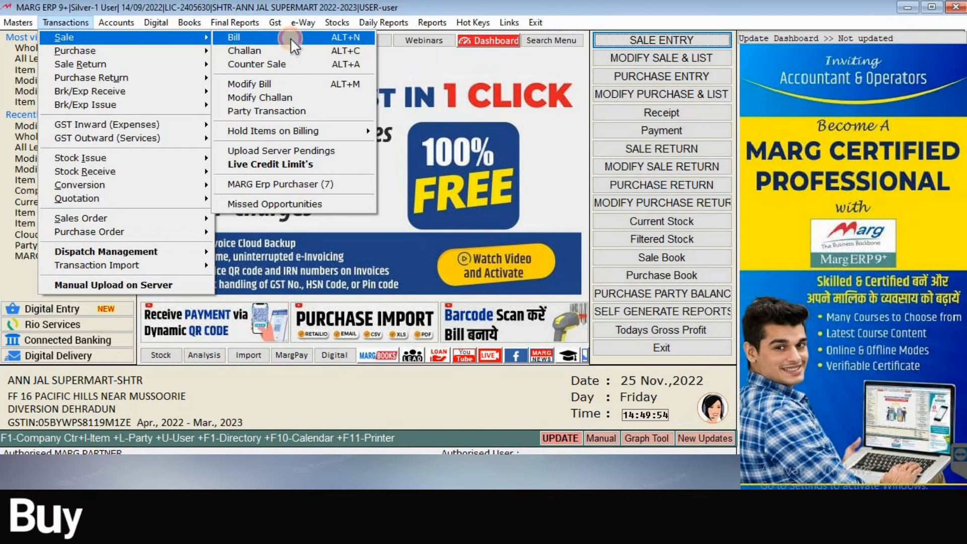
{"action": "left_click", "coordinate": [290, 37]}
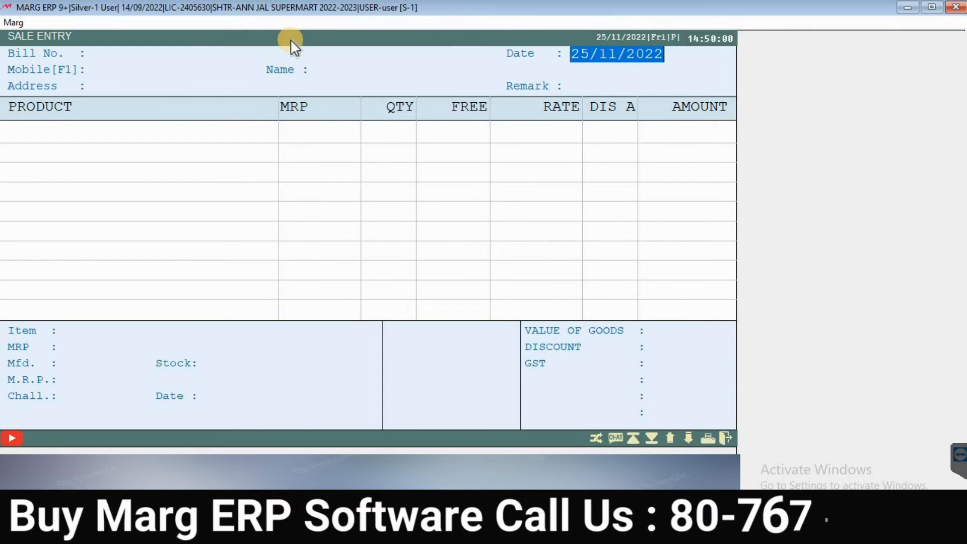
{"action": "key", "text": "Return"}
{"action": "key", "text": "Return"}
{"action": "key", "text": "Return"}
Step: Enter the customer's mobile number and choose to add them as a new customer
{"action": "key", "text": "Up"}
{"action": "key", "text": "Up"}
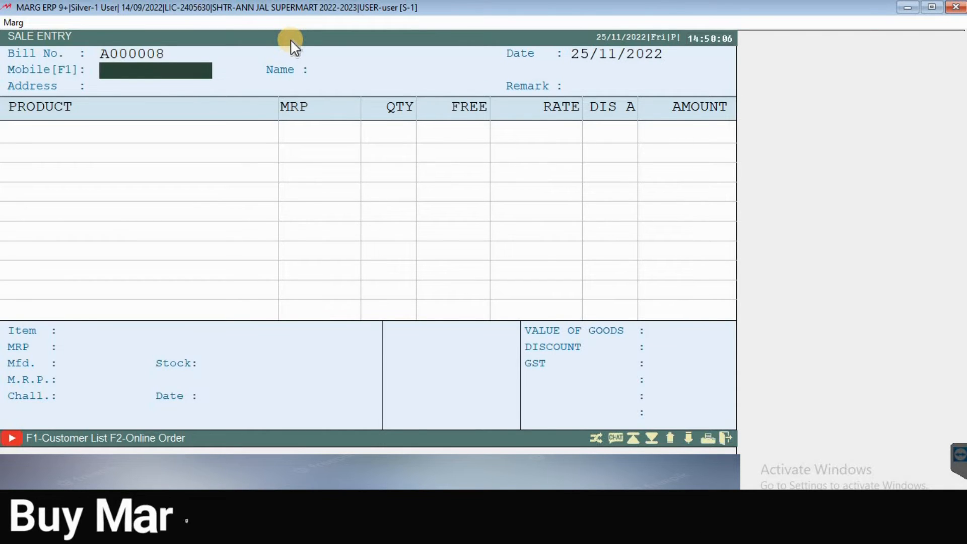
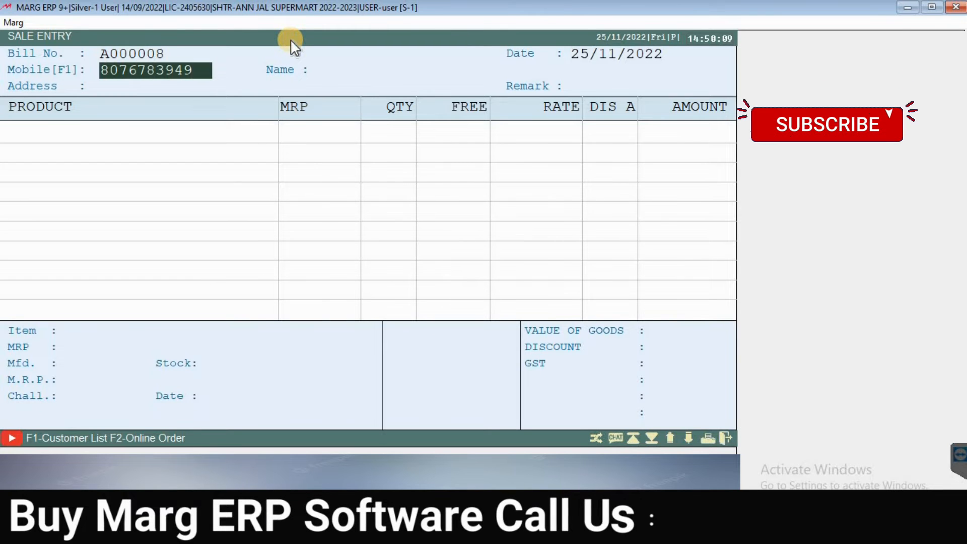
{"action": "key", "text": "Return"}
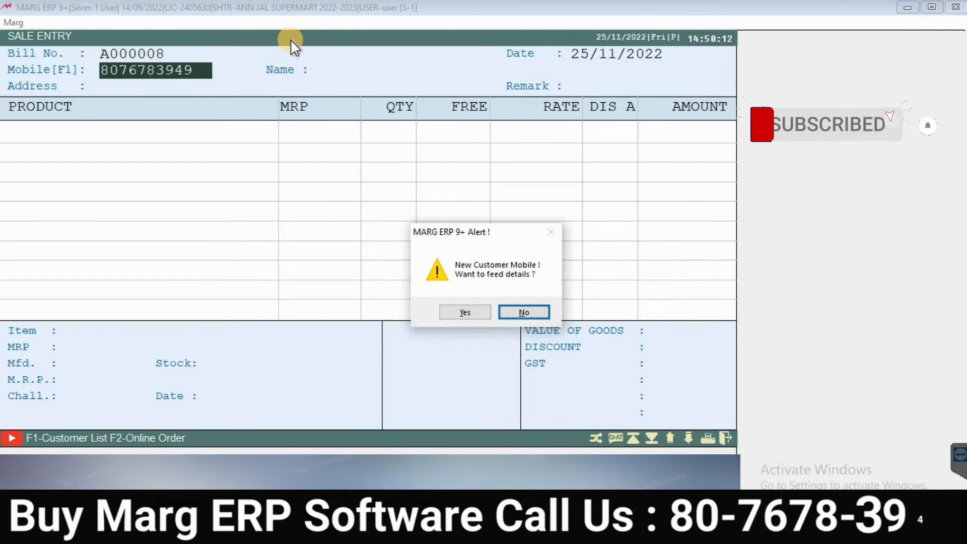
{"action": "key", "text": "Left"}
{"action": "key", "text": "Return"}
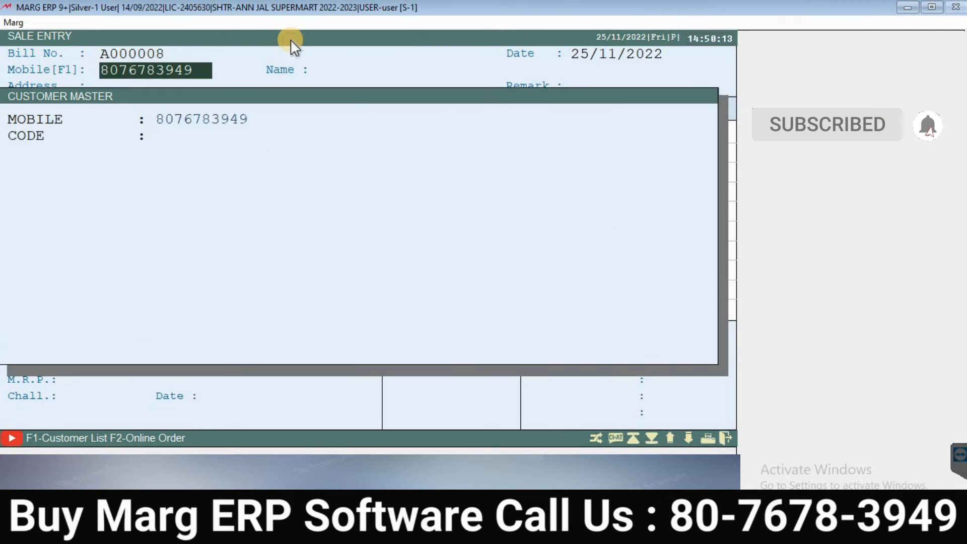
{"action": "key", "text": "Return"}
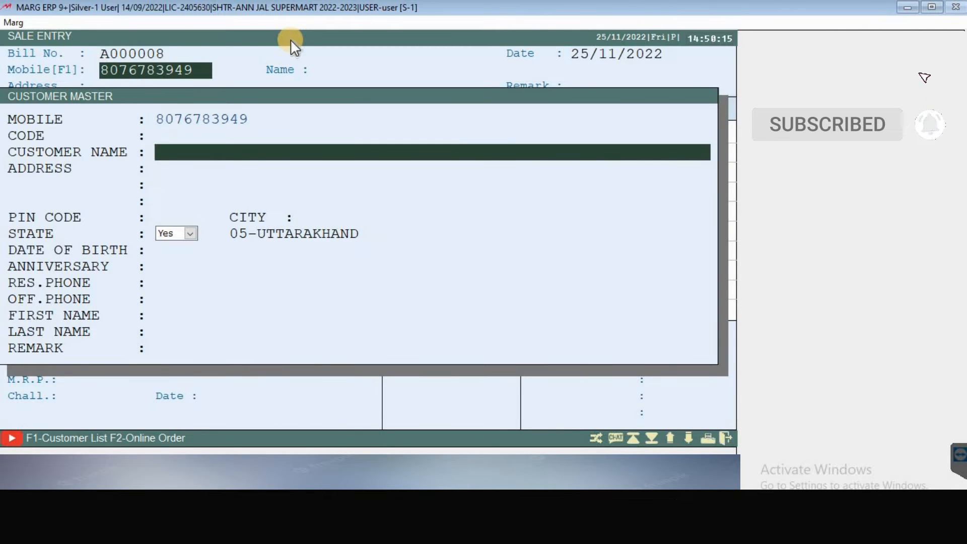
Step: Fill in the new customer's full name in the Customer Master fields
{"action": "type", "text": "munaji"}
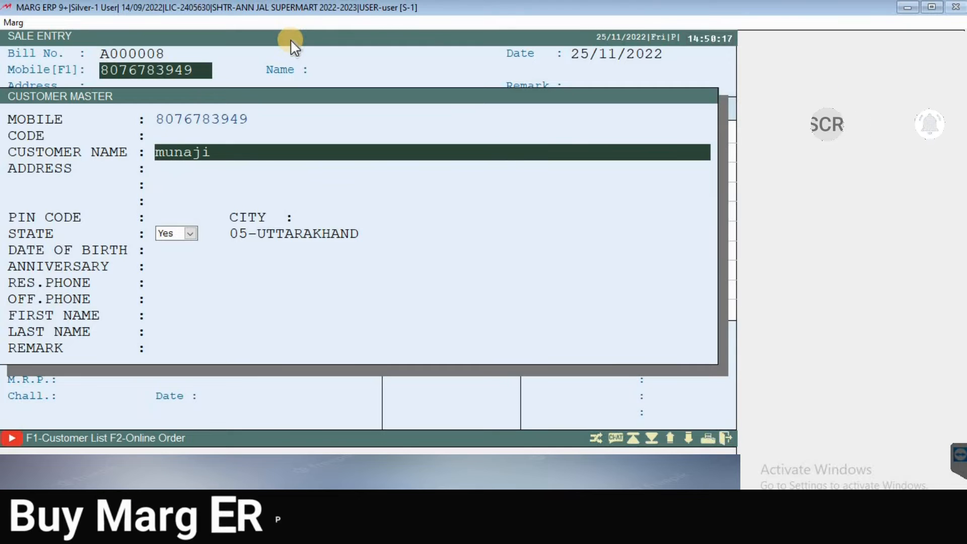
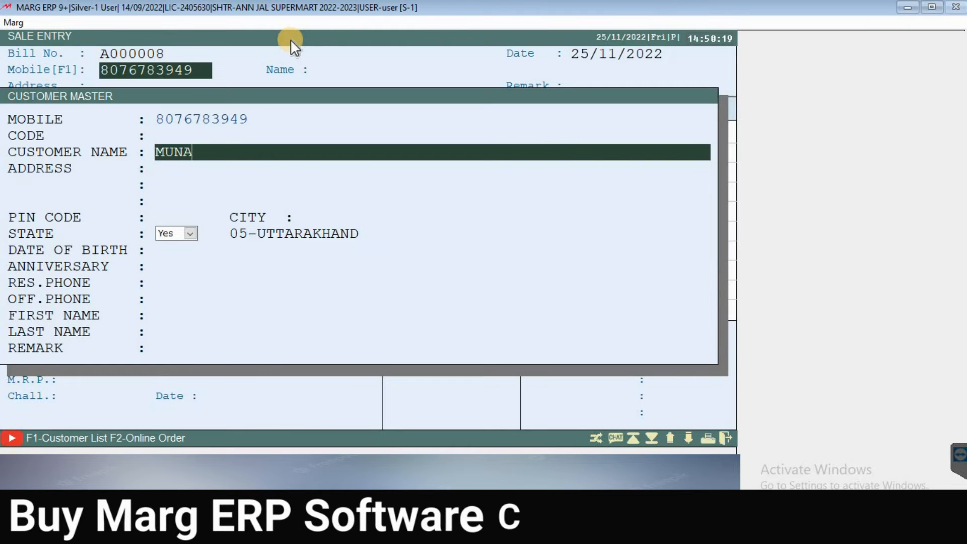
{"action": "key", "text": "Return"}
{"action": "key", "text": "Return"}
{"action": "key", "text": "Return"}
{"action": "key", "text": "Return"}
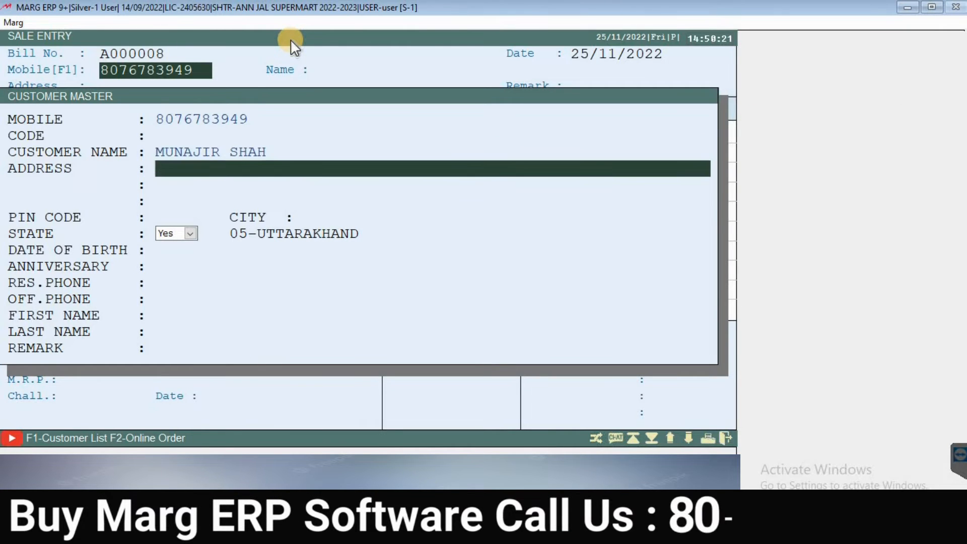
{"action": "key", "text": "Return"}
{"action": "key", "text": "Return"}
{"action": "key", "text": "Return"}
{"action": "key", "text": "Return"}
{"action": "key", "text": "Return"}
{"action": "key", "text": "Return"}
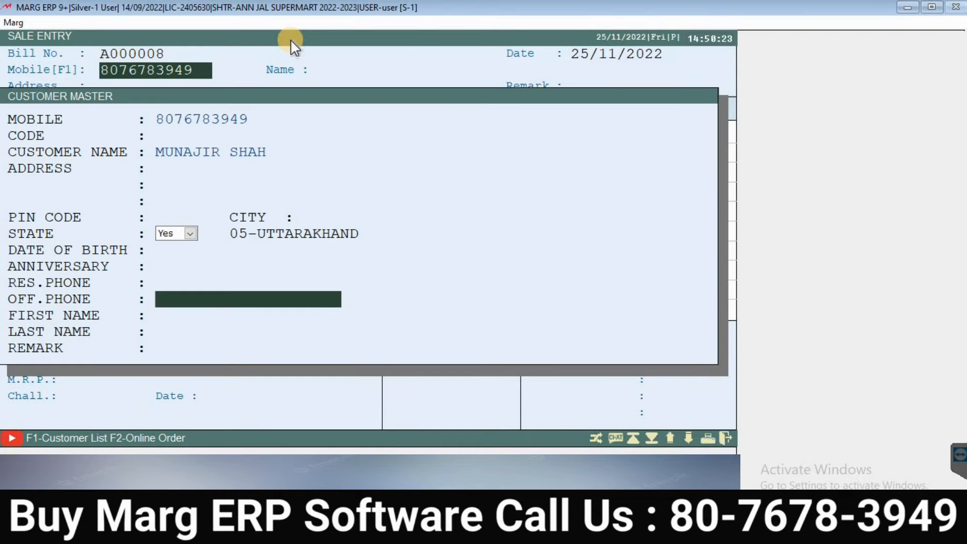
{"action": "key", "text": "Return"}
{"action": "key", "text": "Return"}
{"action": "key", "text": "Return"}
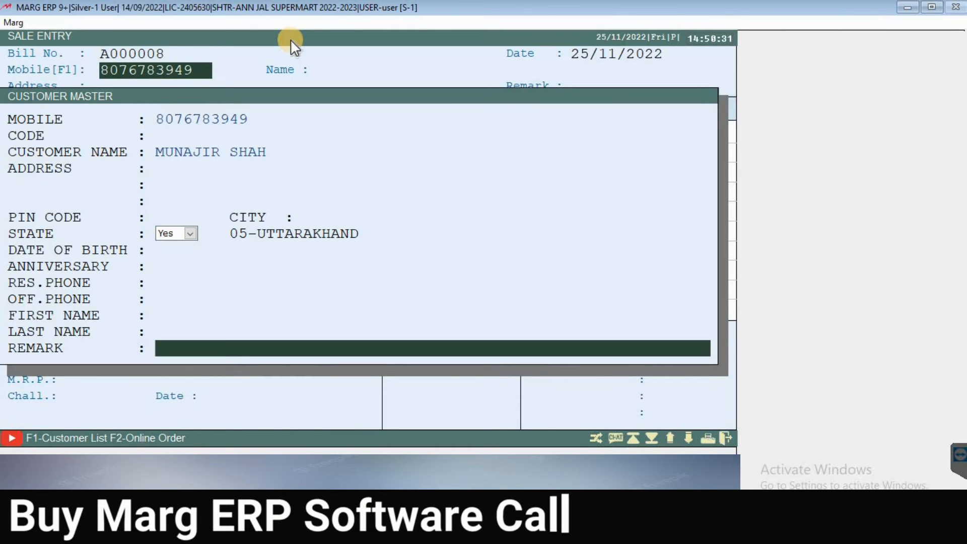
{"action": "key", "text": "Up"}
{"action": "key", "text": "Up"}
{"action": "key", "text": "Up"}
{"action": "key", "text": "Up"}
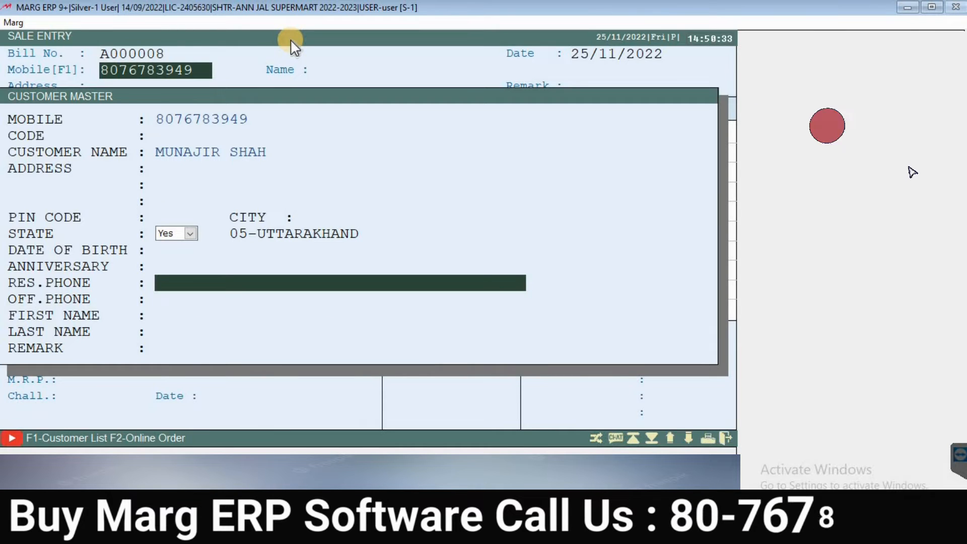
{"action": "key", "text": "Up"}
{"action": "key", "text": "Down"}
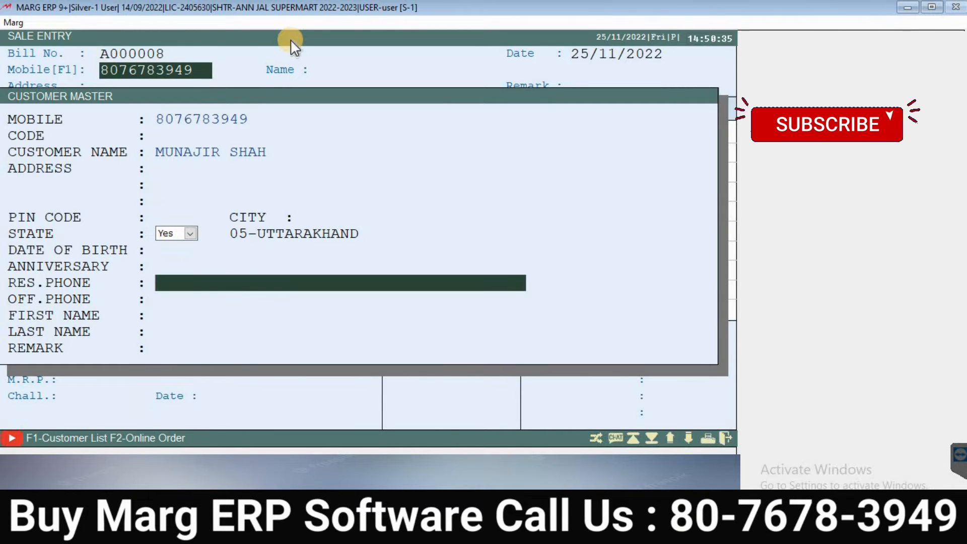
{"action": "key", "text": "Down"}
{"action": "key", "text": "Down"}
{"action": "key", "text": "Down"}
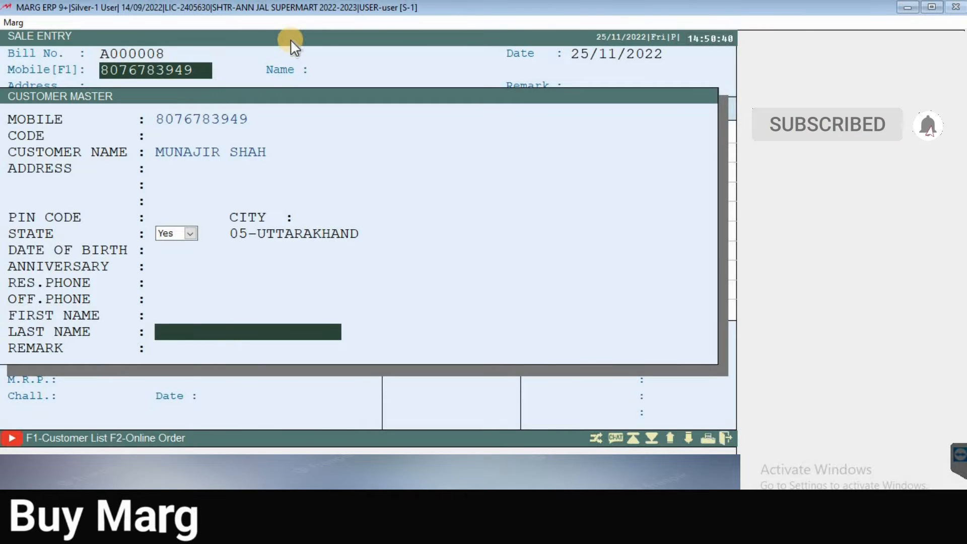
{"action": "key", "text": "Down"}
Step: Save the new customer and move past Address and Remark to the empty product grid
{"action": "key", "text": "Return"}
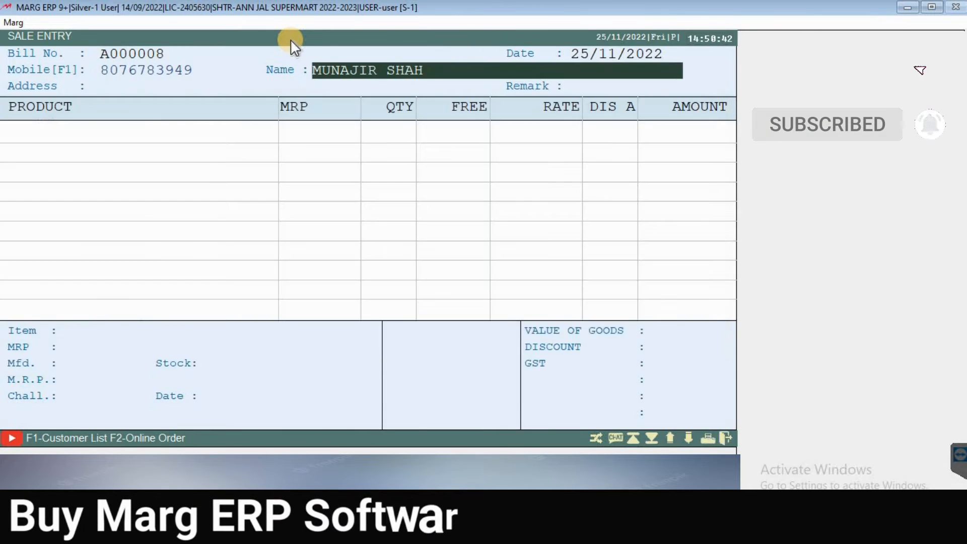
{"action": "key", "text": "Return"}
{"action": "key", "text": "Return"}
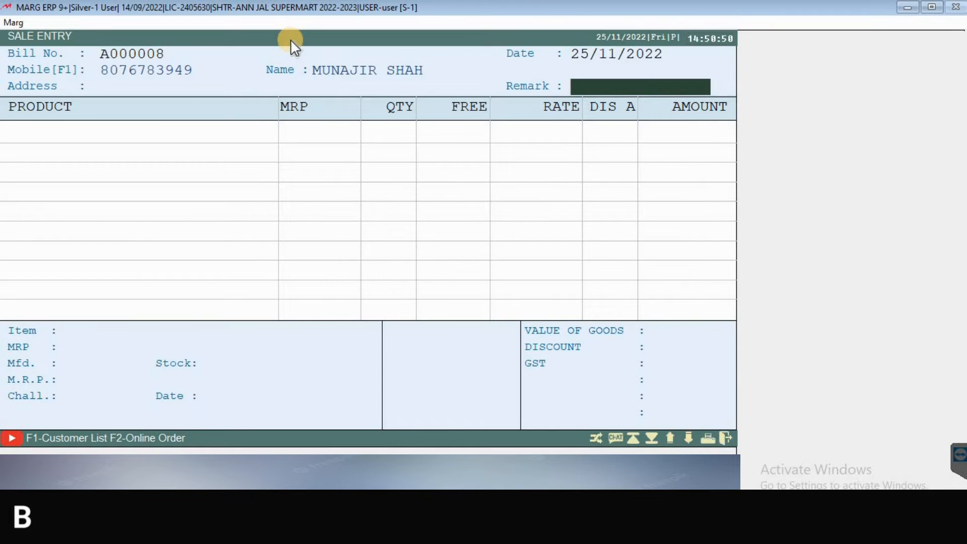
{"action": "left_click", "coordinate": [290, 39]}
{"action": "key", "text": "Return"}
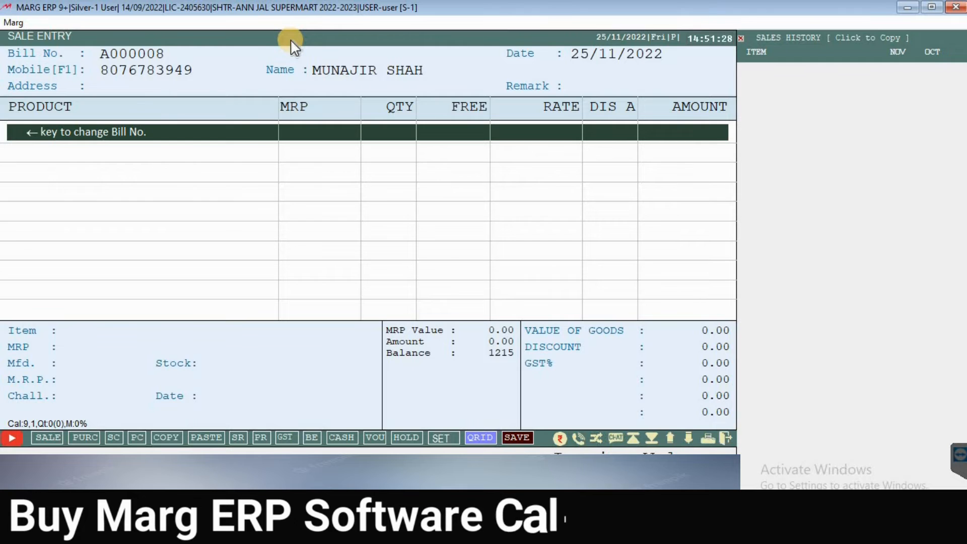
Step: Search 'ASH' and add ashirvaad atta 5 kg rs206 with its batch to the bill
{"action": "key", "text": "Return"}
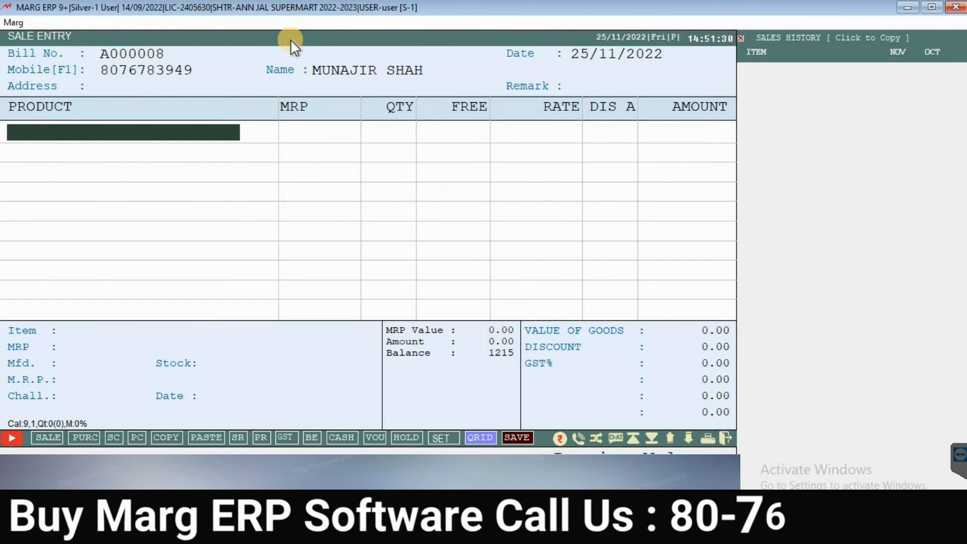
{"action": "key", "text": "Return"}
{"action": "key", "text": "Down"}
{"action": "key", "text": "Down"}
{"action": "key", "text": "Down"}
{"action": "key", "text": "Down"}
{"action": "key", "text": "Down"}
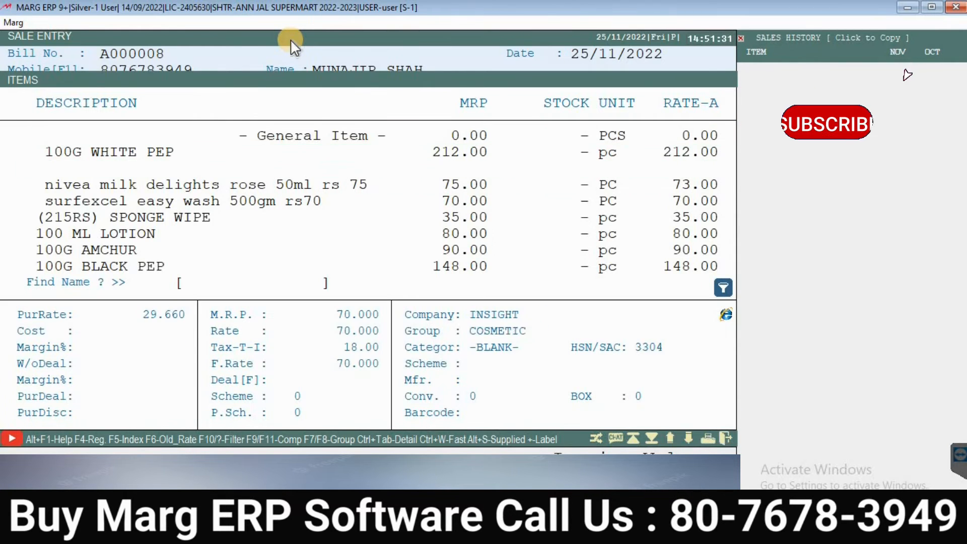
{"action": "type", "text": "ASH"}
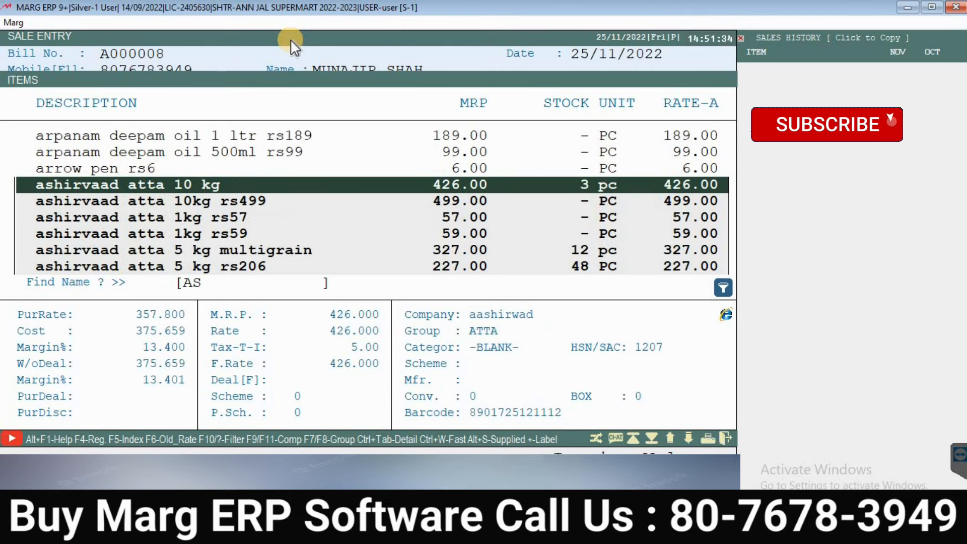
{"action": "key", "text": "Down"}
{"action": "key", "text": "Down"}
{"action": "key", "text": "Down"}
{"action": "key", "text": "Down"}
{"action": "key", "text": "Down"}
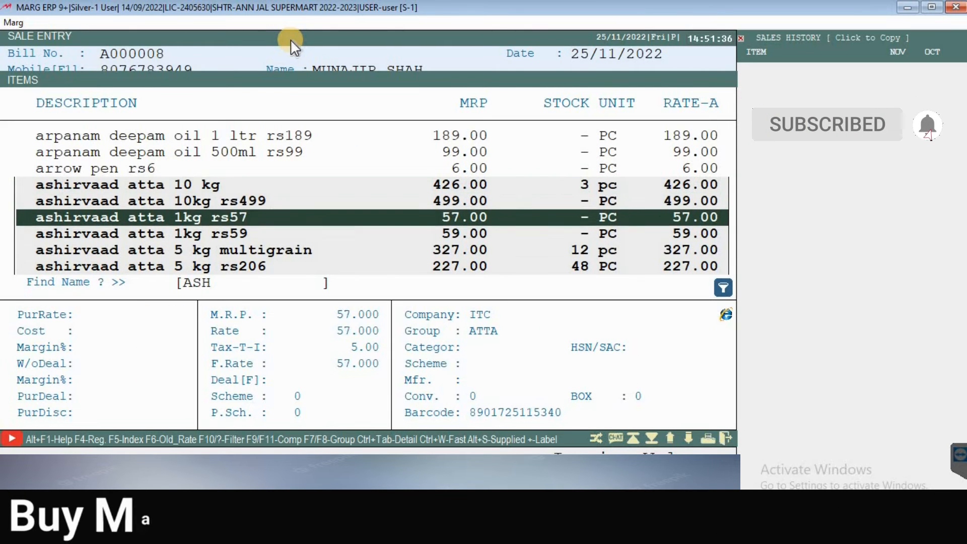
{"action": "key", "text": "Up"}
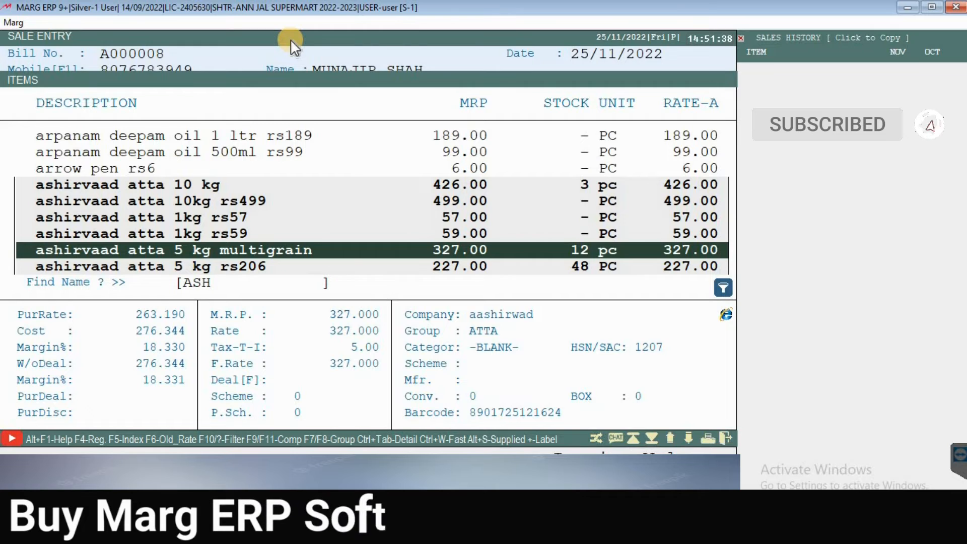
{"action": "key", "text": "Down"}
{"action": "key", "text": "Up"}
{"action": "key", "text": "Up"}
{"action": "key", "text": "Up"}
{"action": "key", "text": "Up"}
{"action": "key", "text": "Up"}
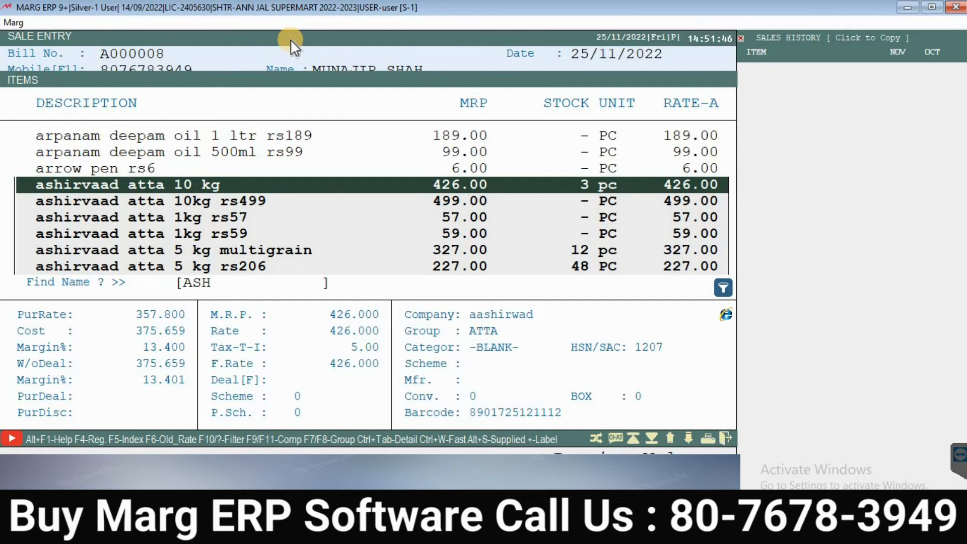
{"action": "key", "text": "Down"}
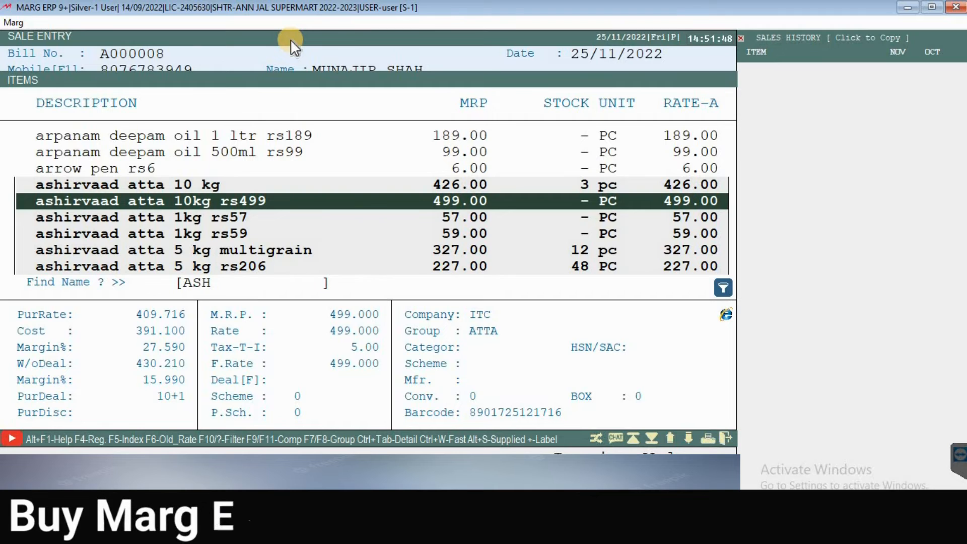
{"action": "key", "text": "Down"}
{"action": "key", "text": "Down"}
{"action": "key", "text": "Down"}
{"action": "key", "text": "Down"}
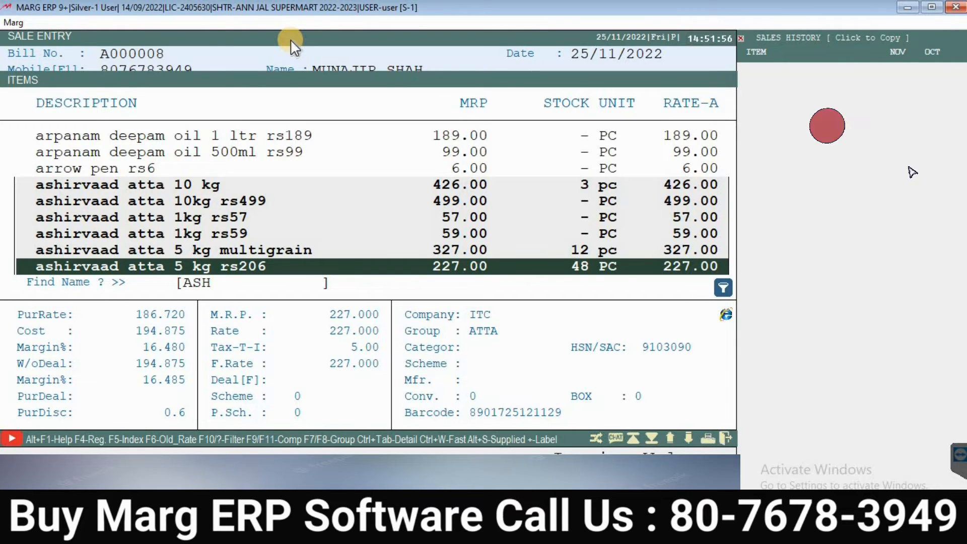
{"action": "key", "text": "Return"}
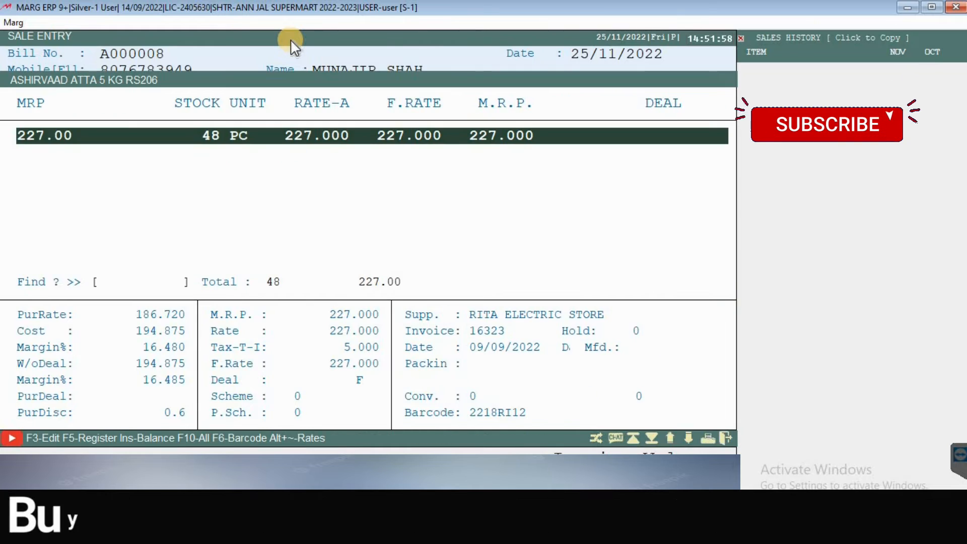
{"action": "key", "text": "Return"}
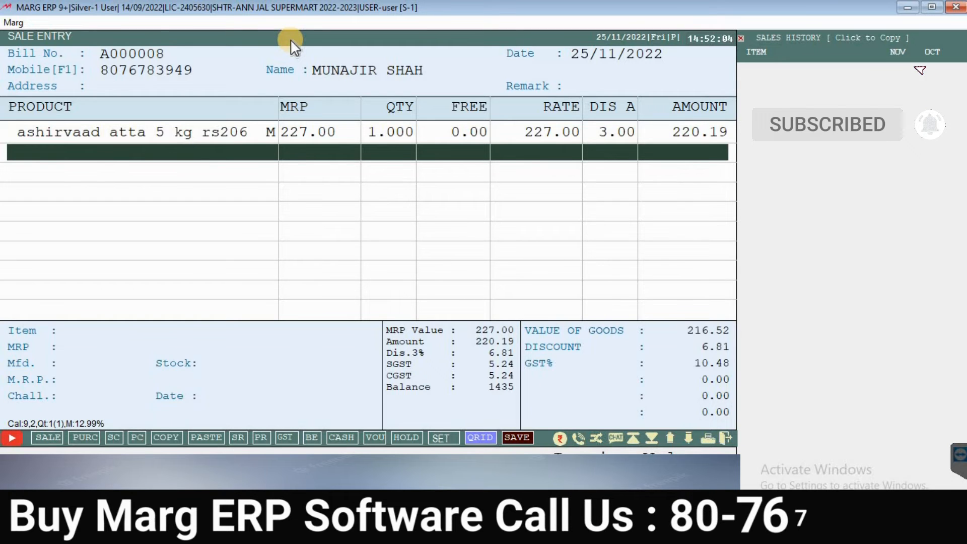
Step: Change the atta row's quantity to 3, making the amount 660.57
{"action": "key", "text": "Up"}
{"action": "key", "text": "Return"}
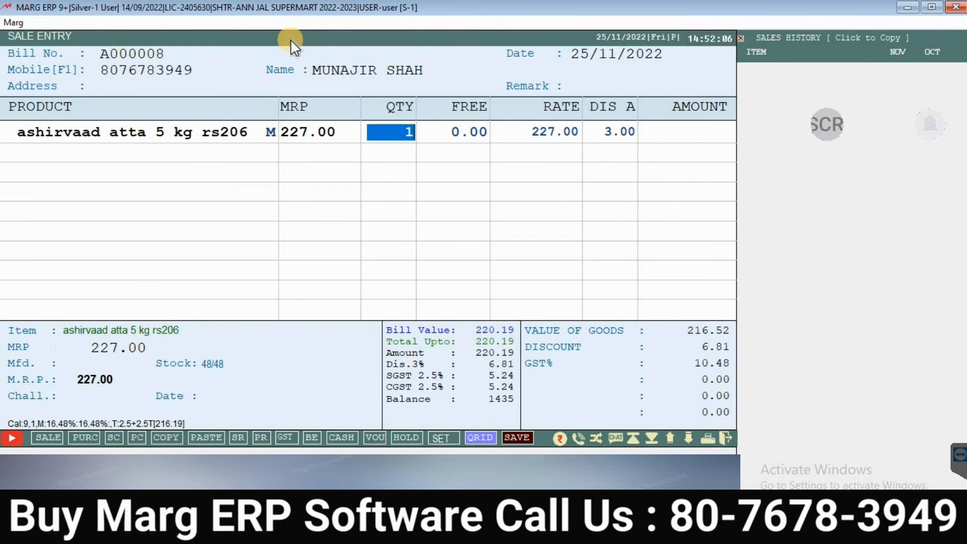
{"action": "type", "text": "3"}
{"action": "key", "text": "Return"}
{"action": "key", "text": "Return"}
{"action": "key", "text": "Return"}
{"action": "key", "text": "Return"}
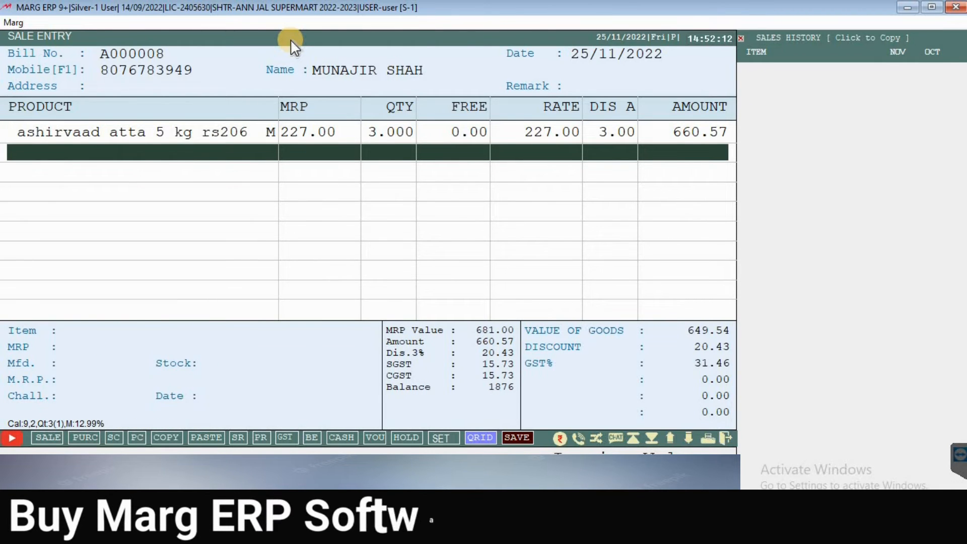
{"action": "key", "text": "Up"}
{"action": "key", "text": "Down"}
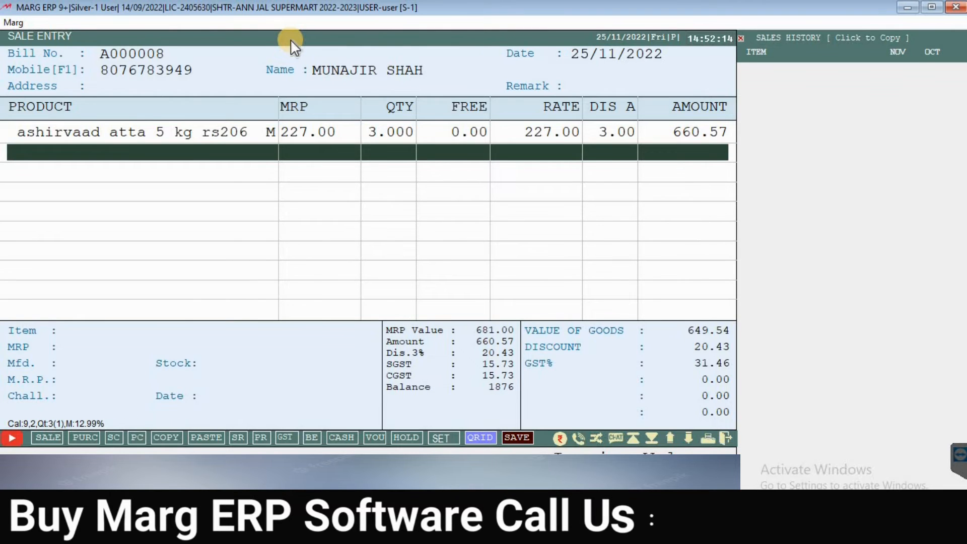
{"action": "key", "text": "Return"}
Step: Find BRU GOLD GJ 25GM in the item list and add it at 87.00
{"action": "key", "text": "Down"}
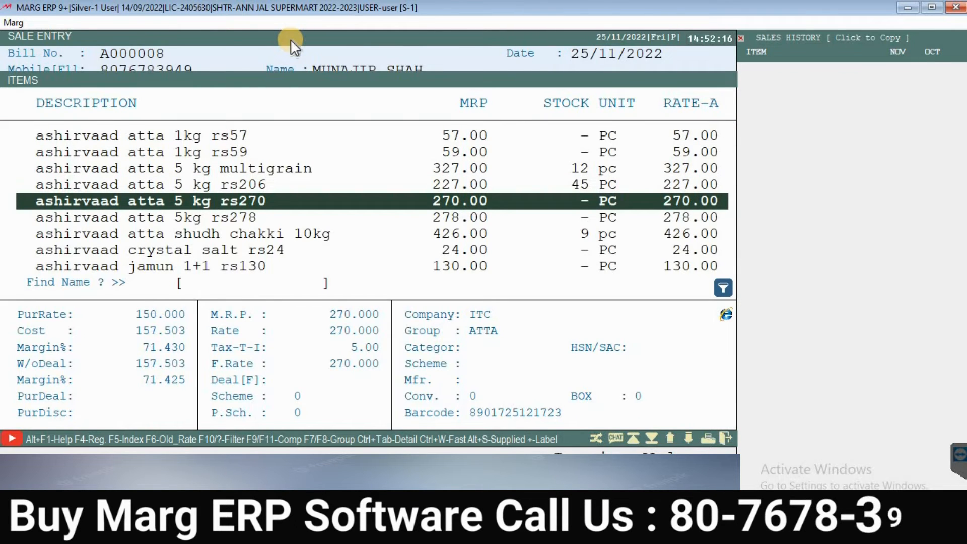
{"action": "key", "text": "Down"}
{"action": "type", "text": "JJ"}
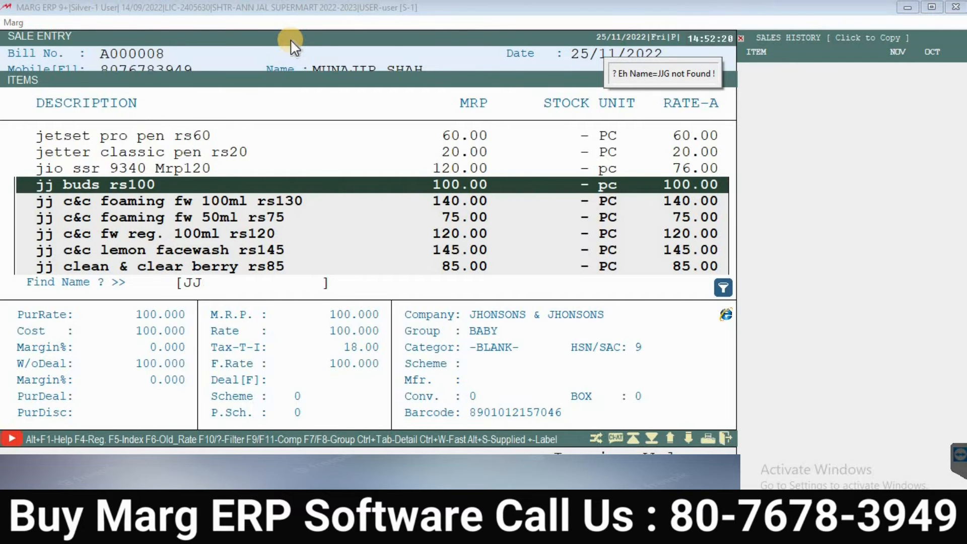
{"action": "type", "text": "GCHIP"}
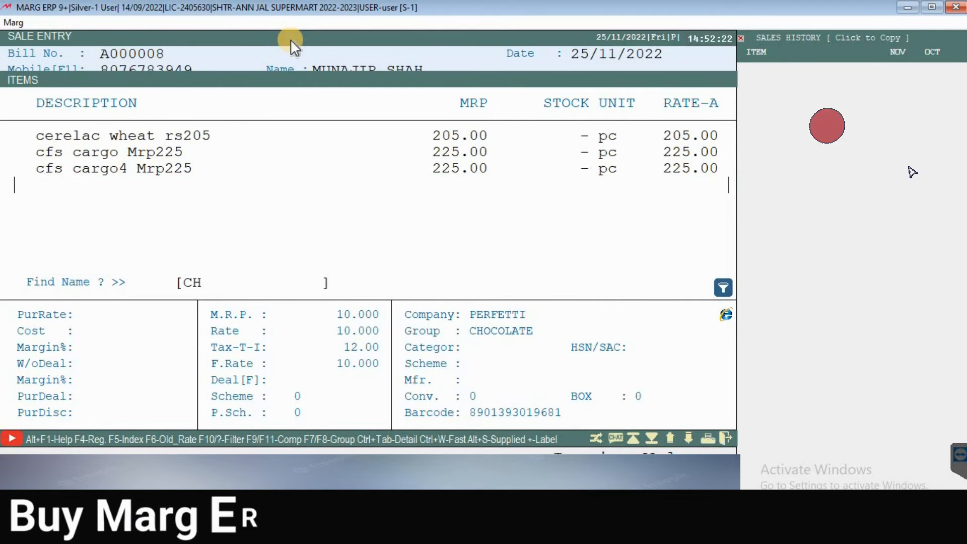
{"action": "key", "text": "Down"}
{"action": "key", "text": "Down"}
{"action": "key", "text": "Down"}
{"action": "key", "text": "Down"}
{"action": "key", "text": "Down"}
{"action": "key", "text": "Down"}
{"action": "key", "text": "Down"}
{"action": "key", "text": "Down"}
{"action": "key", "text": "Down"}
{"action": "key", "text": "Down"}
{"action": "key", "text": "Down"}
{"action": "key", "text": "Down"}
{"action": "key", "text": "Down"}
{"action": "key", "text": "Down"}
{"action": "key", "text": "Down"}
{"action": "key", "text": "Down"}
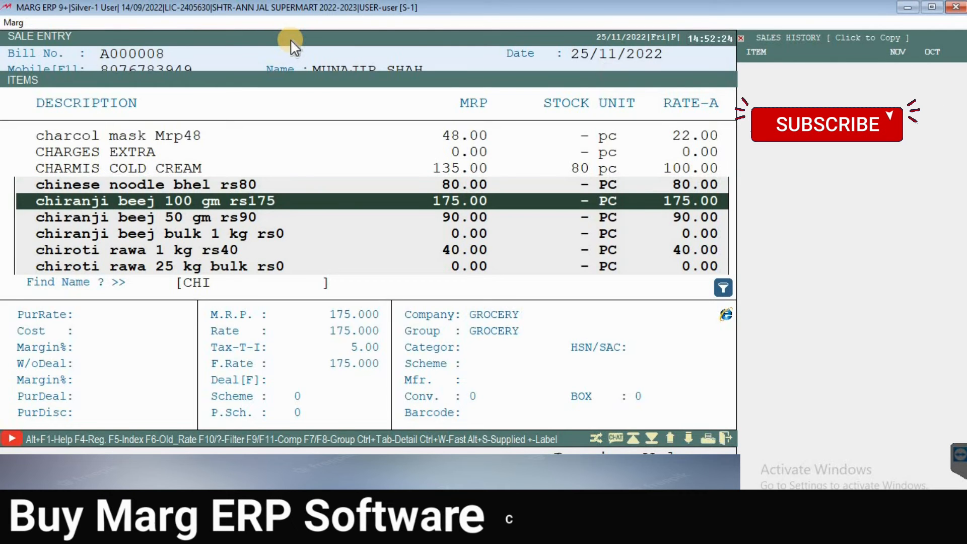
{"action": "key", "text": "Down"}
{"action": "key", "text": "Down"}
{"action": "key", "text": "Down"}
{"action": "key", "text": "Down"}
{"action": "key", "text": "Down"}
{"action": "key", "text": "Down"}
{"action": "key", "text": "Down"}
{"action": "key", "text": "Down"}
{"action": "key", "text": "Down"}
{"action": "key", "text": "Down"}
{"action": "key", "text": "Down"}
{"action": "key", "text": "Down"}
{"action": "key", "text": "Down"}
{"action": "key", "text": "Down"}
{"action": "key", "text": "Down"}
{"action": "key", "text": "Down"}
{"action": "key", "text": "Down"}
{"action": "key", "text": "Down"}
{"action": "key", "text": "Down"}
{"action": "key", "text": "Down"}
{"action": "key", "text": "Up"}
{"action": "key", "text": "Up"}
{"action": "key", "text": "Up"}
{"action": "key", "text": "Up"}
{"action": "key", "text": "Up"}
{"action": "key", "text": "Up"}
{"action": "key", "text": "Up"}
{"action": "key", "text": "Up"}
{"action": "key", "text": "Up"}
{"action": "key", "text": "Up"}
{"action": "key", "text": "Up"}
{"action": "key", "text": "Up"}
{"action": "key", "text": "Up"}
{"action": "key", "text": "Up"}
{"action": "key", "text": "Up"}
{"action": "key", "text": "Up"}
{"action": "key", "text": "Up"}
{"action": "key", "text": "Up"}
{"action": "key", "text": "Up"}
{"action": "key", "text": "Up"}
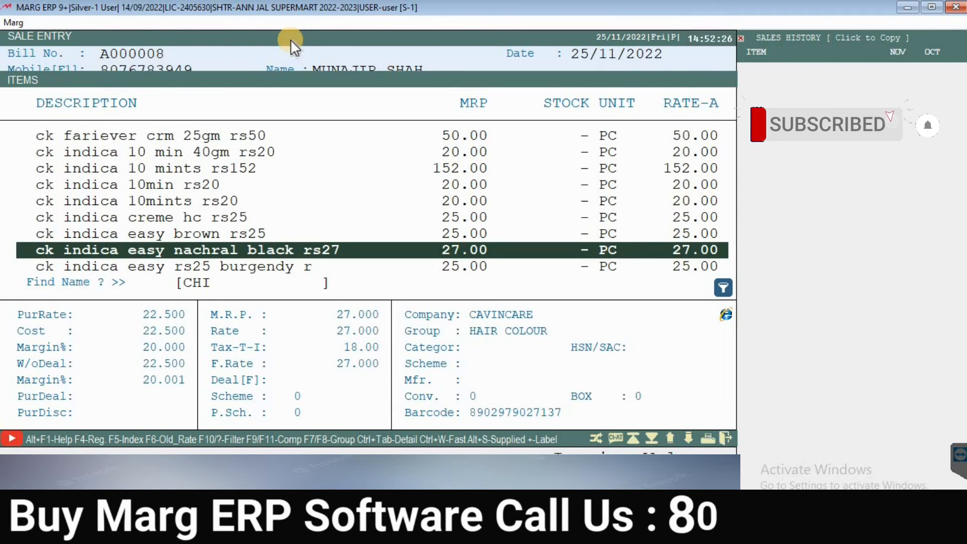
{"action": "key", "text": "Up"}
{"action": "key", "text": "Up"}
{"action": "key", "text": "Up"}
{"action": "key", "text": "Up"}
{"action": "key", "text": "Up"}
{"action": "key", "text": "Up"}
{"action": "key", "text": "Up"}
{"action": "key", "text": "Up"}
{"action": "key", "text": "Up"}
{"action": "key", "text": "Up"}
{"action": "key", "text": "Up"}
{"action": "key", "text": "Up"}
{"action": "key", "text": "Up"}
{"action": "key", "text": "Up"}
{"action": "key", "text": "Up"}
{"action": "key", "text": "Up"}
{"action": "key", "text": "Up"}
{"action": "key", "text": "Up"}
{"action": "key", "text": "Up"}
{"action": "key", "text": "Up"}
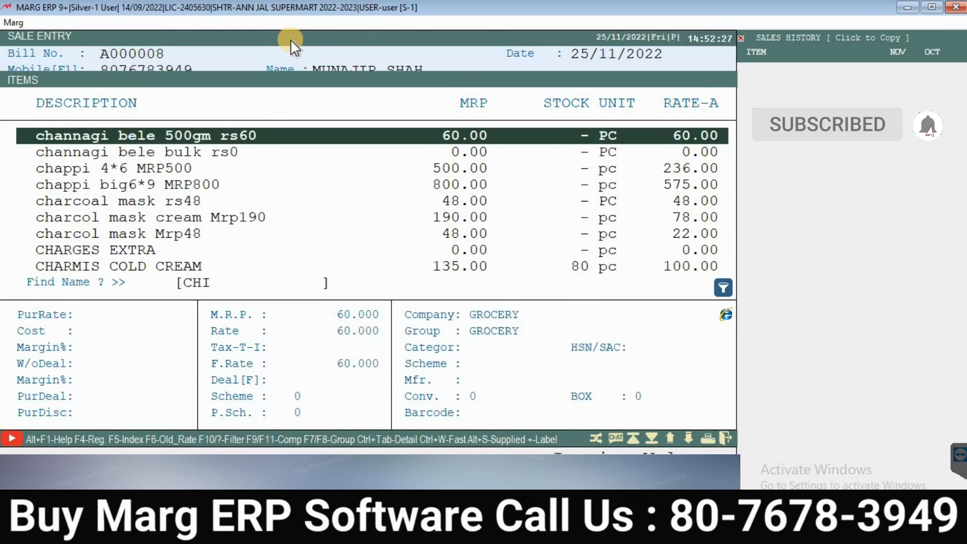
{"action": "key", "text": "Down"}
{"action": "key", "text": "Down"}
{"action": "key", "text": "Down"}
{"action": "key", "text": "Down"}
{"action": "key", "text": "Down"}
{"action": "key", "text": "Down"}
{"action": "key", "text": "Down"}
{"action": "key", "text": "Down"}
{"action": "key", "text": "Down"}
{"action": "key", "text": "Down"}
{"action": "key", "text": "Down"}
{"action": "key", "text": "Down"}
{"action": "key", "text": "Down"}
{"action": "key", "text": "Down"}
{"action": "key", "text": "Down"}
{"action": "key", "text": "Down"}
{"action": "key", "text": "Down"}
{"action": "key", "text": "Down"}
{"action": "key", "text": "Down"}
{"action": "key", "text": "Down"}
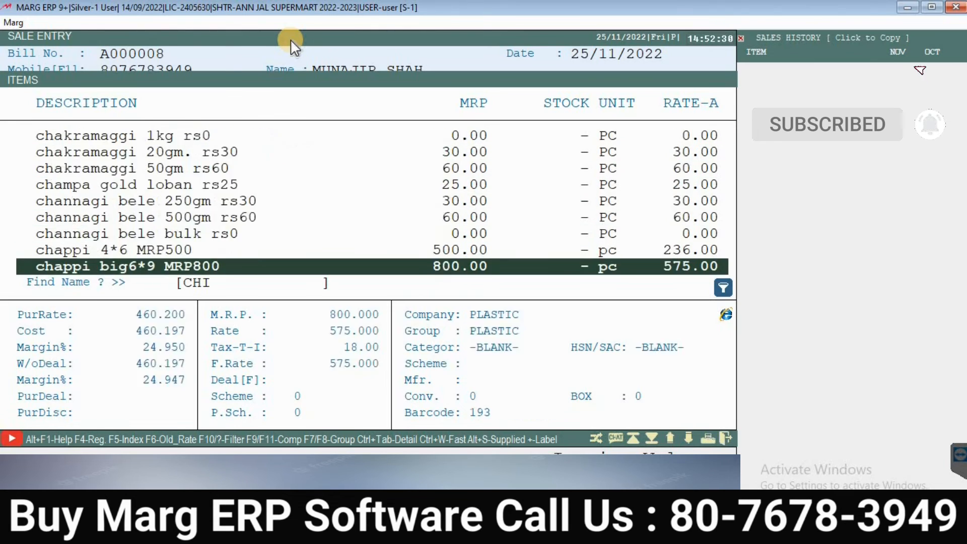
{"action": "key", "text": "Down"}
{"action": "key", "text": "Down"}
{"action": "key", "text": "Down"}
{"action": "key", "text": "Down"}
{"action": "key", "text": "Down"}
{"action": "key", "text": "Down"}
{"action": "key", "text": "Down"}
{"action": "key", "text": "Down"}
{"action": "key", "text": "Down"}
{"action": "key", "text": "Down"}
{"action": "key", "text": "Down"}
{"action": "key", "text": "Down"}
{"action": "key", "text": "Down"}
{"action": "key", "text": "Down"}
{"action": "key", "text": "Down"}
{"action": "key", "text": "Down"}
{"action": "key", "text": "Down"}
{"action": "key", "text": "Down"}
{"action": "key", "text": "Down"}
{"action": "key", "text": "Down"}
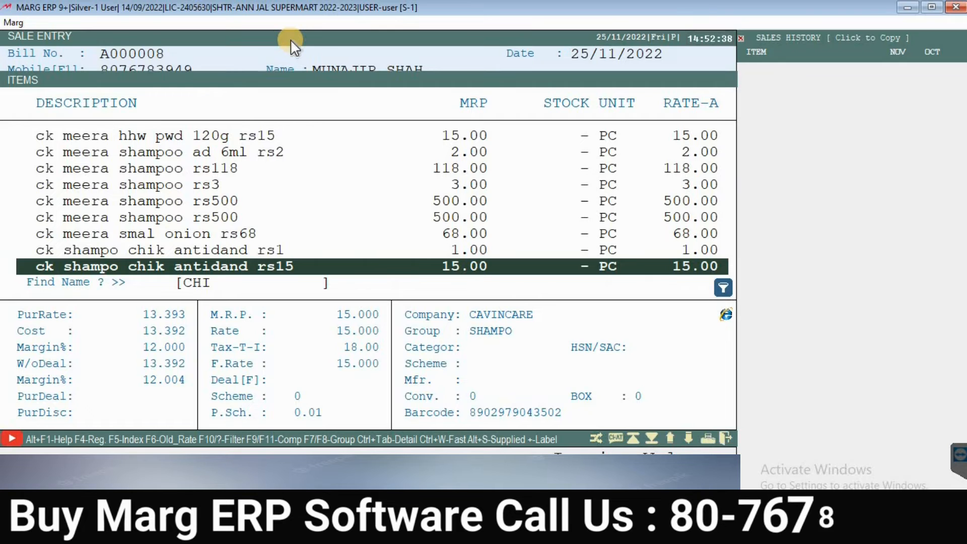
{"action": "key", "text": "Up"}
{"action": "key", "text": "Up"}
{"action": "key", "text": "Up"}
{"action": "key", "text": "Up"}
{"action": "key", "text": "Up"}
{"action": "key", "text": "Up"}
{"action": "key", "text": "Up"}
{"action": "key", "text": "Up"}
{"action": "key", "text": "Up"}
{"action": "key", "text": "Up"}
{"action": "key", "text": "Up"}
{"action": "key", "text": "Up"}
{"action": "key", "text": "Up"}
{"action": "key", "text": "Up"}
{"action": "key", "text": "Up"}
{"action": "key", "text": "Up"}
{"action": "key", "text": "Up"}
{"action": "key", "text": "Up"}
{"action": "key", "text": "Up"}
{"action": "key", "text": "Up"}
{"action": "key", "text": "Up"}
{"action": "key", "text": "Up"}
{"action": "key", "text": "Up"}
{"action": "key", "text": "Up"}
{"action": "key", "text": "Up"}
{"action": "key", "text": "Up"}
{"action": "key", "text": "Up"}
{"action": "key", "text": "Up"}
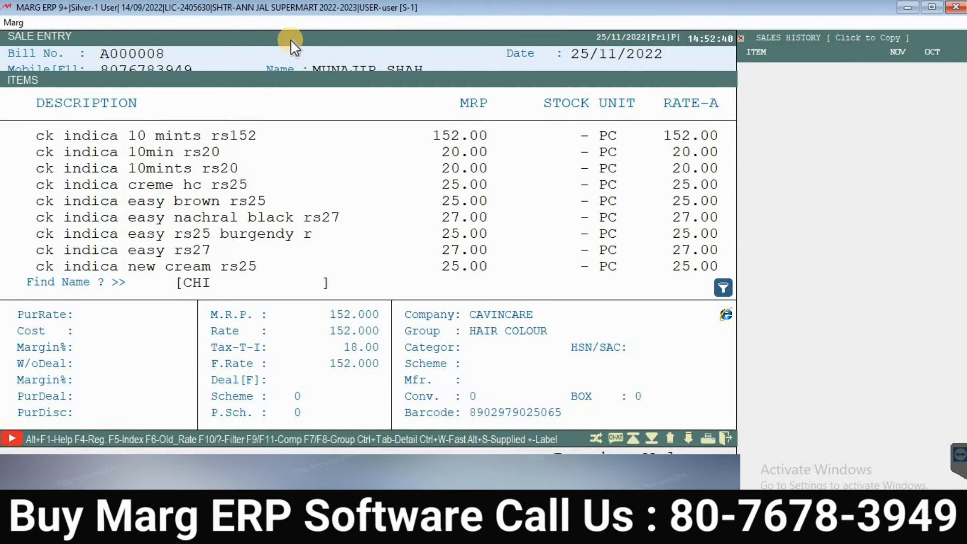
{"action": "key", "text": "BackSpace"}
{"action": "key", "text": "BackSpace"}
{"action": "key", "text": "BackSpace"}
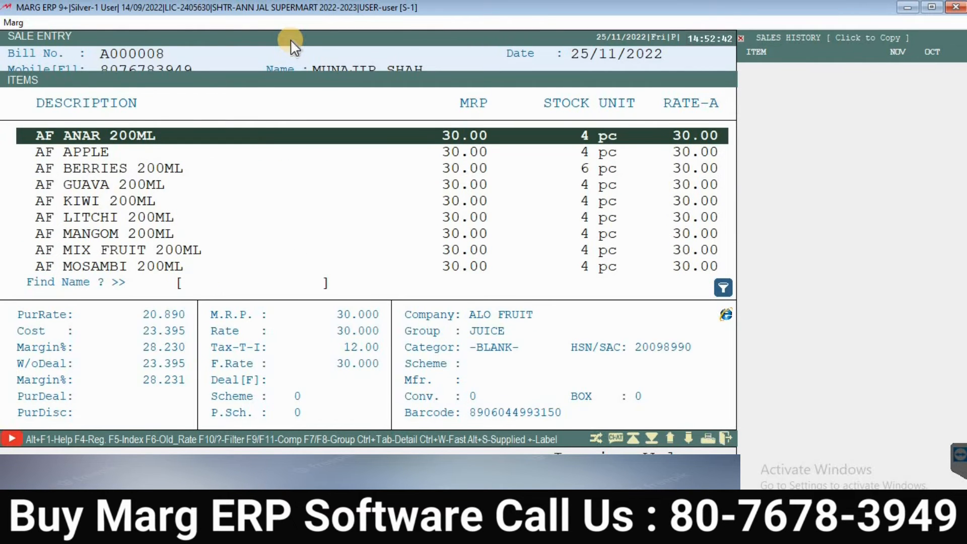
{"action": "key", "text": "Down"}
{"action": "key", "text": "Down"}
{"action": "key", "text": "Down"}
{"action": "key", "text": "Down"}
{"action": "key", "text": "Down"}
{"action": "key", "text": "Down"}
{"action": "key", "text": "Down"}
{"action": "key", "text": "Down"}
{"action": "key", "text": "Down"}
{"action": "key", "text": "Down"}
{"action": "key", "text": "Down"}
{"action": "key", "text": "Down"}
{"action": "key", "text": "Down"}
{"action": "key", "text": "Down"}
{"action": "key", "text": "Down"}
{"action": "key", "text": "Down"}
{"action": "key", "text": "Down"}
{"action": "key", "text": "Down"}
{"action": "key", "text": "Down"}
{"action": "key", "text": "Down"}
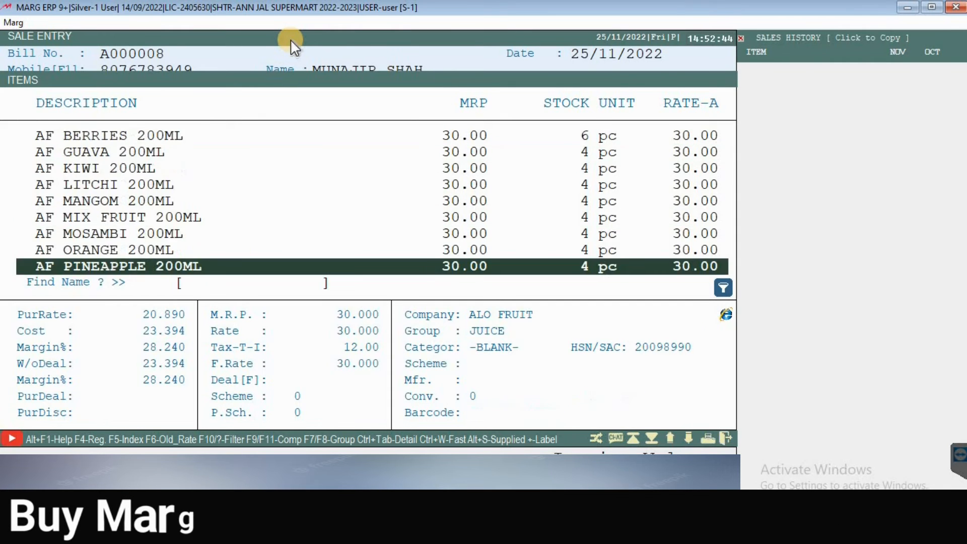
{"action": "key", "text": "Down"}
{"action": "key", "text": "Down"}
{"action": "key", "text": "Down"}
{"action": "key", "text": "Down"}
{"action": "key", "text": "Down"}
{"action": "key", "text": "Down"}
{"action": "key", "text": "Down"}
{"action": "key", "text": "Down"}
{"action": "key", "text": "Down"}
{"action": "key", "text": "Down"}
{"action": "key", "text": "Down"}
{"action": "key", "text": "Down"}
{"action": "key", "text": "Up"}
{"action": "key", "text": "Up"}
{"action": "key", "text": "Up"}
{"action": "key", "text": "Up"}
{"action": "key", "text": "Up"}
{"action": "key", "text": "Up"}
{"action": "key", "text": "Up"}
{"action": "key", "text": "Up"}
{"action": "key", "text": "Up"}
{"action": "key", "text": "Up"}
{"action": "key", "text": "Up"}
{"action": "key", "text": "Up"}
{"action": "key", "text": "Up"}
{"action": "key", "text": "Up"}
{"action": "key", "text": "Up"}
{"action": "key", "text": "Up"}
{"action": "key", "text": "Up"}
{"action": "key", "text": "Up"}
{"action": "key", "text": "Up"}
{"action": "key", "text": "Up"}
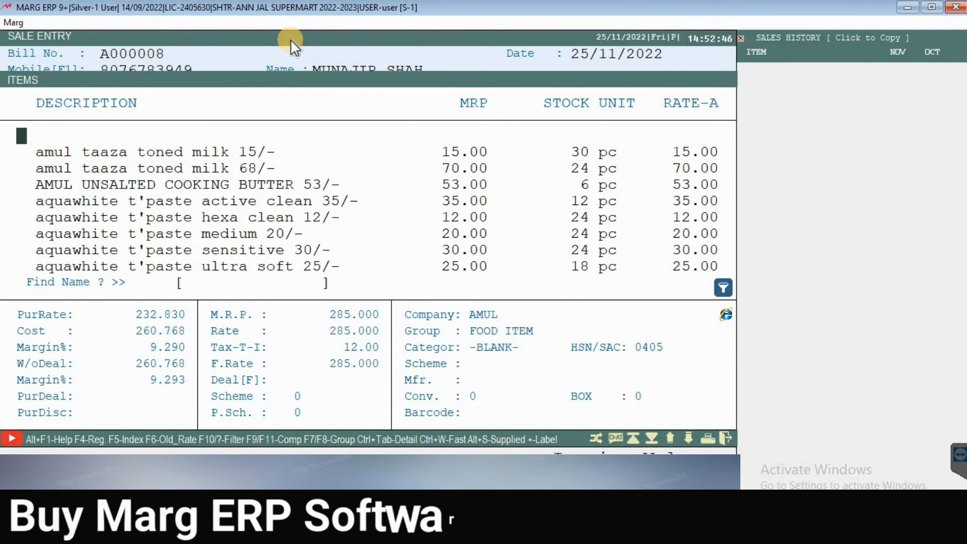
{"action": "key", "text": "Up"}
{"action": "key", "text": "Up"}
{"action": "key", "text": "Down"}
{"action": "key", "text": "Down"}
{"action": "key", "text": "Down"}
{"action": "key", "text": "Down"}
{"action": "key", "text": "Down"}
{"action": "key", "text": "Down"}
{"action": "key", "text": "Down"}
{"action": "key", "text": "Down"}
{"action": "key", "text": "Down"}
{"action": "key", "text": "Down"}
{"action": "key", "text": "Down"}
{"action": "key", "text": "Down"}
{"action": "key", "text": "Down"}
{"action": "key", "text": "Down"}
{"action": "key", "text": "Down"}
{"action": "key", "text": "Down"}
{"action": "key", "text": "Down"}
{"action": "key", "text": "Down"}
{"action": "key", "text": "Down"}
{"action": "key", "text": "Down"}
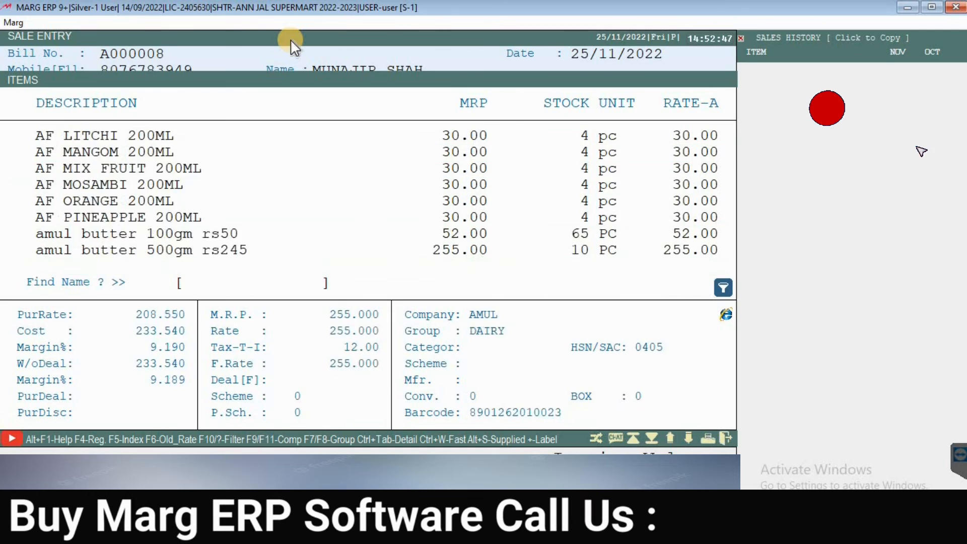
{"action": "key", "text": "Down"}
{"action": "key", "text": "Down"}
{"action": "key", "text": "Down"}
{"action": "key", "text": "Down"}
{"action": "key", "text": "Down"}
{"action": "key", "text": "Down"}
{"action": "key", "text": "Down"}
{"action": "key", "text": "Down"}
{"action": "key", "text": "Down"}
{"action": "key", "text": "Up"}
{"action": "key", "text": "Up"}
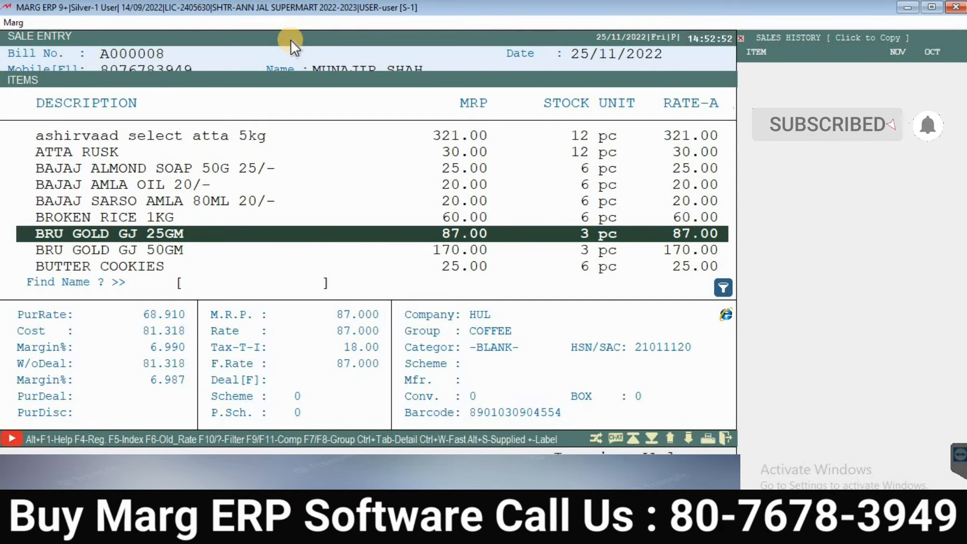
{"action": "key", "text": "Return"}
{"action": "key", "text": "Return"}
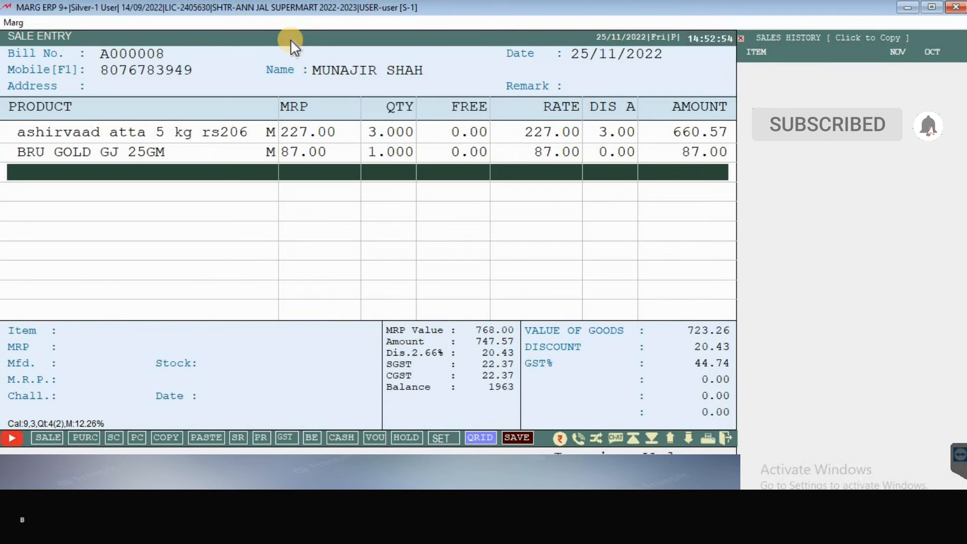
{"action": "key", "text": "Return"}
{"action": "key", "text": "Return"}
Step: Add JABSONS FALHARI MIX 60/- at quantity 1, bringing the bill to 808.00
{"action": "key", "text": "Down"}
{"action": "key", "text": "Down"}
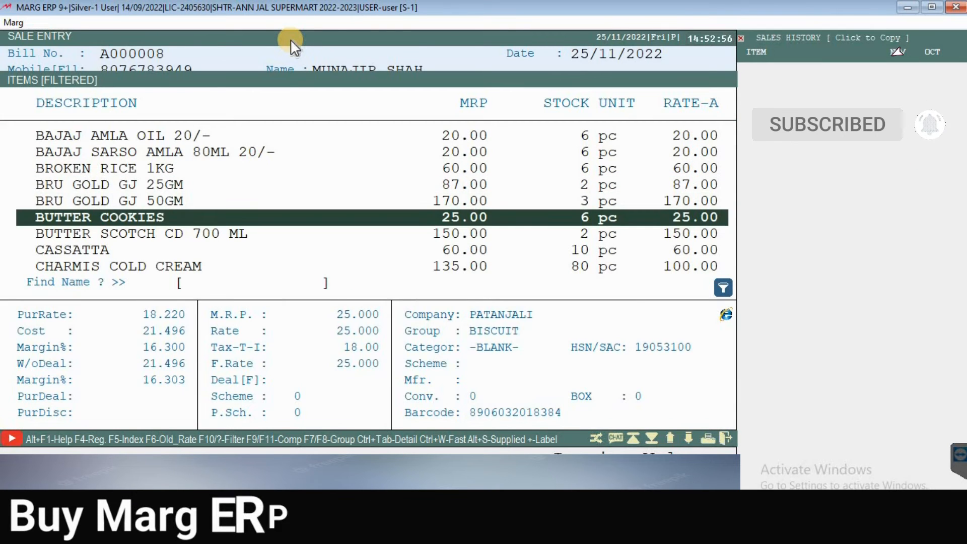
{"action": "type", "text": "J"}
{"action": "key", "text": "Down"}
{"action": "key", "text": "Down"}
{"action": "key", "text": "Down"}
{"action": "key", "text": "Down"}
{"action": "key", "text": "Down"}
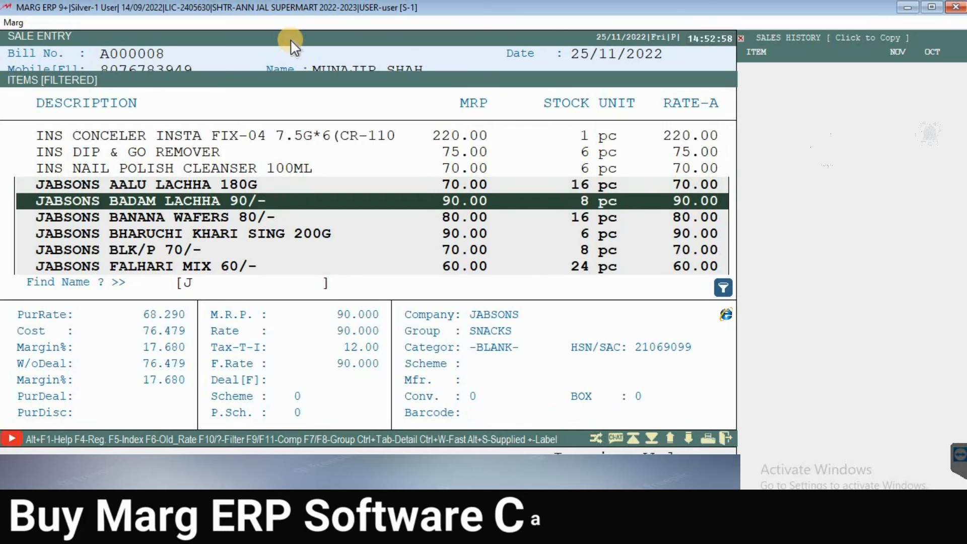
{"action": "key", "text": "Up"}
{"action": "key", "text": "Up"}
{"action": "key", "text": "Up"}
{"action": "key", "text": "Up"}
{"action": "key", "text": "Up"}
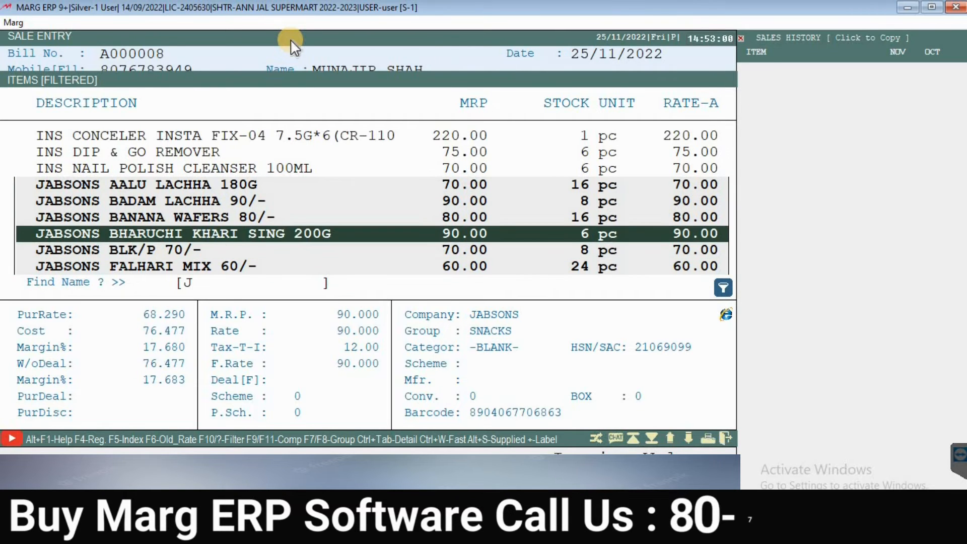
{"action": "key", "text": "Down"}
{"action": "key", "text": "Up"}
{"action": "key", "text": "Down"}
{"action": "key", "text": "Down"}
{"action": "key", "text": "Down"}
{"action": "key", "text": "Down"}
{"action": "key", "text": "Down"}
{"action": "key", "text": "Up"}
{"action": "key", "text": "Down"}
{"action": "key", "text": "Return"}
{"action": "key", "text": "Return"}
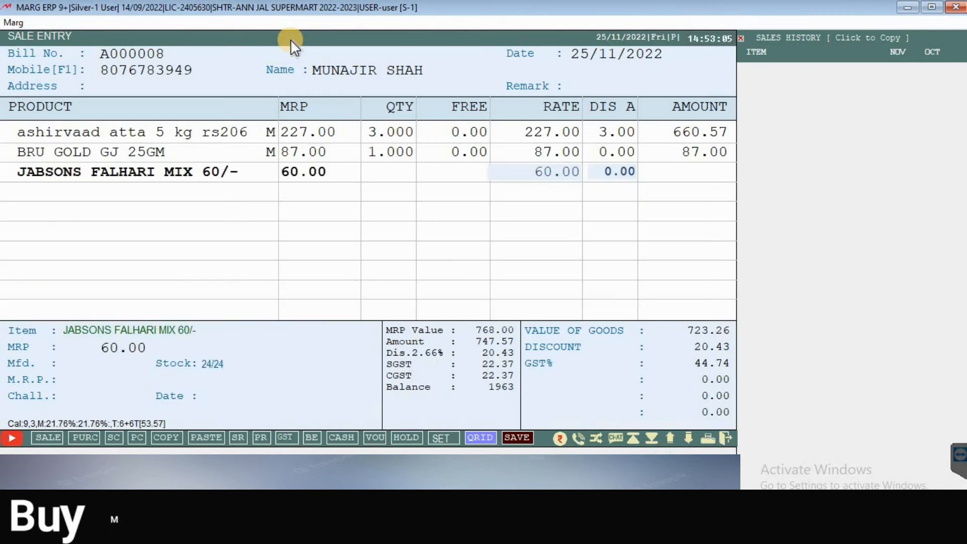
{"action": "key", "text": "Return"}
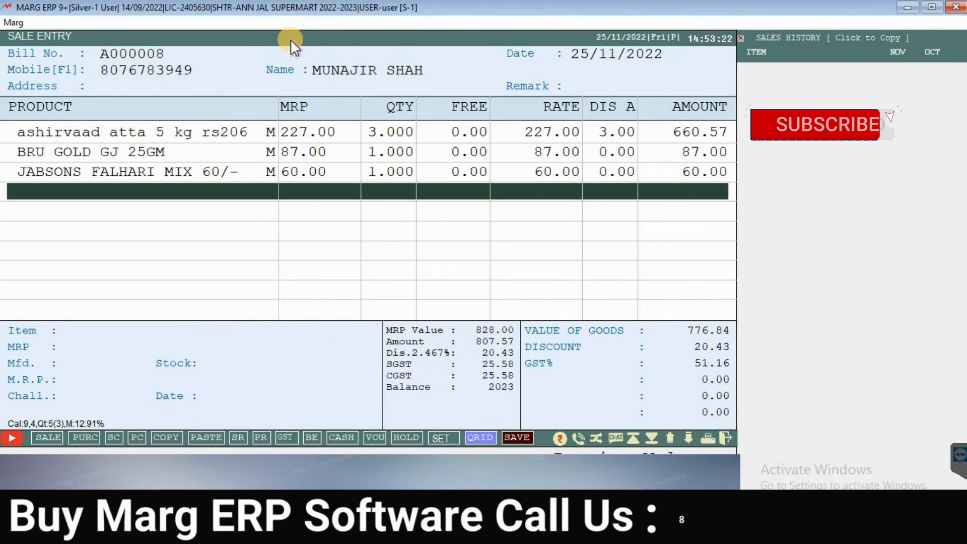
{"action": "key", "text": "End"}
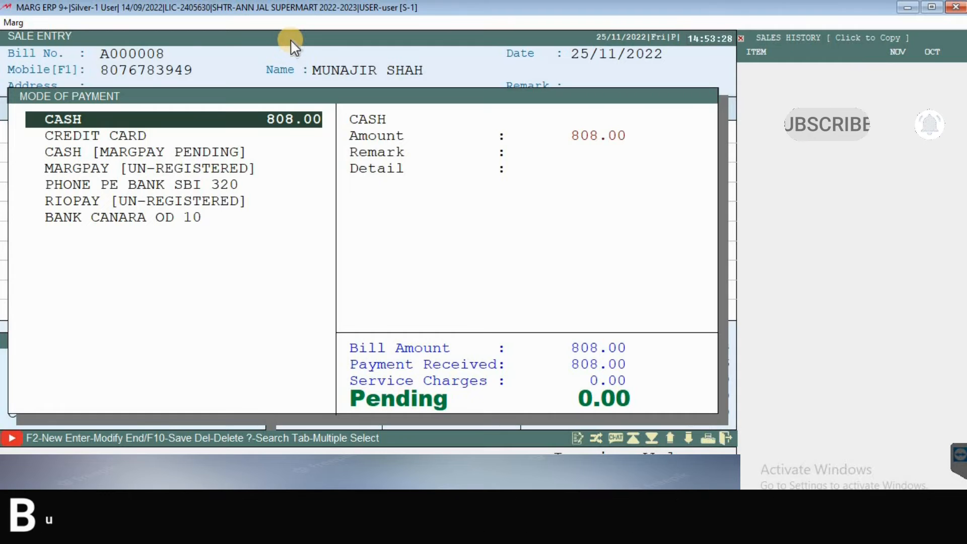
Step: Set the cash payment amount to 308.00
{"action": "key", "text": "Down"}
{"action": "key", "text": "Down"}
{"action": "key", "text": "Down"}
{"action": "key", "text": "Down"}
{"action": "key", "text": "Down"}
{"action": "key", "text": "Down"}
{"action": "key", "text": "Up"}
{"action": "key", "text": "Up"}
{"action": "key", "text": "Up"}
{"action": "key", "text": "Up"}
{"action": "key", "text": "Up"}
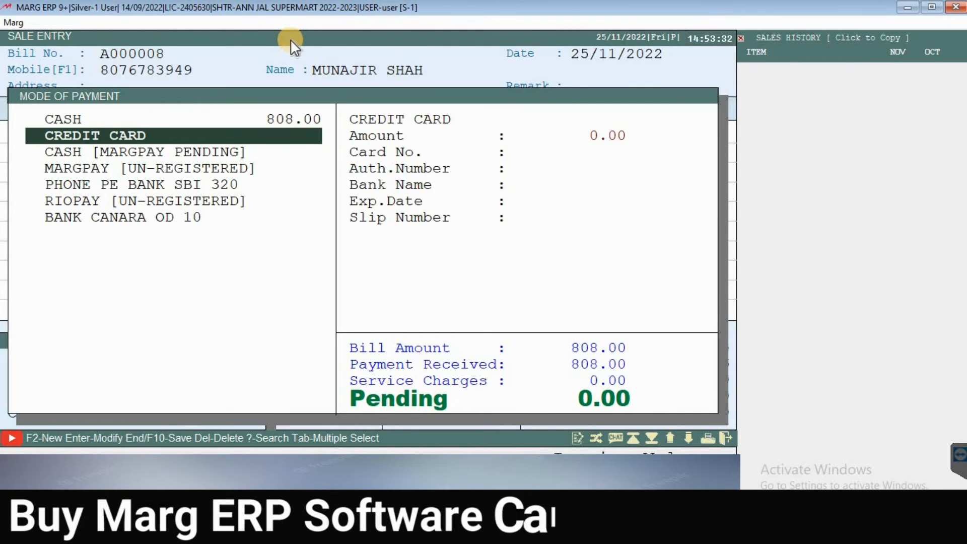
{"action": "key", "text": "Up"}
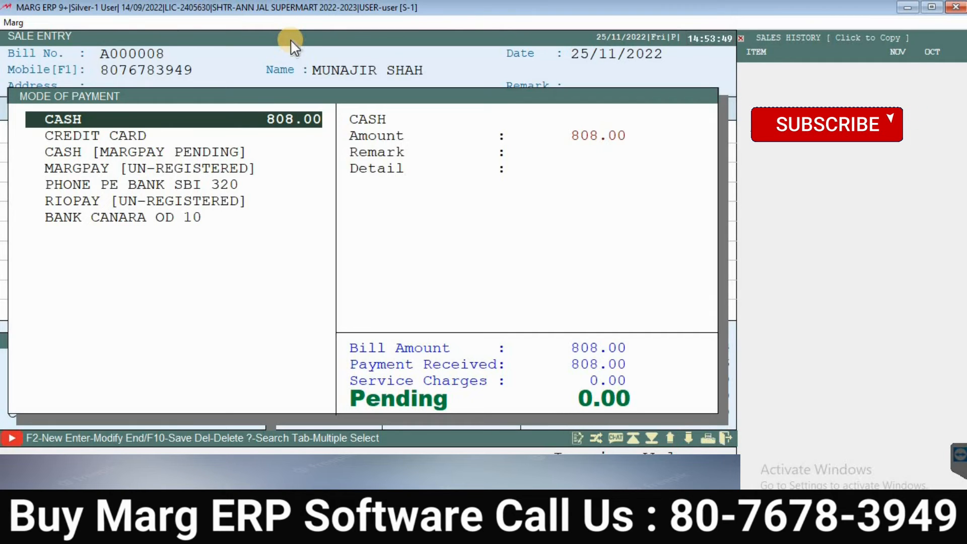
{"action": "key", "text": "Return"}
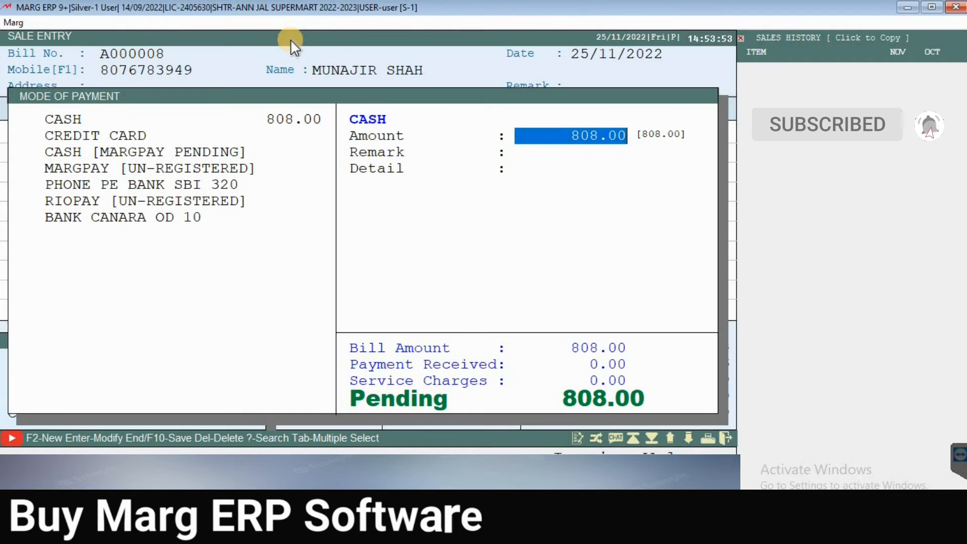
{"action": "type", "text": "308"}
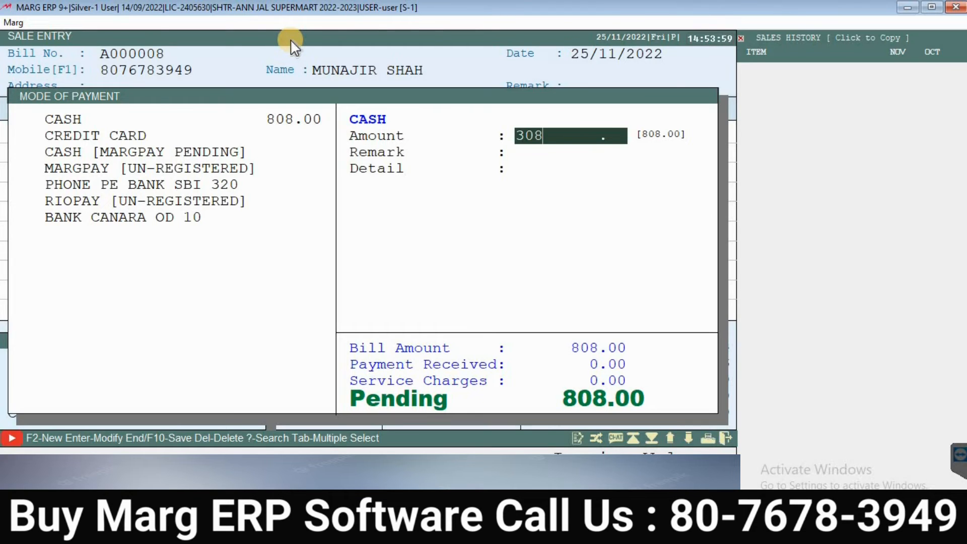
{"action": "key", "text": "Return"}
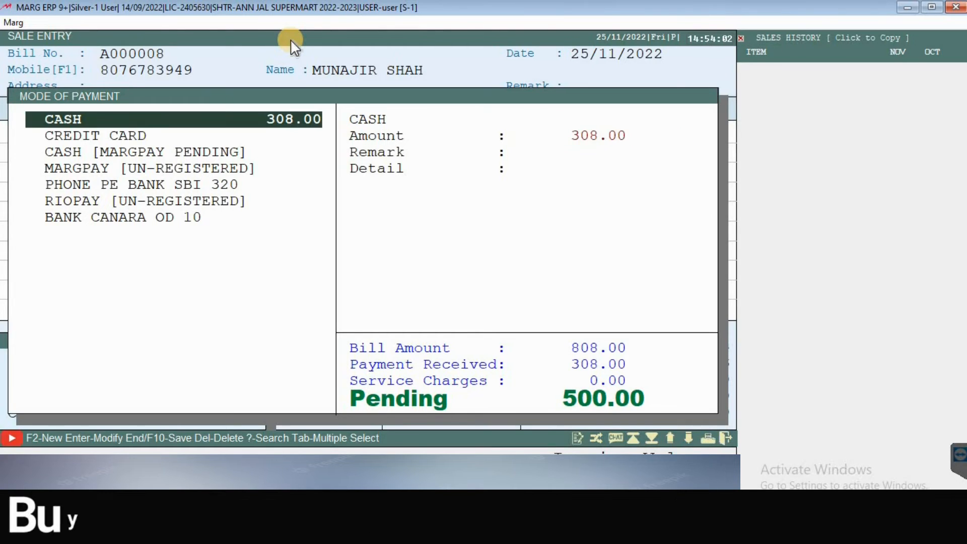
Step: Pay the remaining 500.00 via PHONE PE BANK SBI 320 and finish payment
{"action": "key", "text": "Down"}
{"action": "key", "text": "Down"}
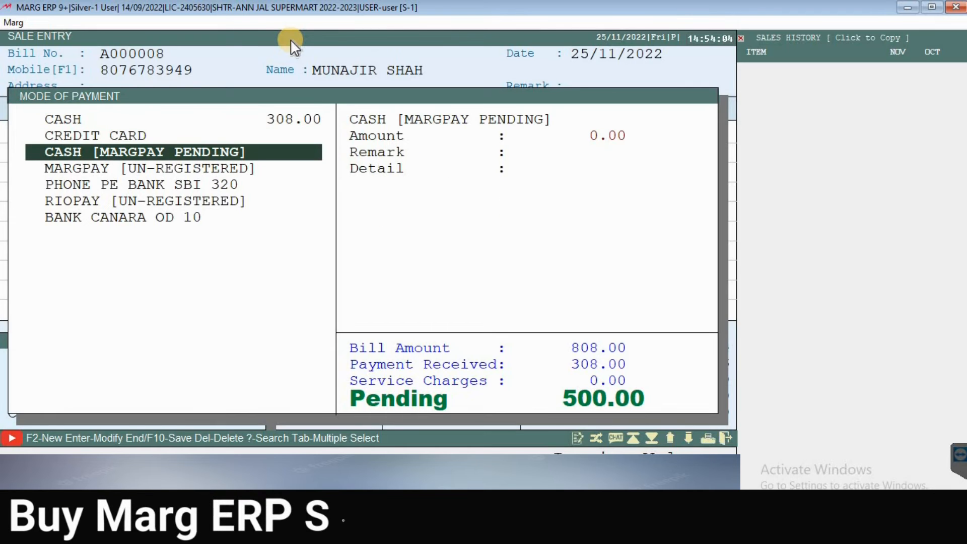
{"action": "key", "text": "Down"}
{"action": "key", "text": "Down"}
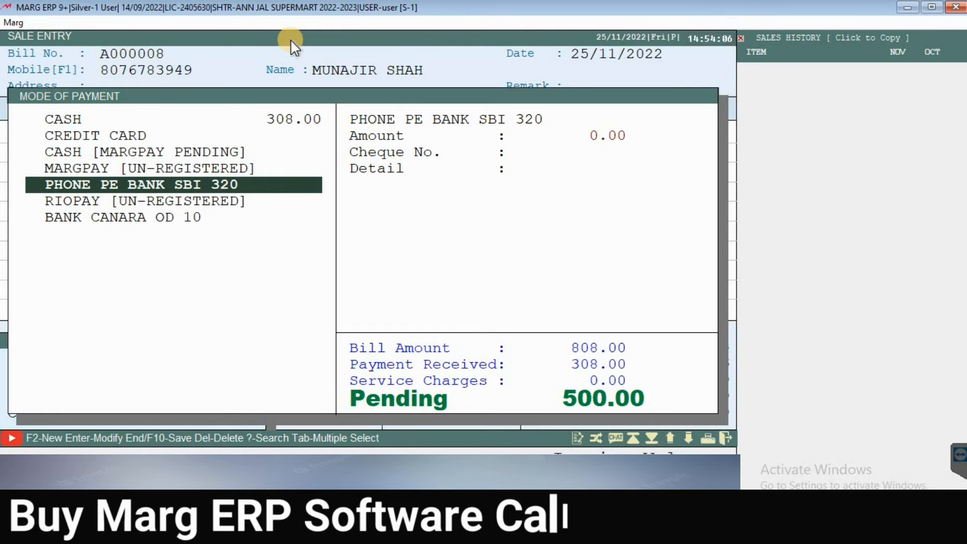
{"action": "key", "text": "Return"}
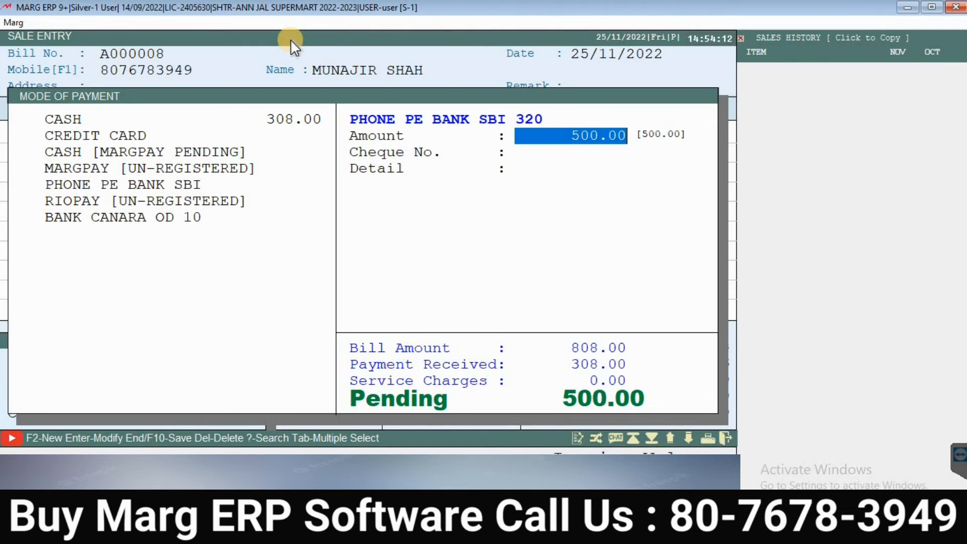
{"action": "key", "text": "Return"}
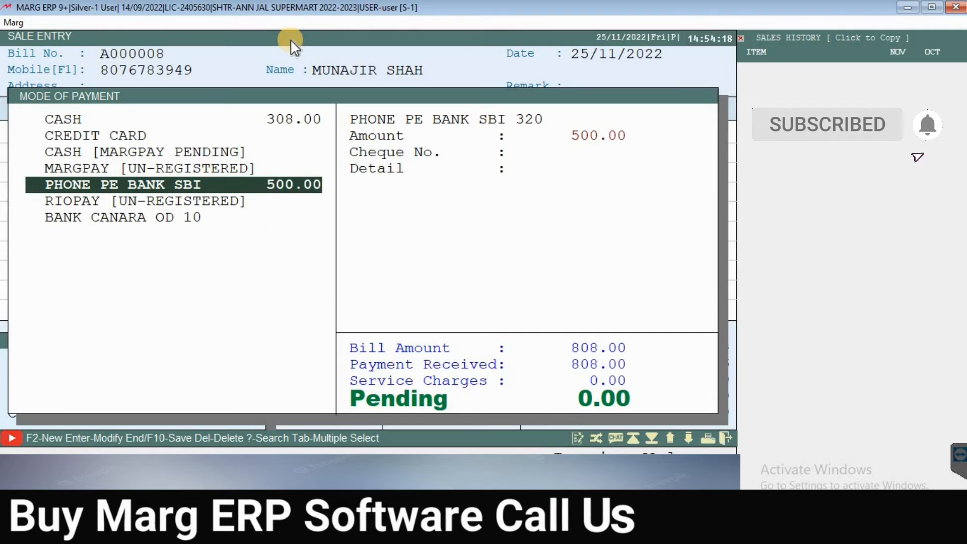
{"action": "key", "text": "End"}
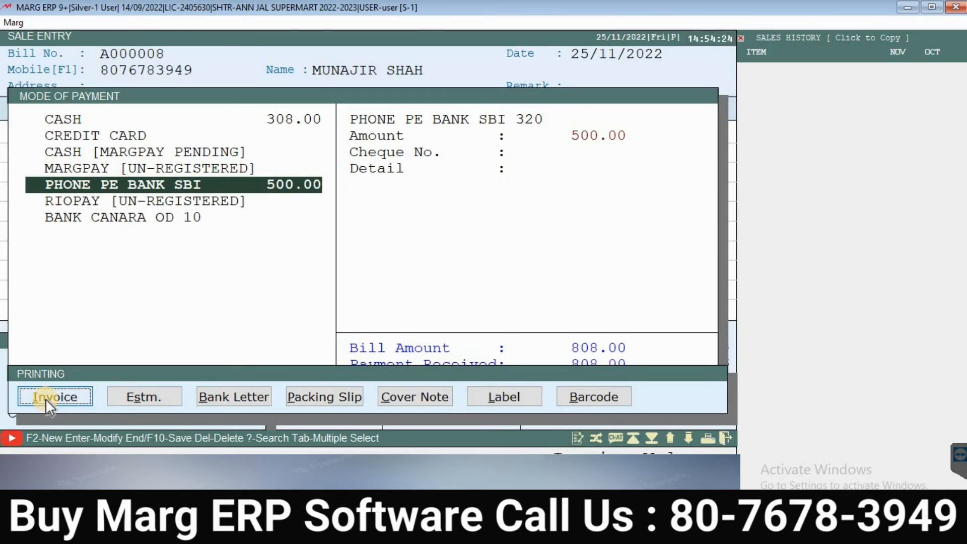
Step: Print bill A000008 as an invoice and confirm the copies
{"action": "key", "text": "Return"}
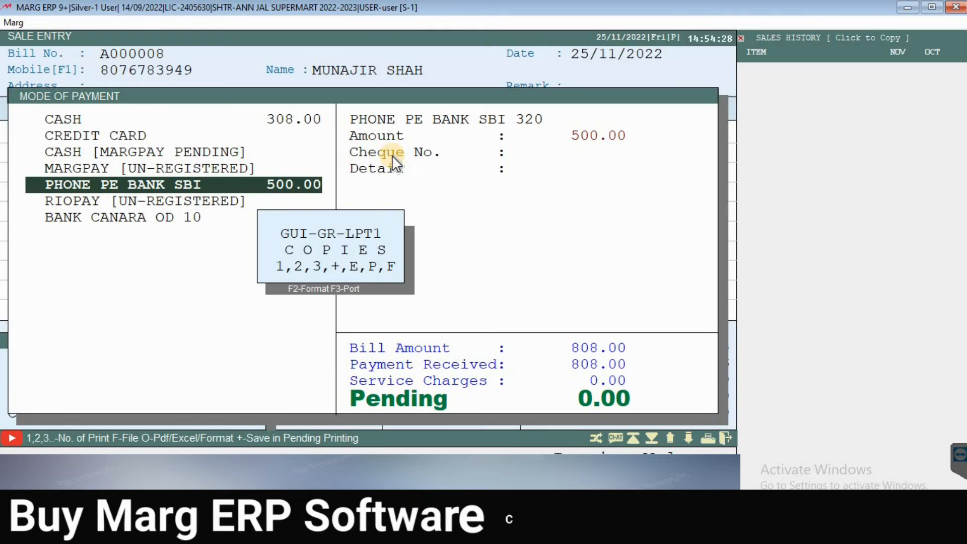
{"action": "left_click", "coordinate": [392, 155]}
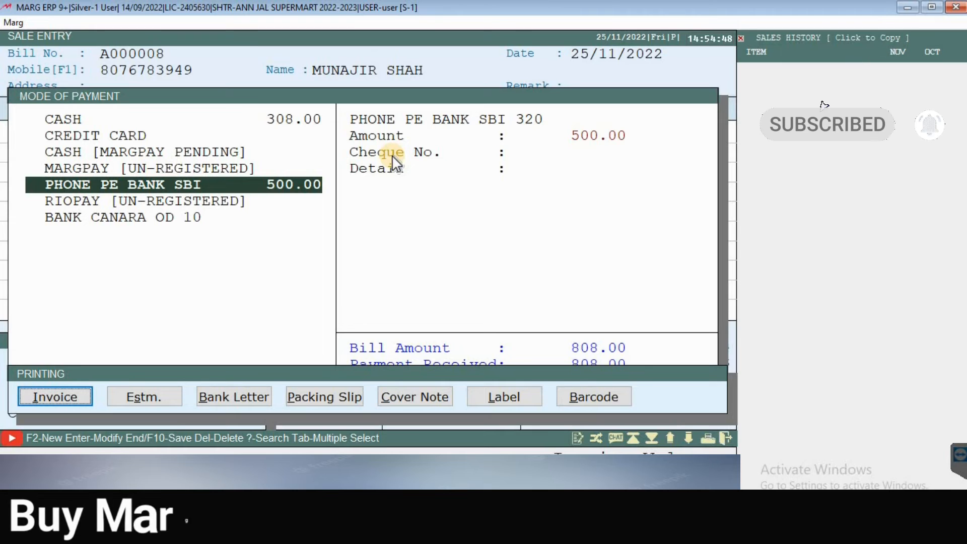
{"action": "key", "text": "Return"}
Step: Skip mailing the PDF, open fresh bill A000009 and enter the returning customer's mobile number
{"action": "key", "text": "Return"}
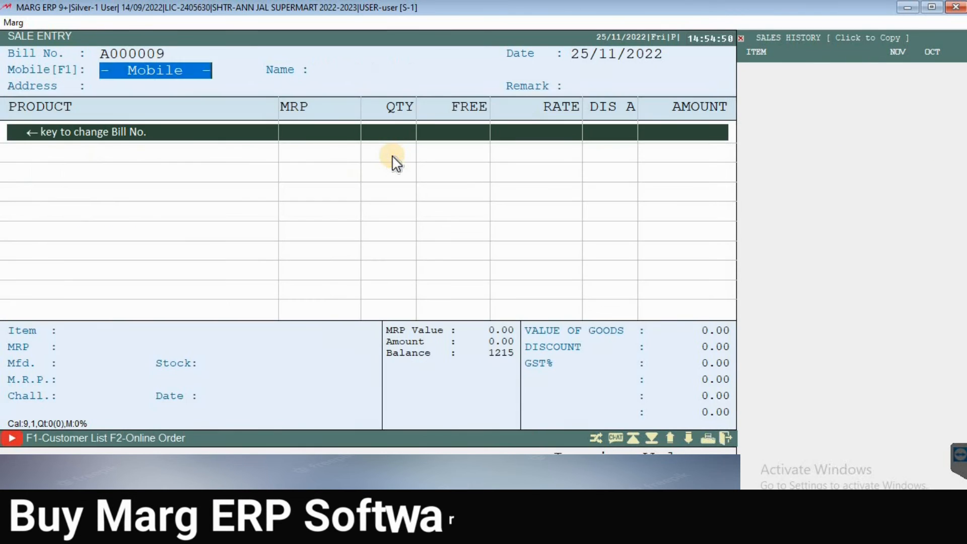
{"action": "key", "text": "Escape"}
{"action": "key", "text": "Return"}
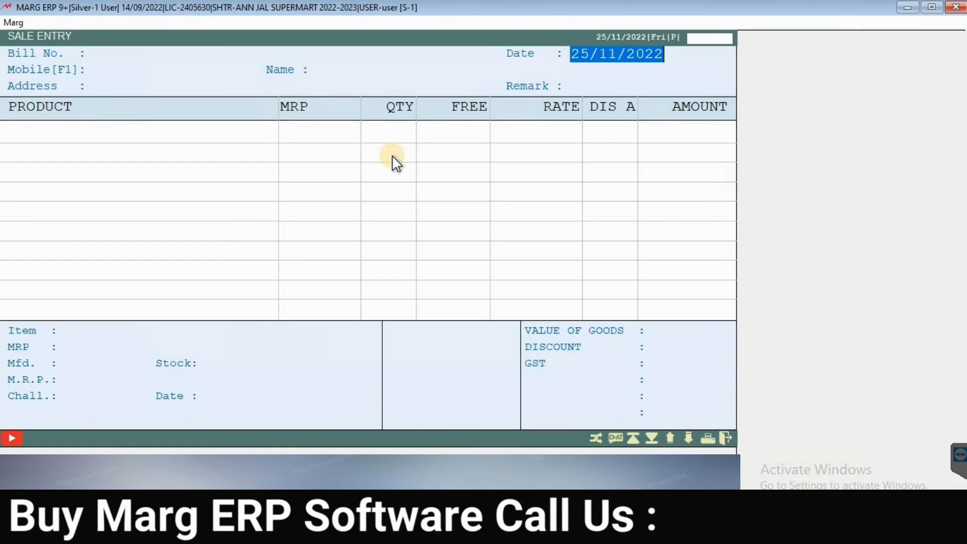
{"action": "key", "text": "Return"}
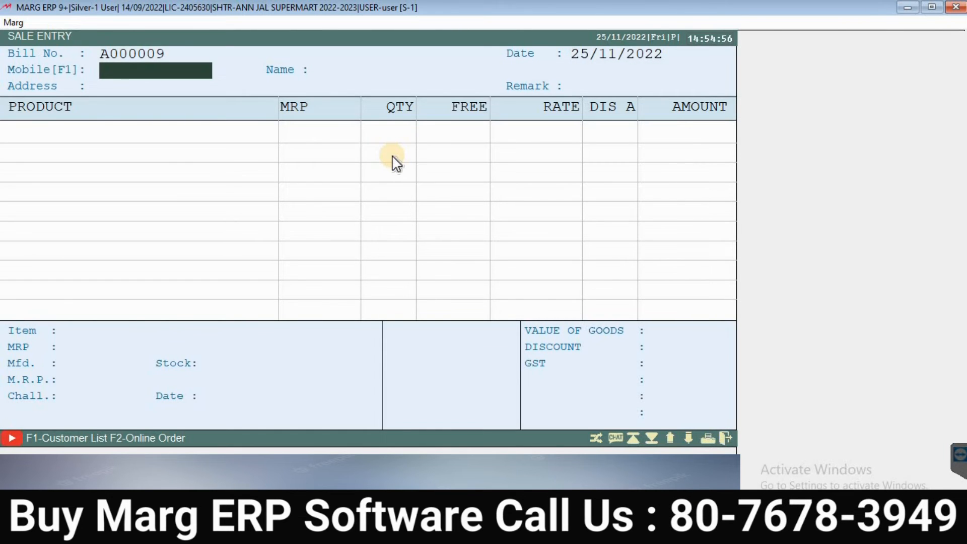
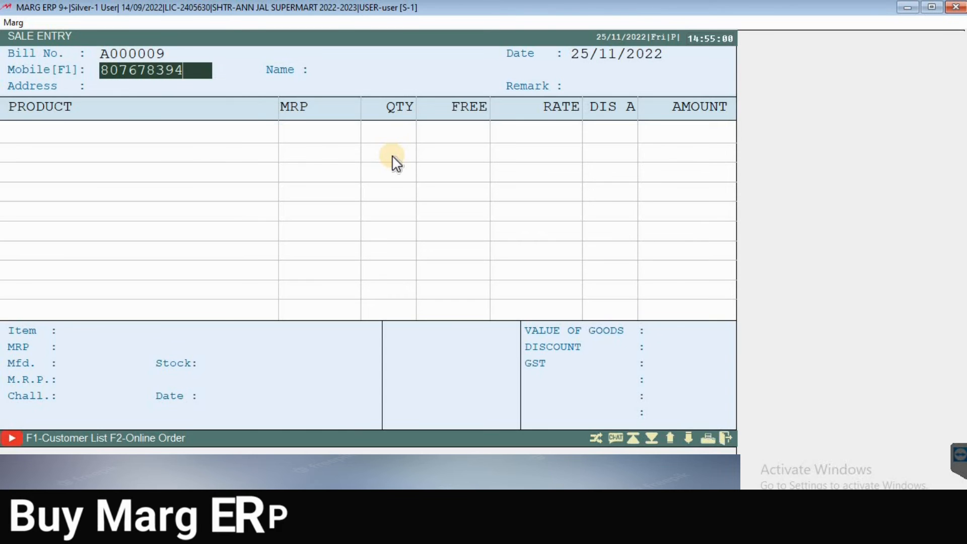
{"action": "key", "text": "Return"}
{"action": "key", "text": "Return"}
{"action": "key", "text": "Return"}
{"action": "key", "text": "Return"}
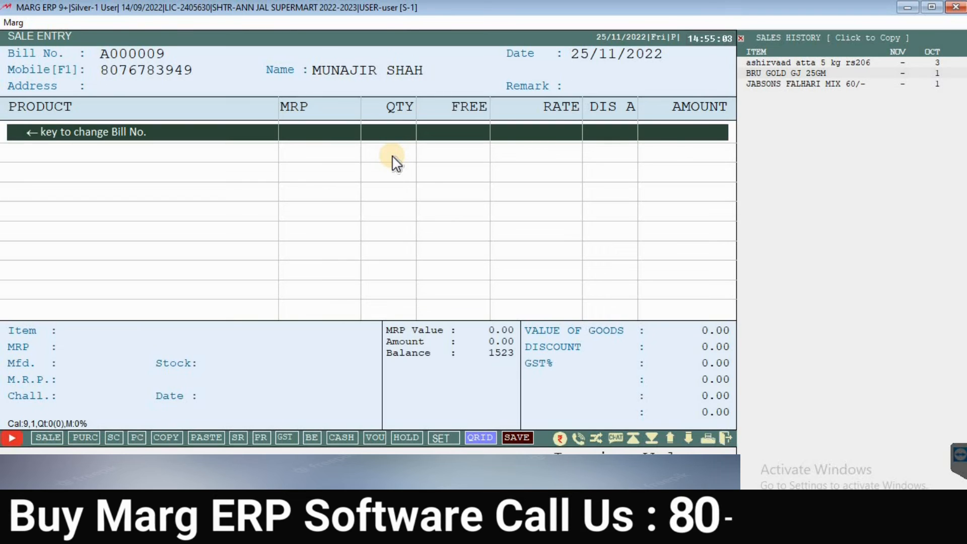
Step: Add one JABSONS MASALA PEANUTS 200G and one JABSONS SABUDANA MIX 180G, totalling 150.00
{"action": "key", "text": "Return"}
{"action": "key", "text": "Return"}
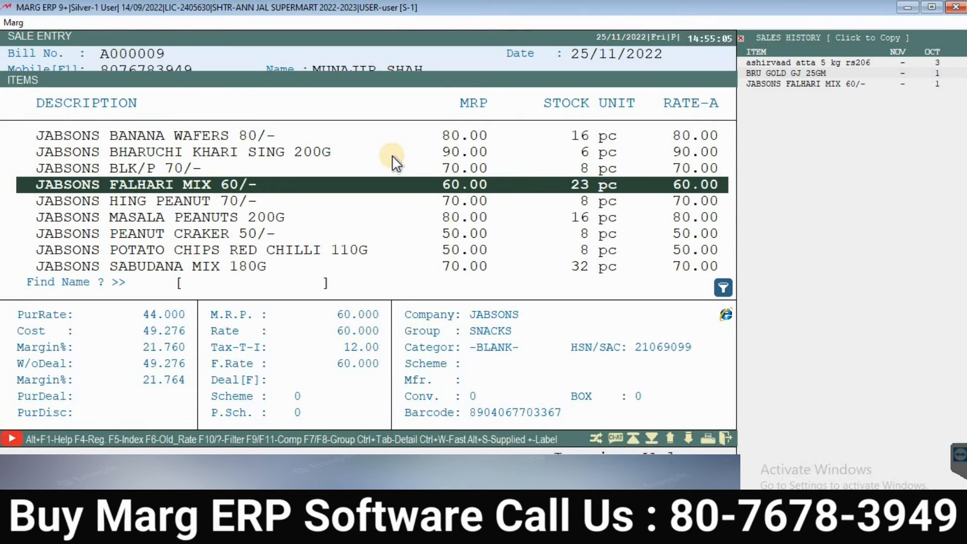
{"action": "key", "text": "Down"}
{"action": "key", "text": "Down"}
{"action": "key", "text": "Down"}
{"action": "key", "text": "Down"}
{"action": "key", "text": "Down"}
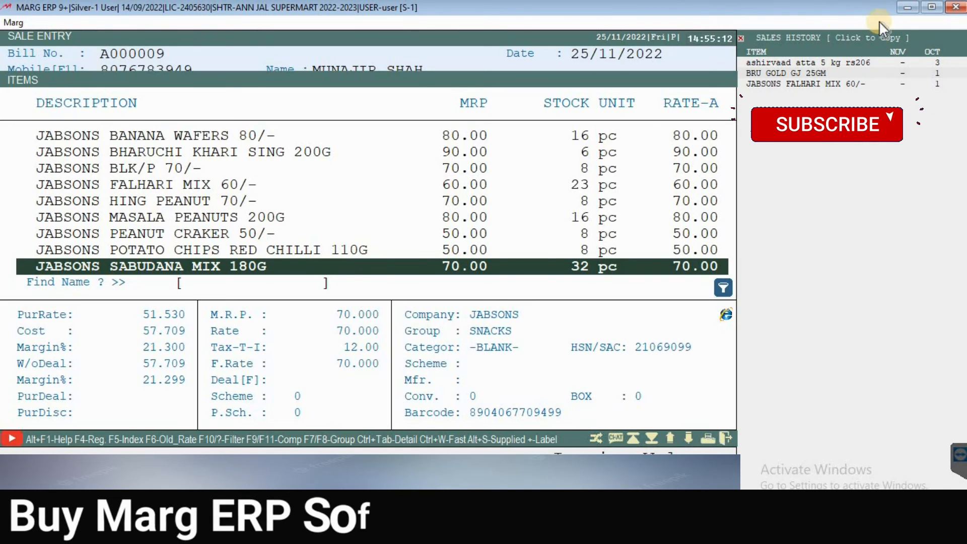
{"action": "key", "text": "Up"}
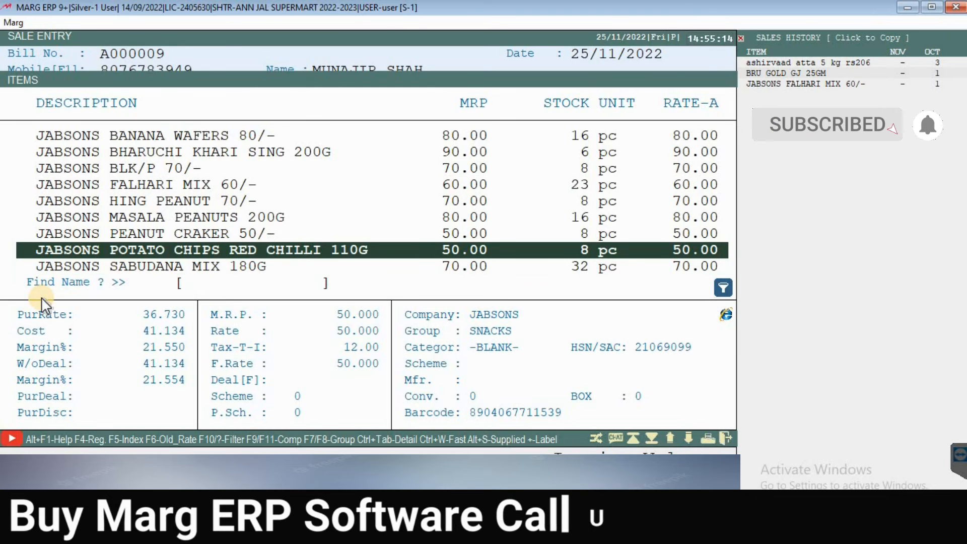
{"action": "key", "text": "Up"}
{"action": "key", "text": "Up"}
{"action": "key", "text": "Up"}
{"action": "key", "text": "Down"}
{"action": "key", "text": "Return"}
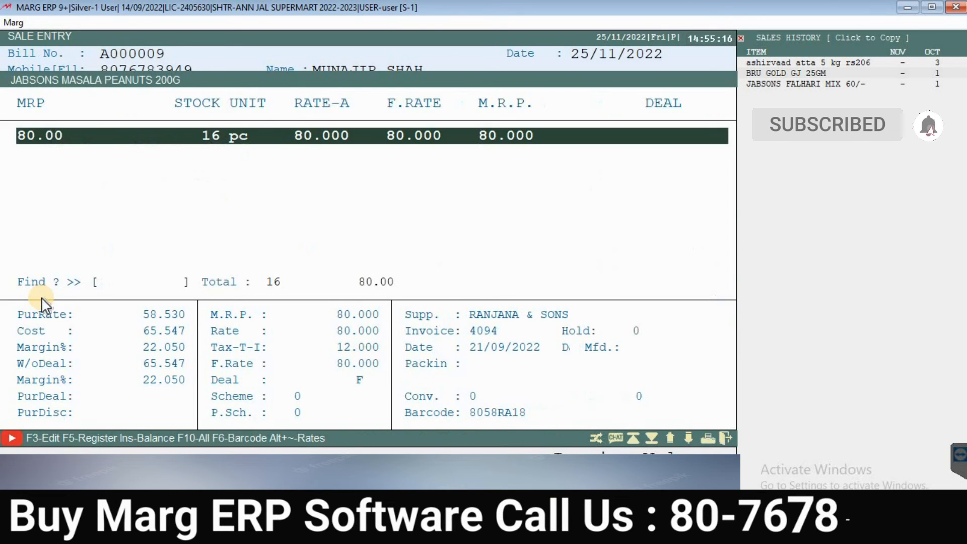
{"action": "key", "text": "Return"}
{"action": "key", "text": "Return"}
{"action": "key", "text": "Return"}
{"action": "key", "text": "Down"}
{"action": "key", "text": "Down"}
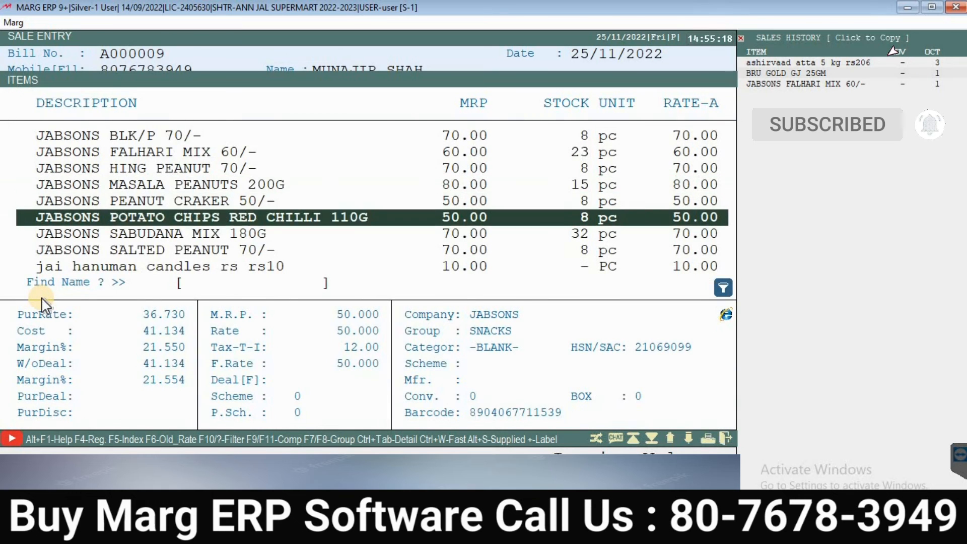
{"action": "key", "text": "Down"}
{"action": "key", "text": "Return"}
{"action": "key", "text": "Return"}
{"action": "key", "text": "Return"}
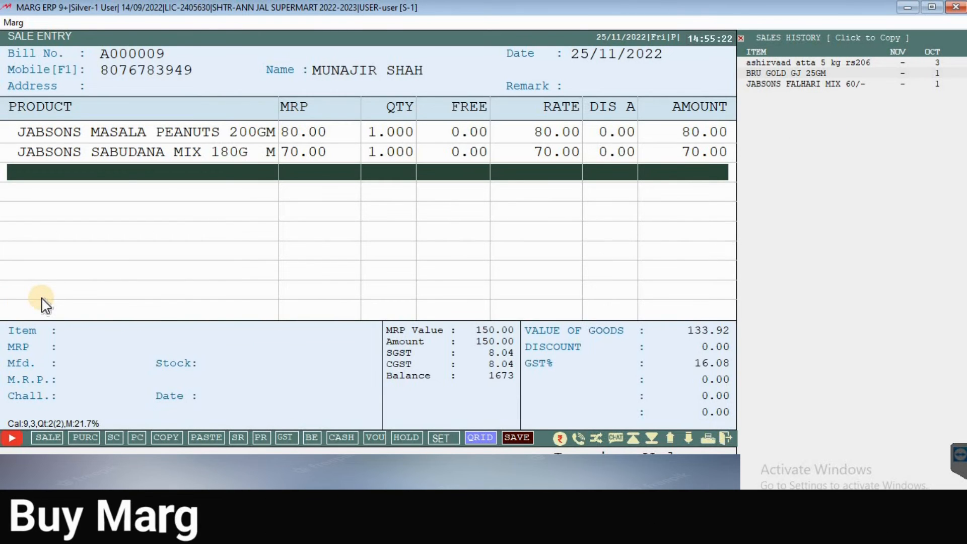
{"action": "key", "text": "End"}
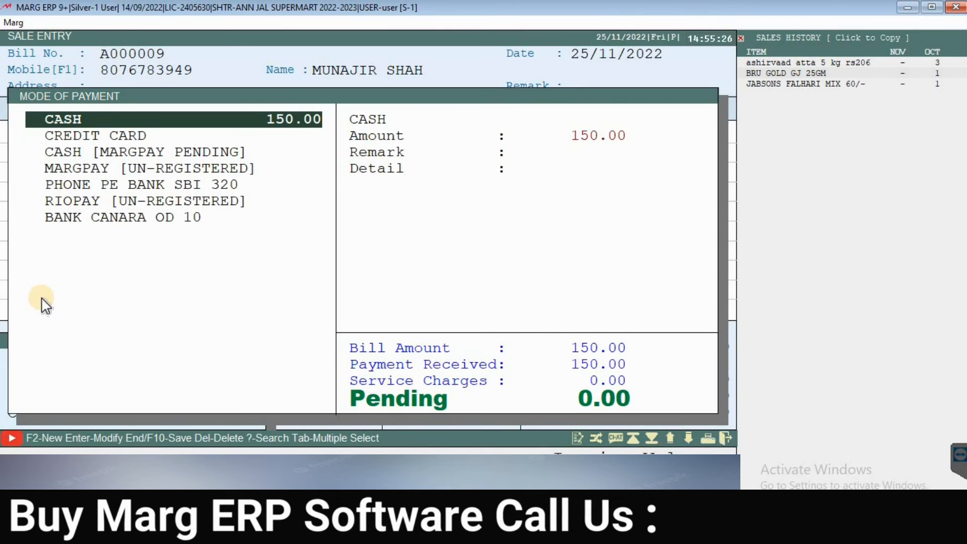
Step: Set the cash amount to 0, leaving 150.00 pending for another payment mode
{"action": "key", "text": "Return"}
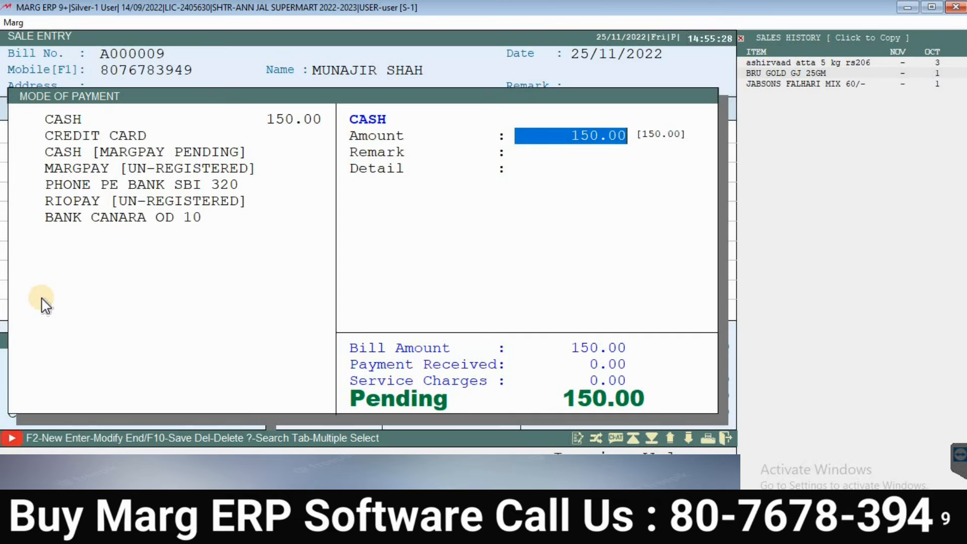
{"action": "type", "text": "0 ."}
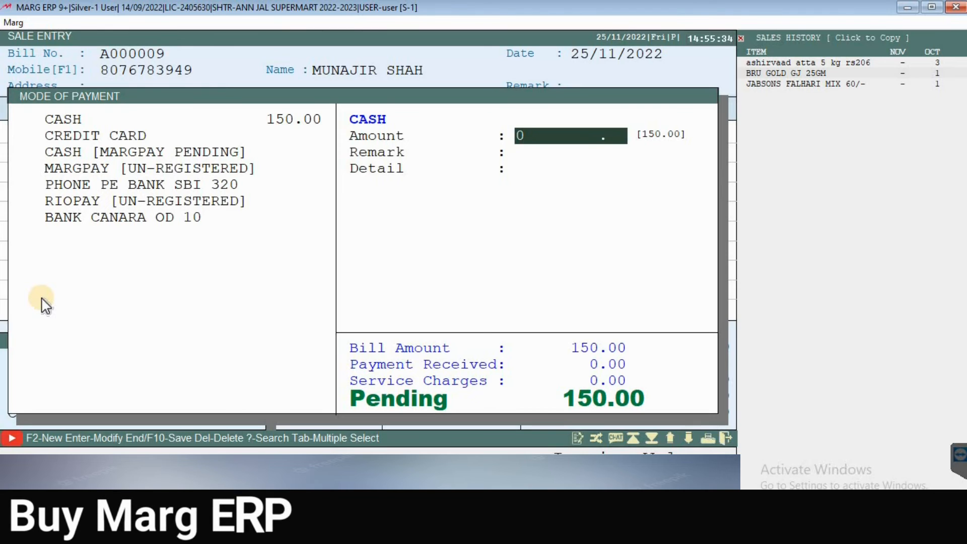
{"action": "key", "text": "Return"}
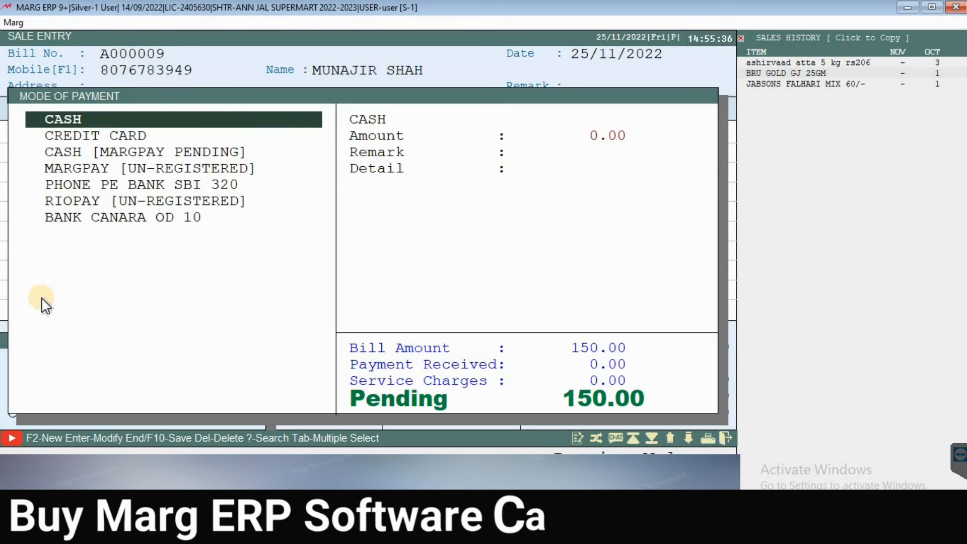
{"action": "key", "text": "Down"}
{"action": "key", "text": "Down"}
{"action": "key", "text": "Down"}
{"action": "key", "text": "Down"}
{"action": "key", "text": "Down"}
{"action": "key", "text": "Down"}
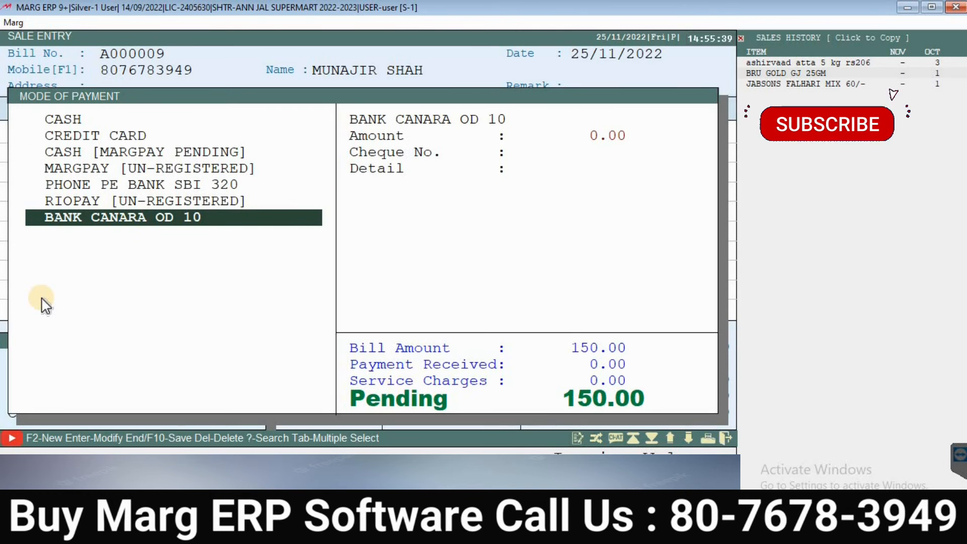
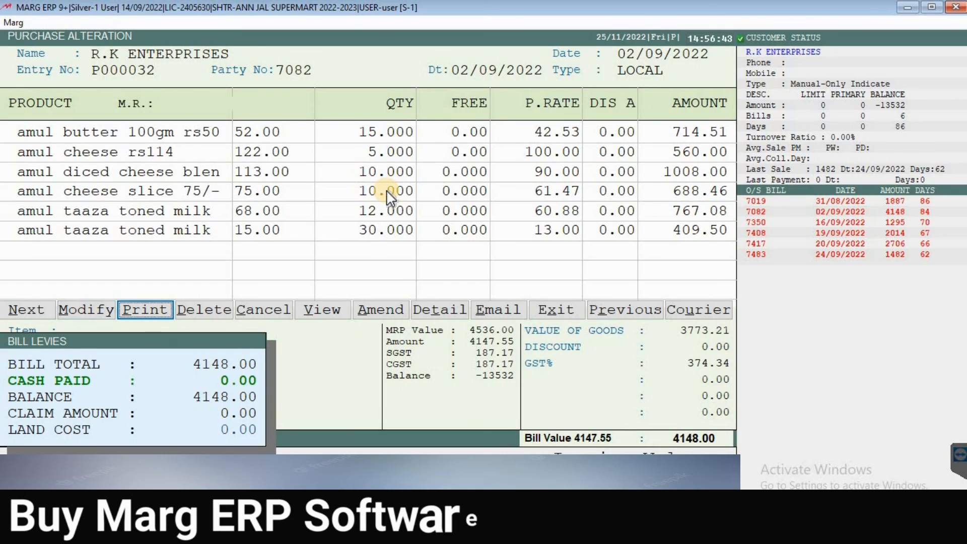
Step: Leave the alteration screen for purchase bill P000032 and return to the Marg main menu
{"action": "key", "text": "Right"}
{"action": "key", "text": "Left"}
{"action": "key", "text": "Left"}
{"action": "key", "text": "Left"}
{"action": "key", "text": "Right"}
{"action": "key", "text": "Right"}
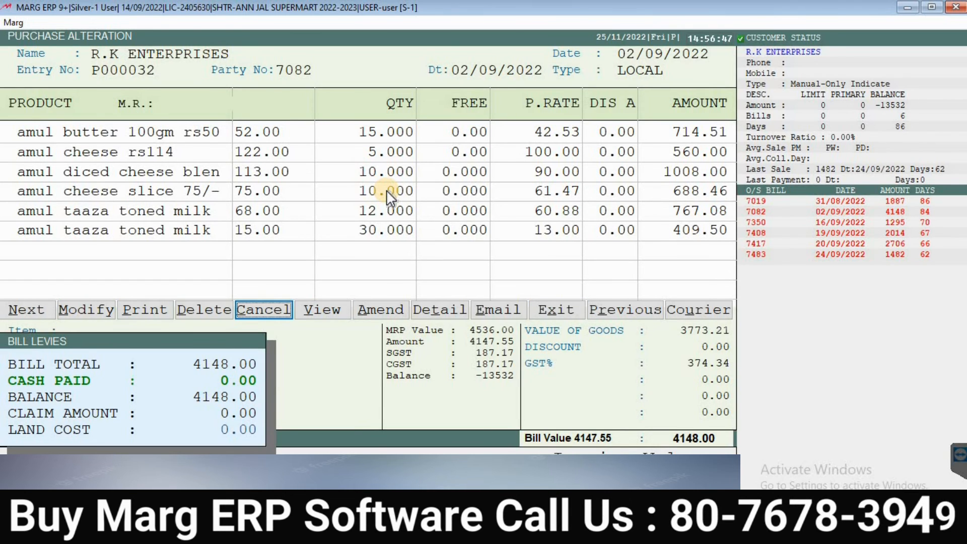
{"action": "key", "text": "Escape"}
{"action": "key", "text": "Escape"}
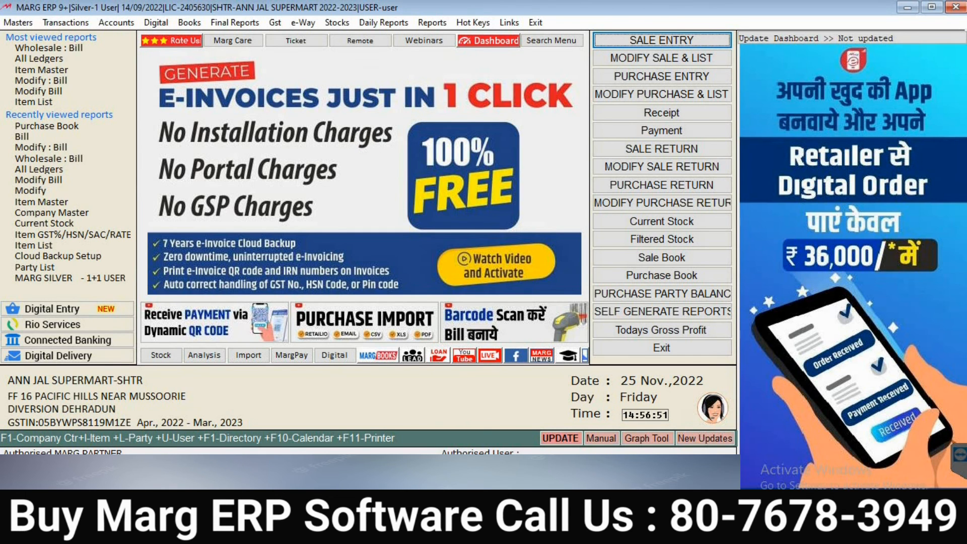
{"action": "left_click", "coordinate": [188, 22]}
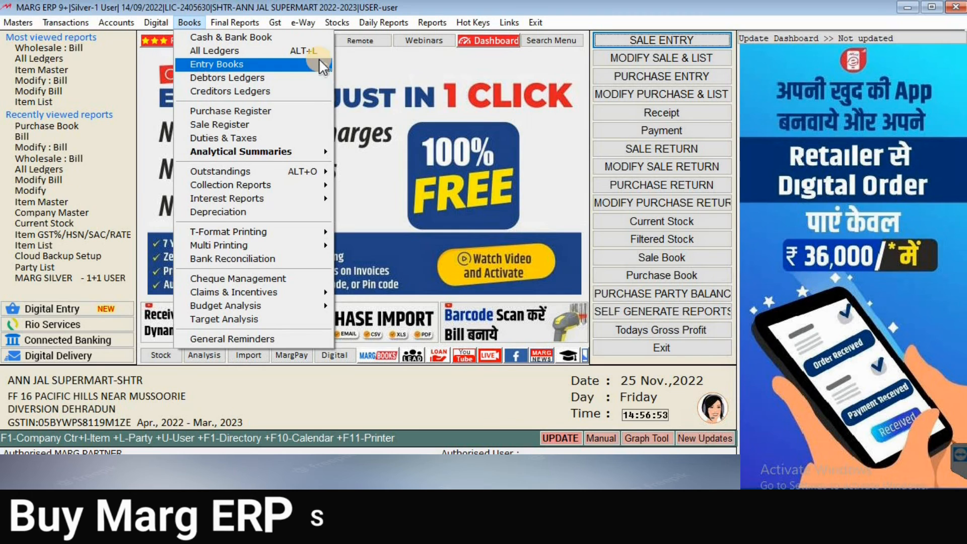
{"action": "mouse_move", "coordinate": [323, 63]}
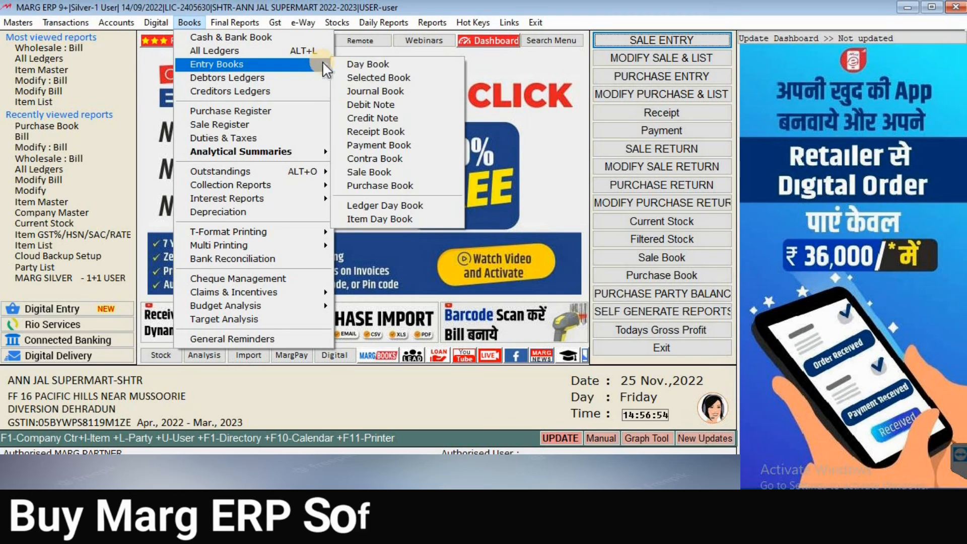
{"action": "left_click", "coordinate": [398, 175]}
{"action": "type", "text": "01092022"}
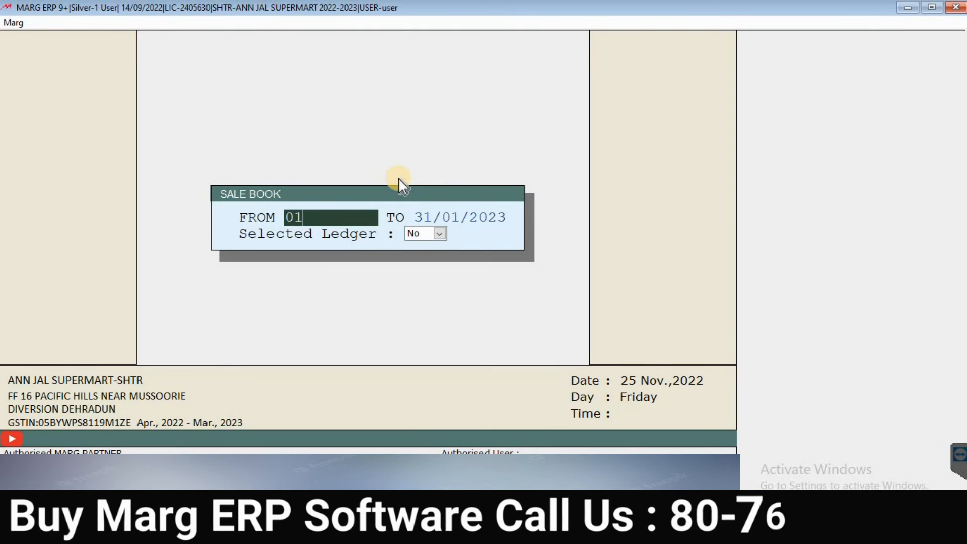
{"action": "key", "text": "Return"}
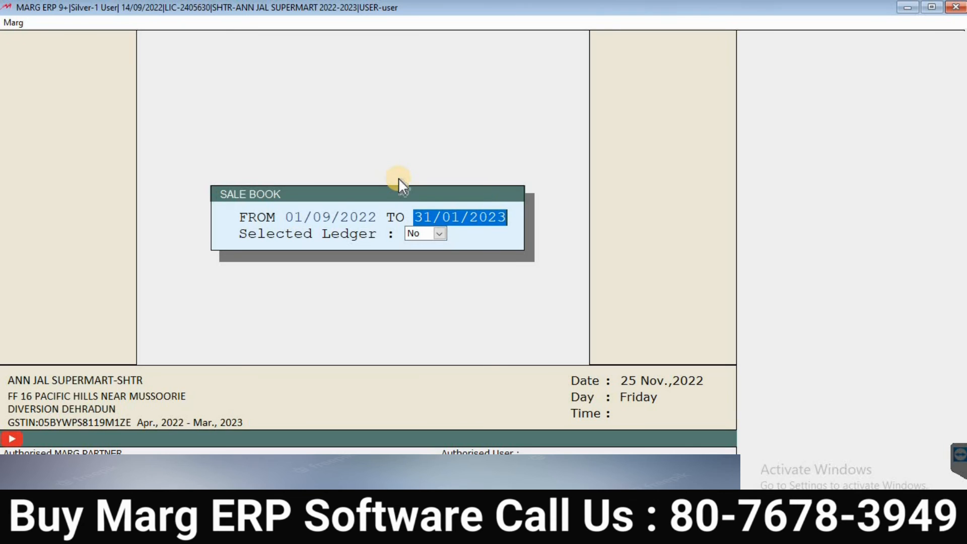
{"action": "type", "text": "1"}
{"action": "key", "text": "BackSpace"}
{"action": "type", "text": "2511"}
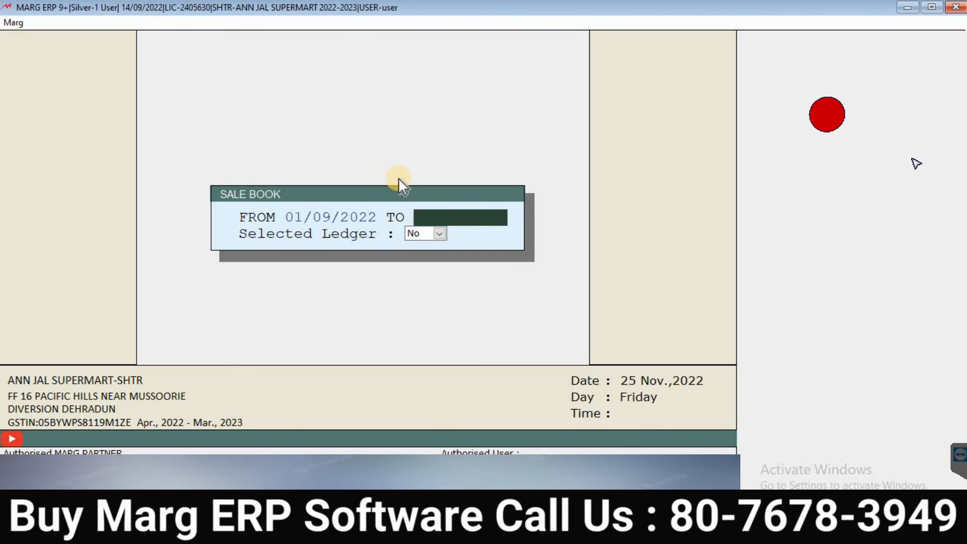
{"action": "key", "text": "Return"}
{"action": "key", "text": "Return"}
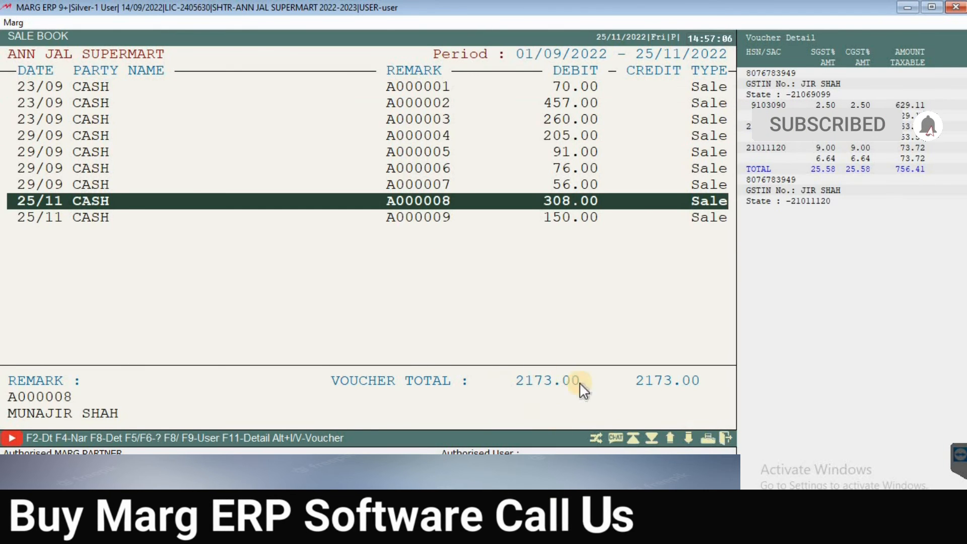
{"action": "key", "text": "Down"}
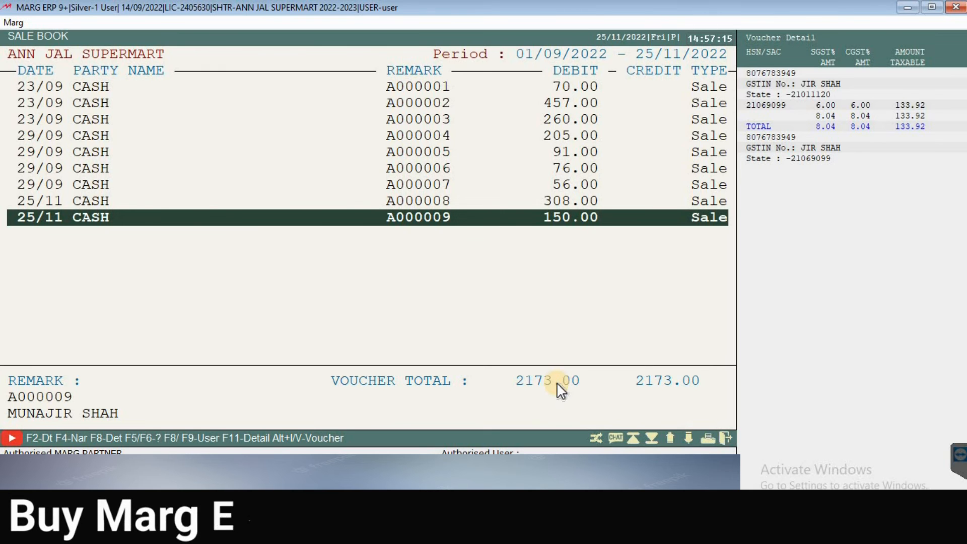
{"action": "key", "text": "Escape"}
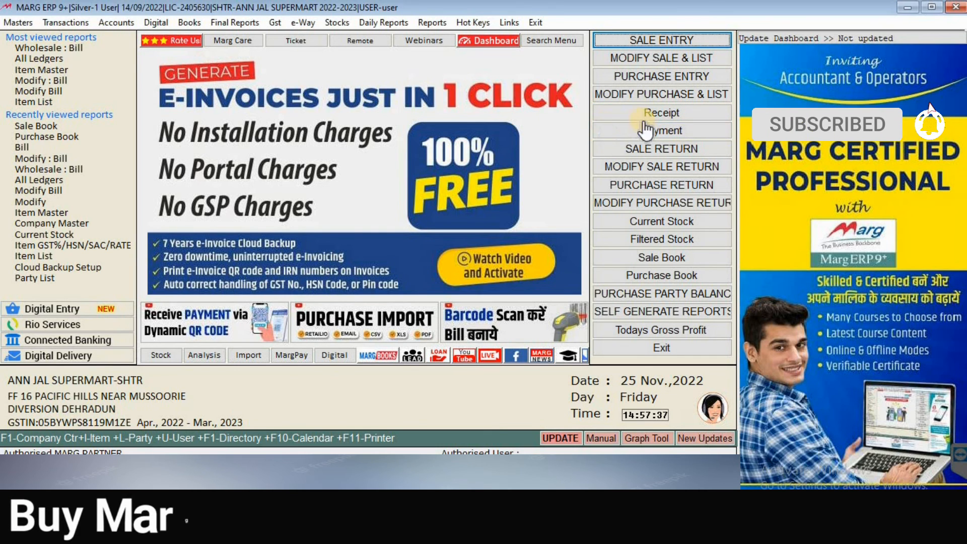
Step: Start a new Payment voucher from Accounts > Voucher Entry, keeping the date 25/11/2022
{"action": "left_click", "coordinate": [120, 22]}
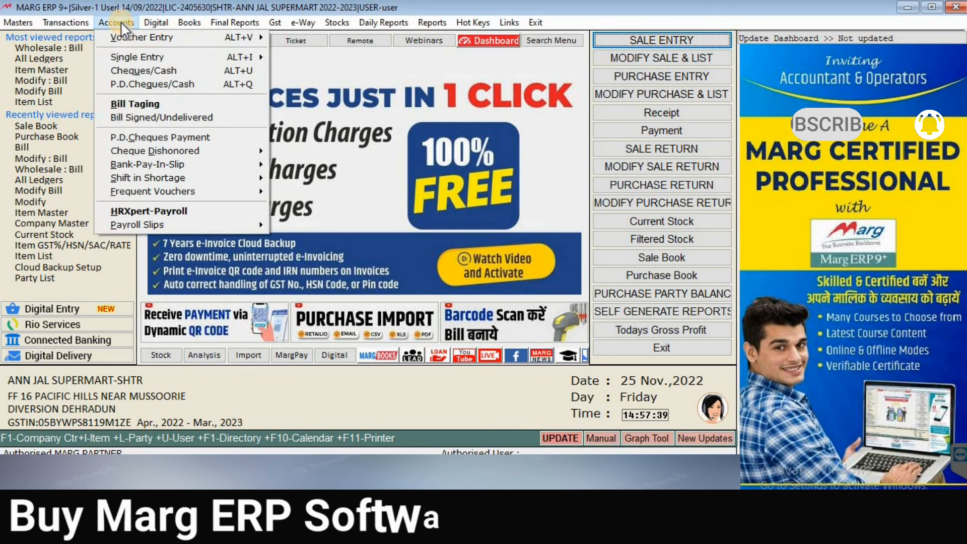
{"action": "mouse_move", "coordinate": [222, 41]}
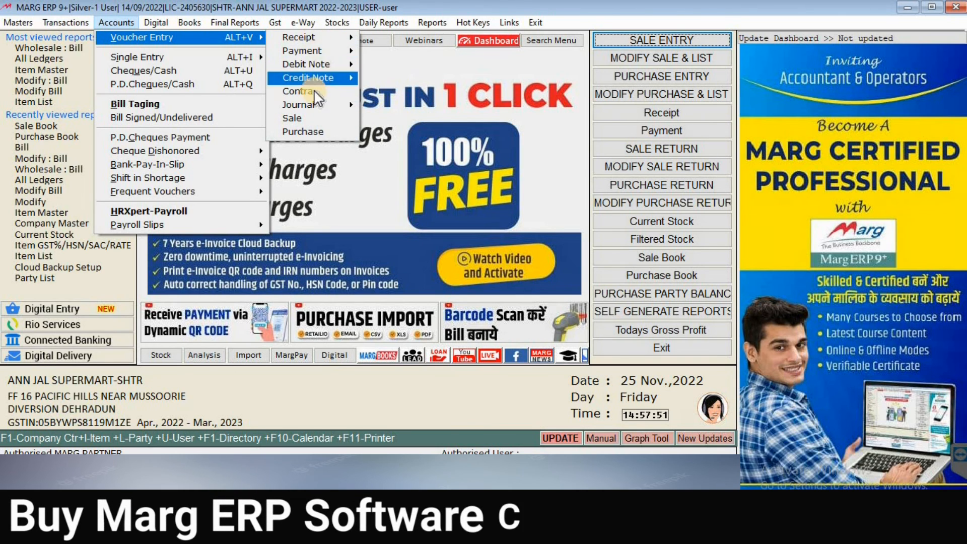
{"action": "mouse_move", "coordinate": [315, 66]}
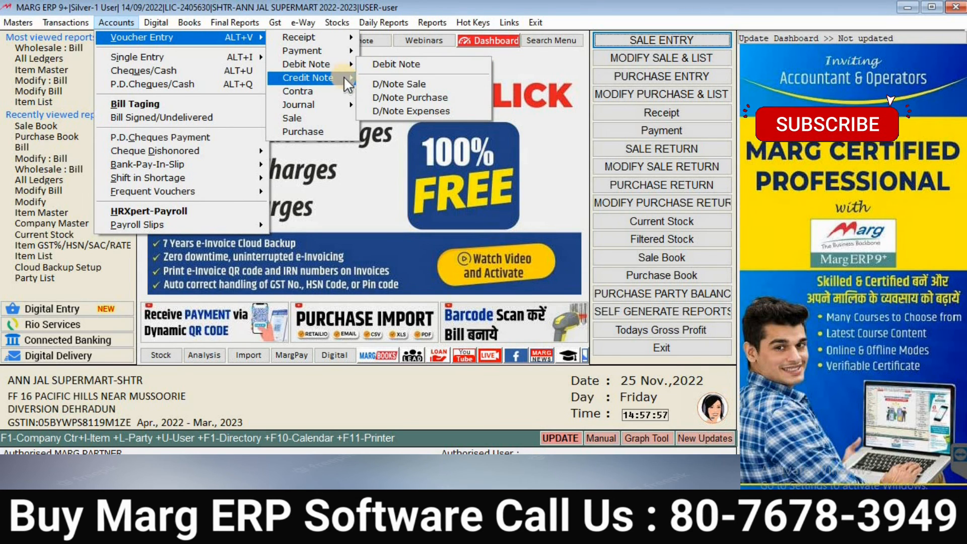
{"action": "mouse_move", "coordinate": [343, 76]}
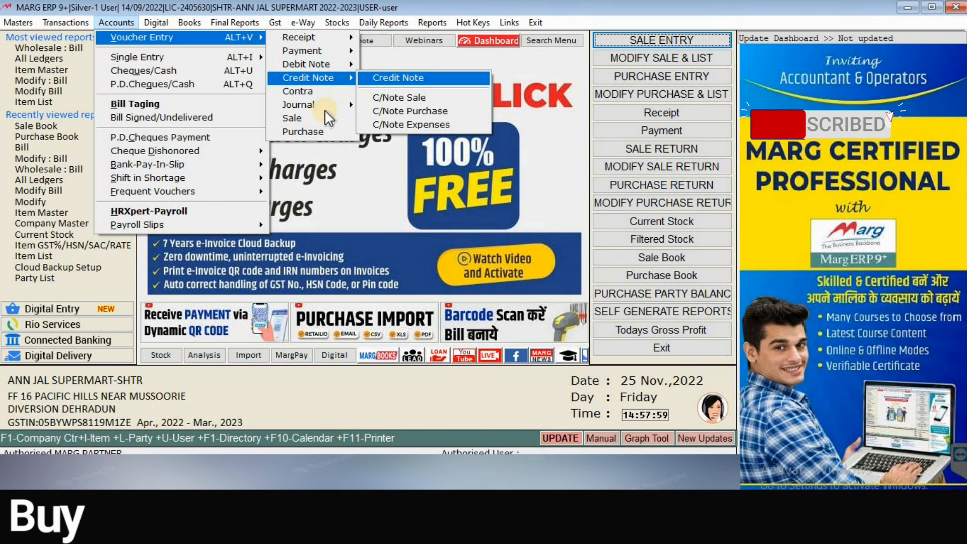
{"action": "mouse_move", "coordinate": [330, 50]}
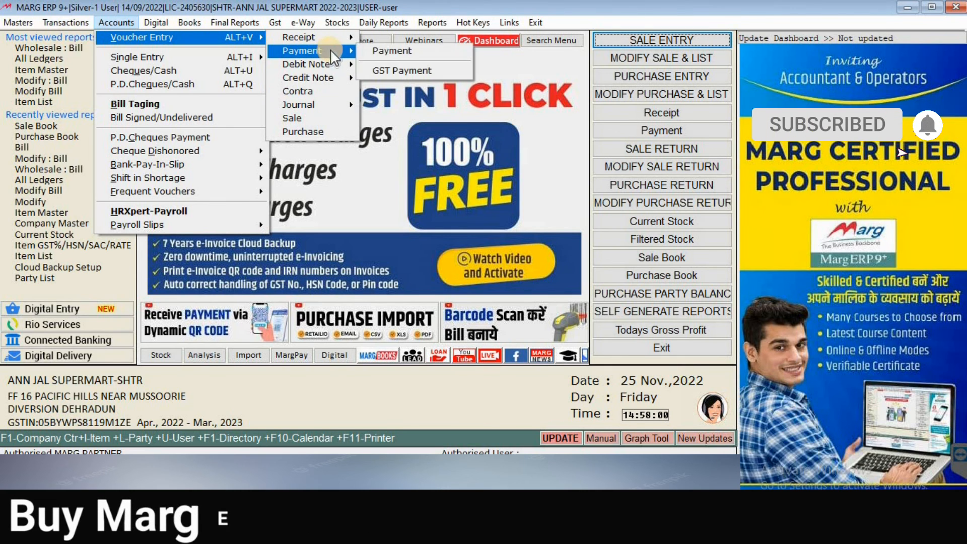
{"action": "left_click", "coordinate": [389, 52]}
{"action": "key", "text": "Return"}
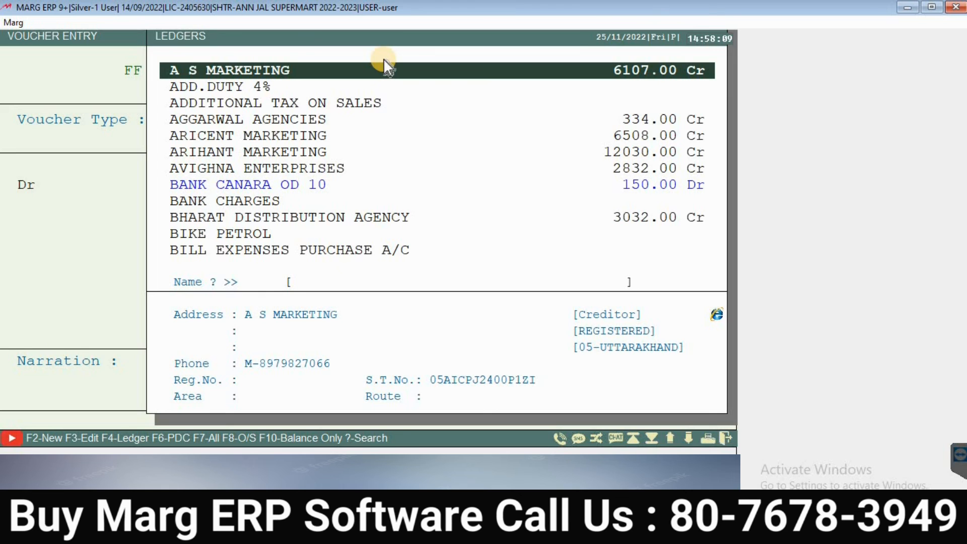
Step: Debit A S MARKETING with a payment of 5000
{"action": "key", "text": "Return"}
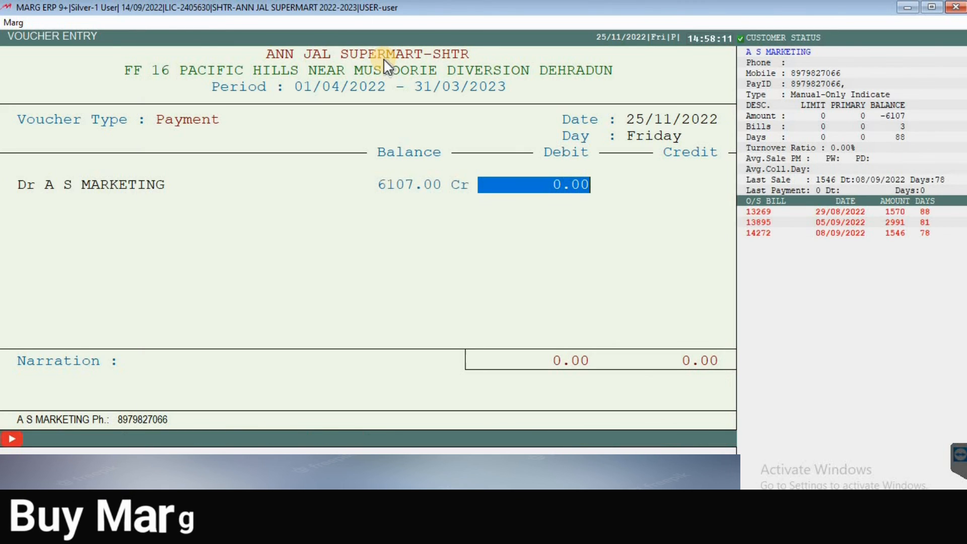
{"action": "type", "text": "50"}
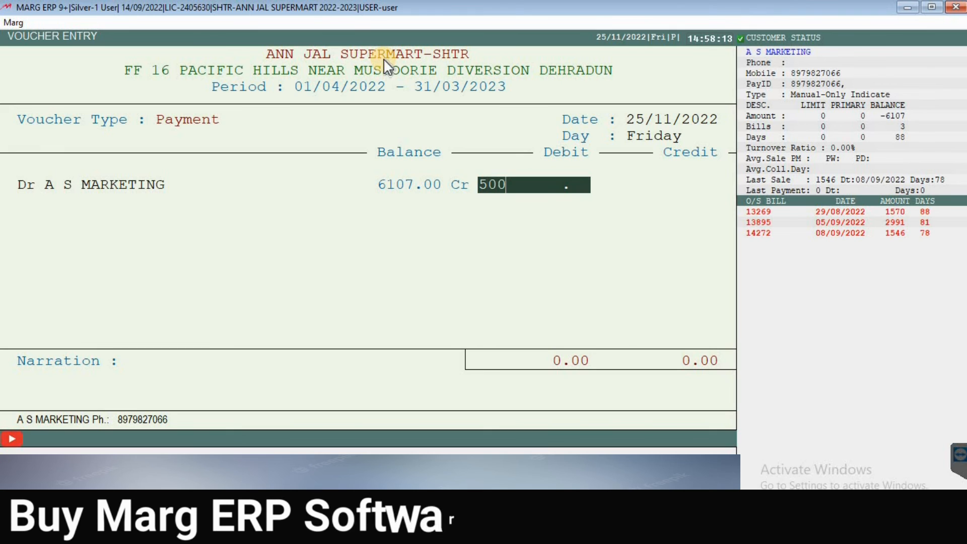
{"action": "key", "text": "Return"}
{"action": "key", "text": "Return"}
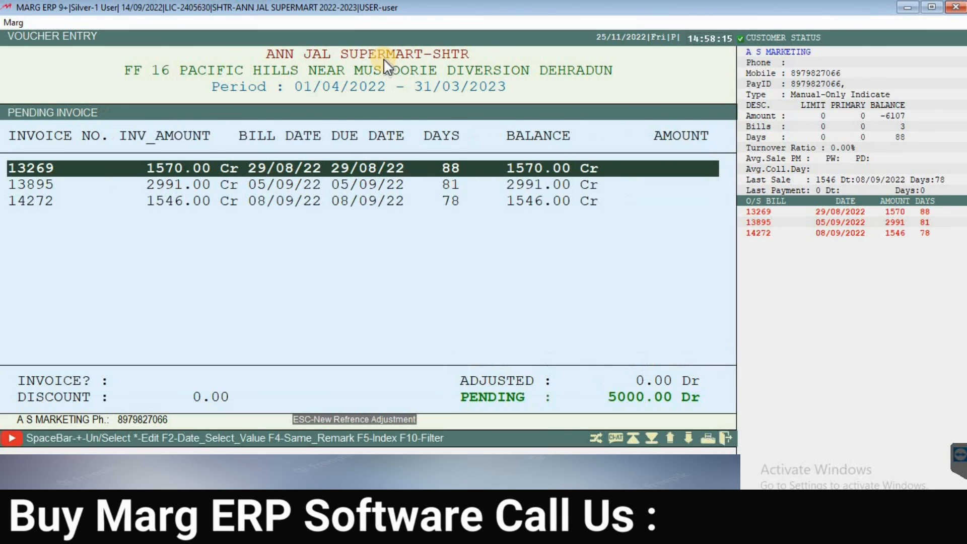
Step: Adjust the payment against pending bills 13269 (1570.00) and 13895 (2991.00)
{"action": "key", "text": "Down"}
{"action": "key", "text": "Down"}
{"action": "key", "text": "Up"}
{"action": "key", "text": "Up"}
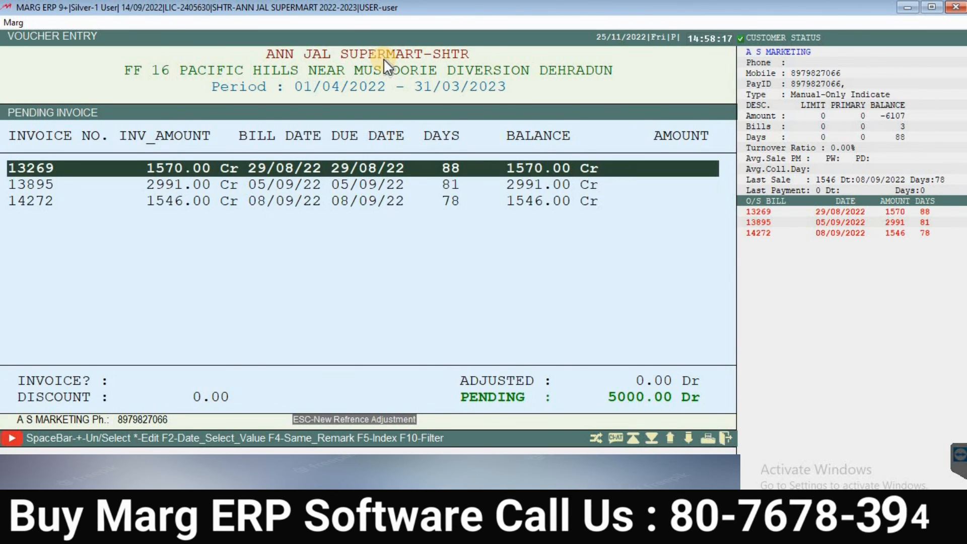
{"action": "key", "text": "Return"}
{"action": "key", "text": "Return"}
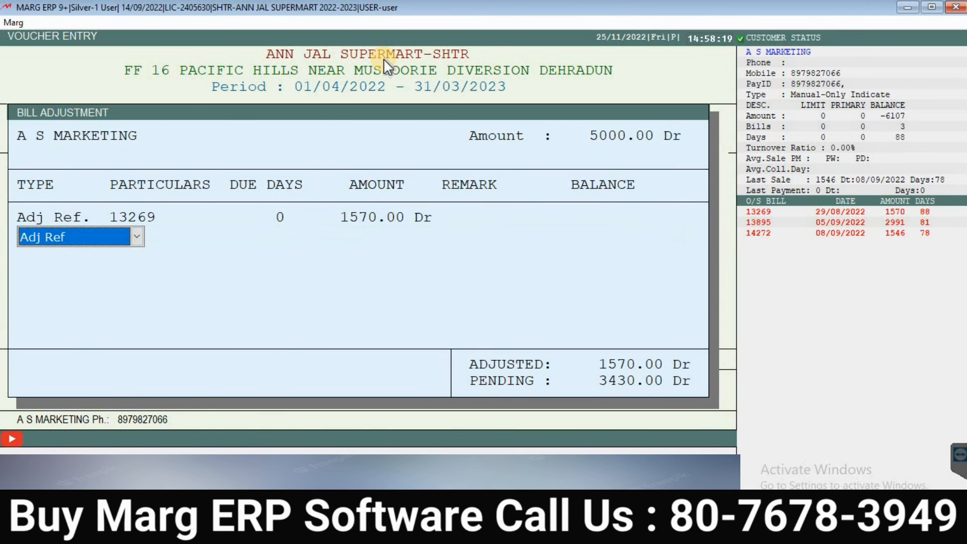
{"action": "key", "text": "Return"}
{"action": "key", "text": "Return"}
{"action": "key", "text": "Return"}
{"action": "key", "text": "Return"}
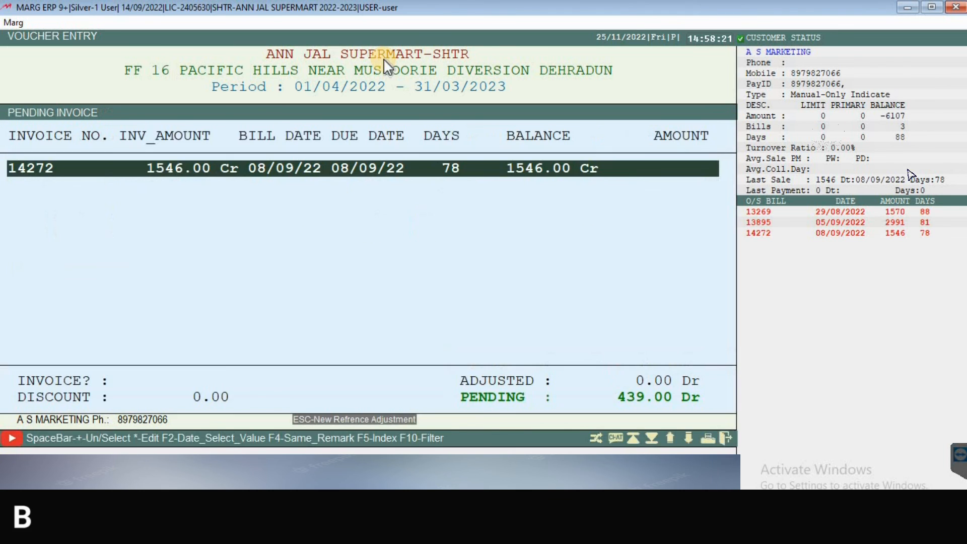
{"action": "key", "text": "Return"}
{"action": "key", "text": "Return"}
{"action": "key", "text": "Return"}
{"action": "key", "text": "Return"}
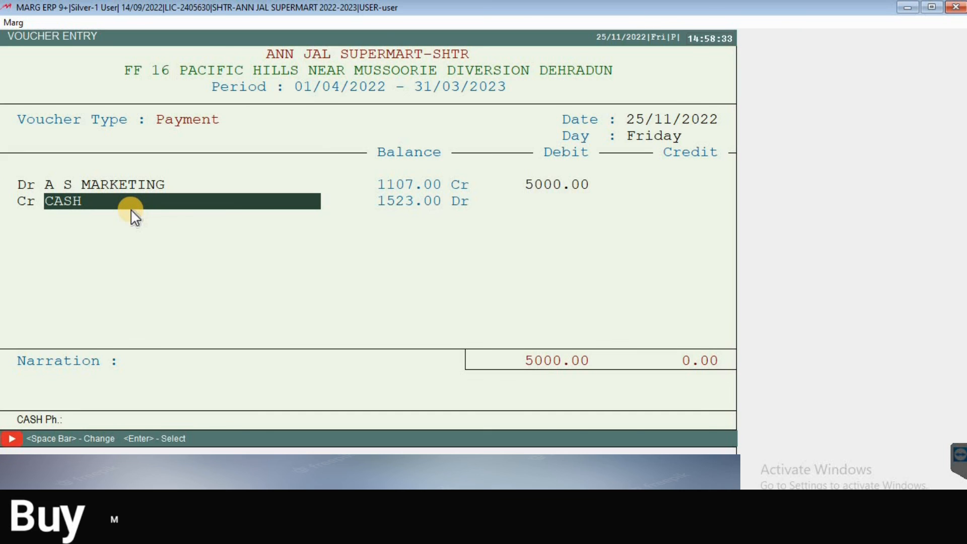
Step: Credit the 5000 from BANK CANARA OD 10, save the voucher and return to the dashboard
{"action": "key", "text": "space"}
{"action": "key", "text": "Up"}
{"action": "key", "text": "Down"}
{"action": "key", "text": "Down"}
{"action": "key", "text": "Down"}
{"action": "key", "text": "Down"}
{"action": "key", "text": "Down"}
{"action": "key", "text": "Up"}
{"action": "key", "text": "Up"}
{"action": "key", "text": "Up"}
{"action": "key", "text": "Up"}
{"action": "key", "text": "Up"}
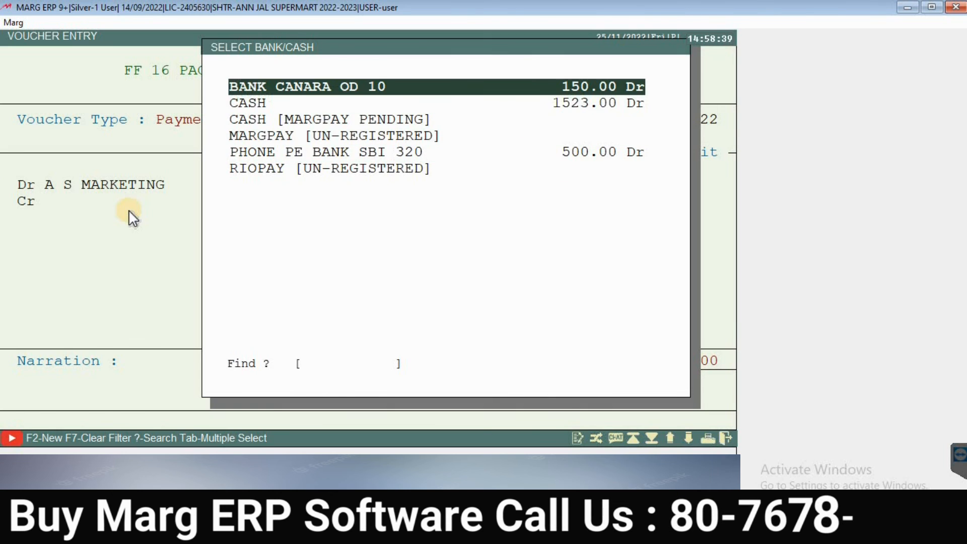
{"action": "key", "text": "Return"}
{"action": "key", "text": "Return"}
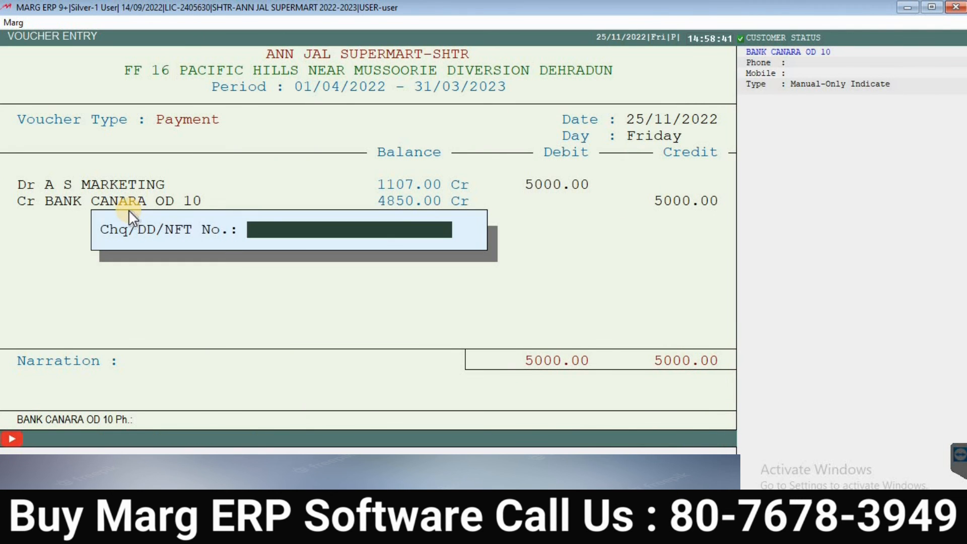
{"action": "key", "text": "Return"}
{"action": "key", "text": "Return"}
{"action": "key", "text": "Return"}
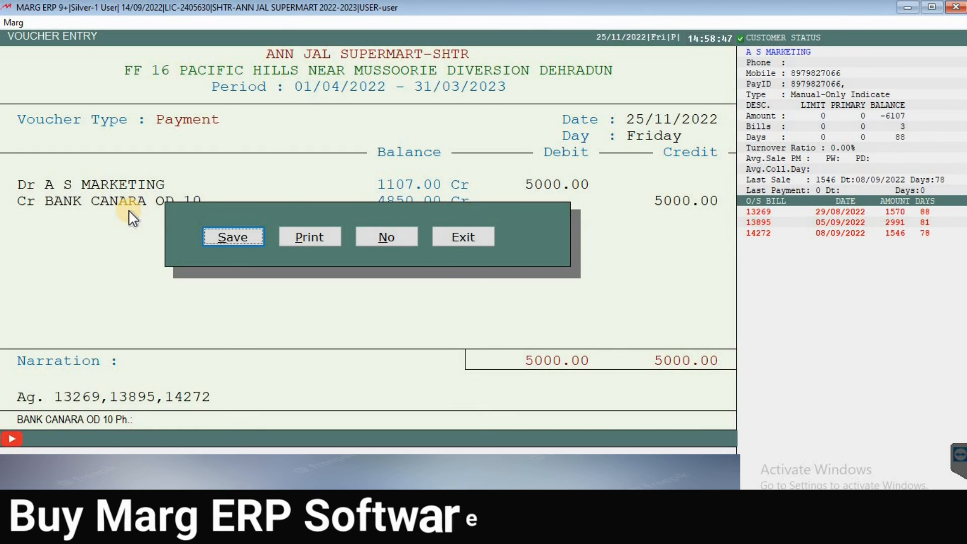
{"action": "key", "text": "Return"}
{"action": "key", "text": "Escape"}
{"action": "key", "text": "Escape"}
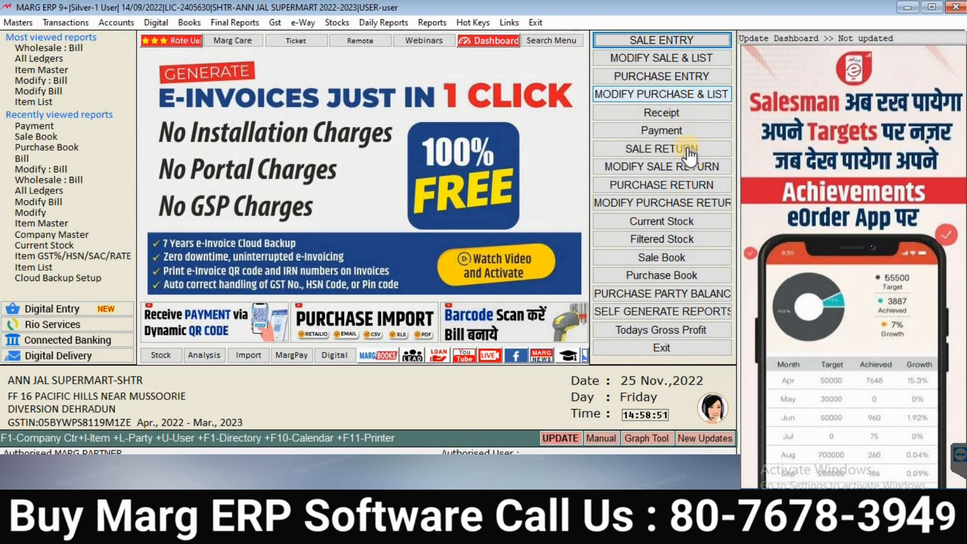
{"action": "left_click", "coordinate": [188, 23]}
{"action": "left_click", "coordinate": [209, 48]}
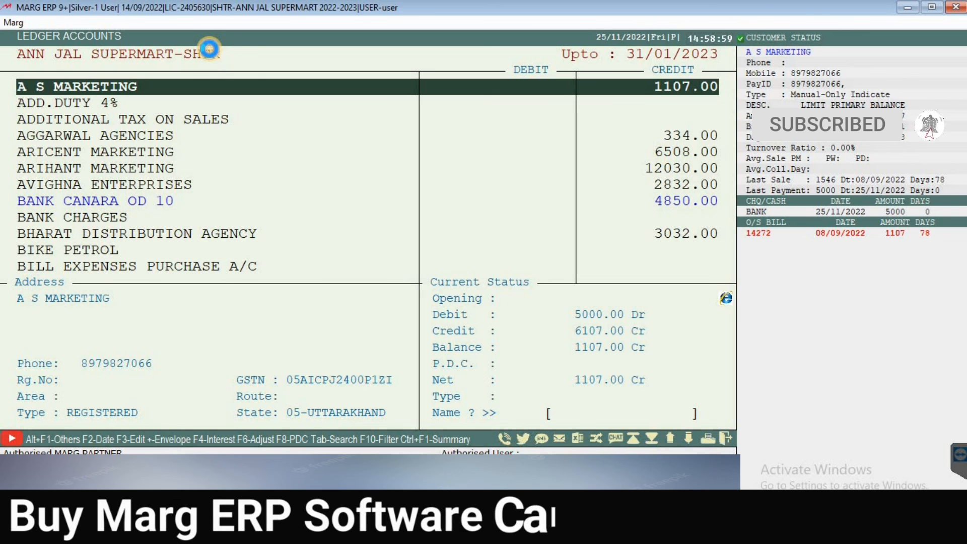
{"action": "key", "text": "Return"}
{"action": "key", "text": "Return"}
{"action": "key", "text": "Return"}
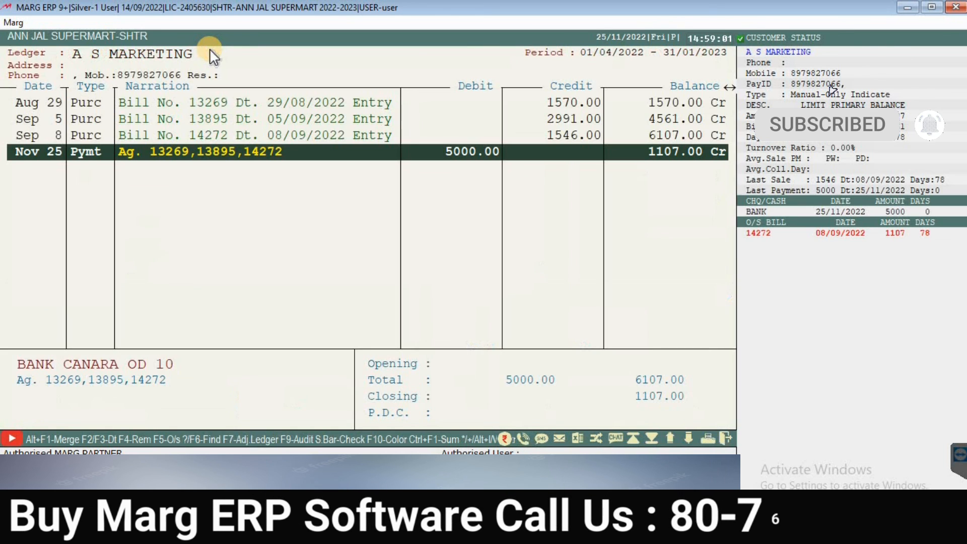
{"action": "key", "text": "Up"}
{"action": "key", "text": "Up"}
{"action": "key", "text": "Up"}
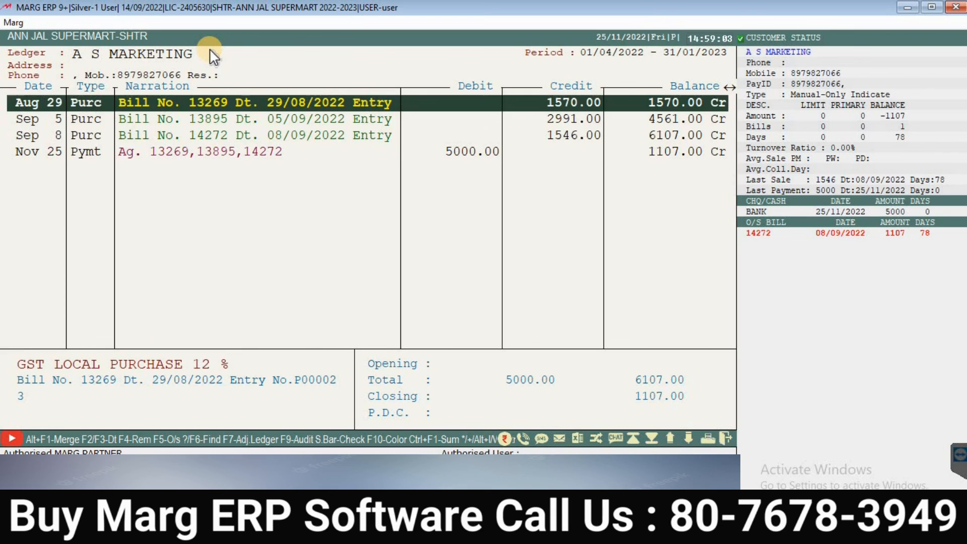
{"action": "key", "text": "Down"}
{"action": "key", "text": "Down"}
{"action": "key", "text": "Down"}
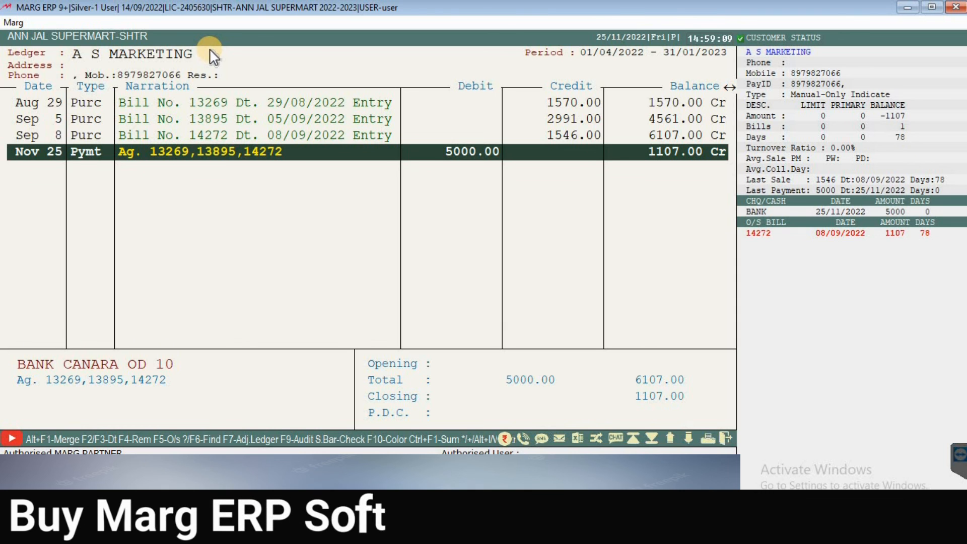
{"action": "key", "text": "Return"}
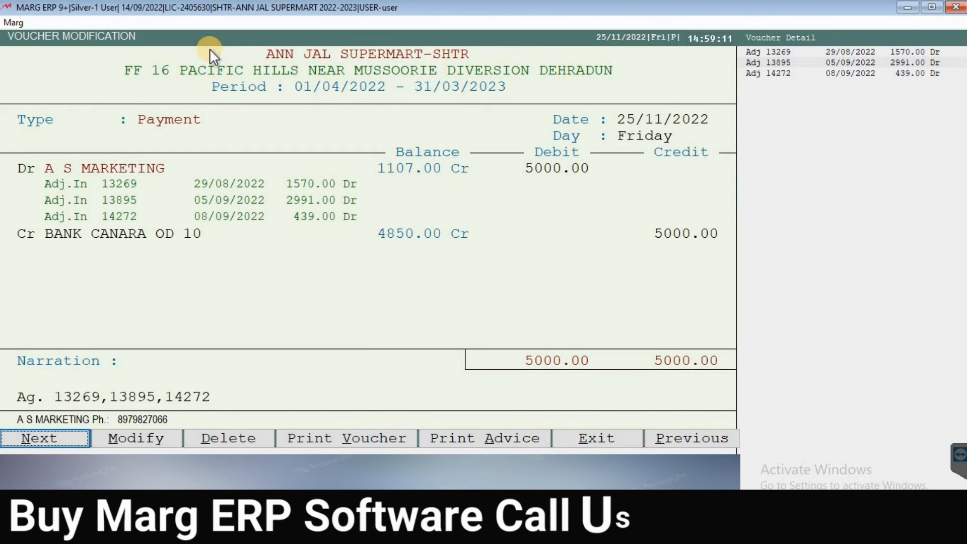
{"action": "key", "text": "Right"}
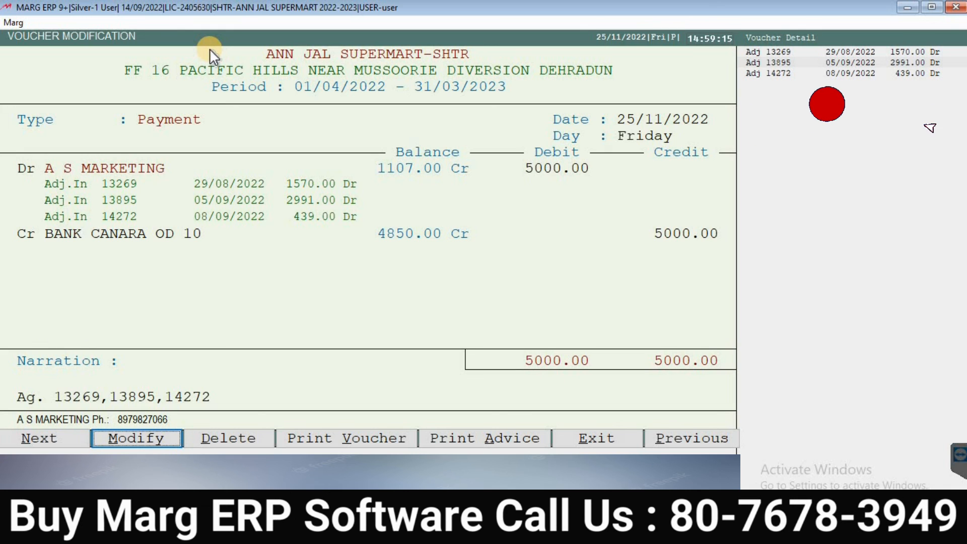
{"action": "key", "text": "Right"}
{"action": "key", "text": "Right"}
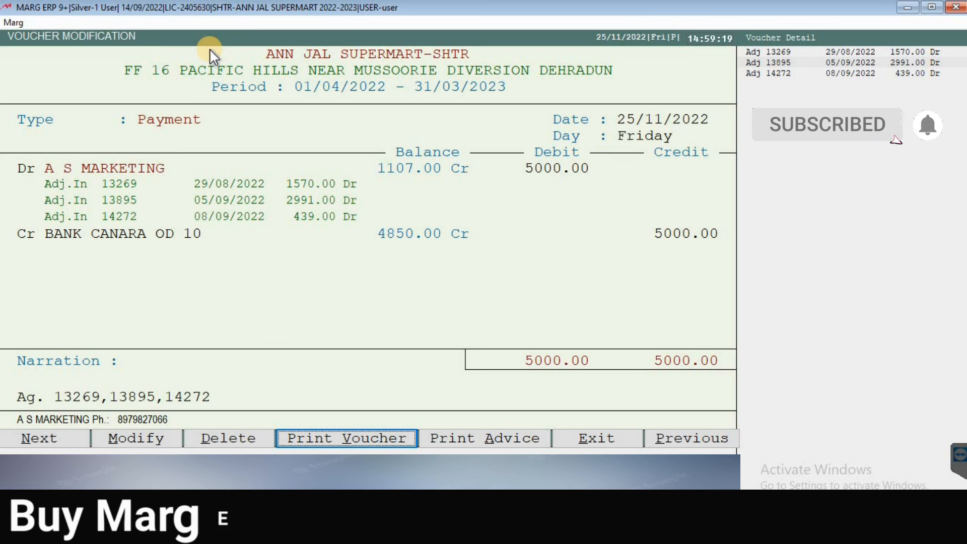
{"action": "key", "text": "Right"}
{"action": "key", "text": "Right"}
{"action": "key", "text": "Left"}
{"action": "key", "text": "Escape"}
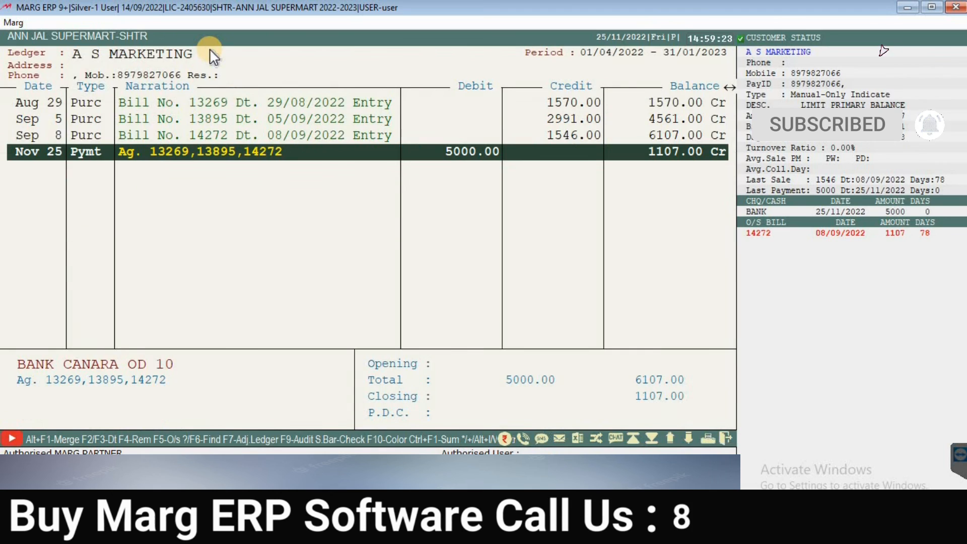
{"action": "key", "text": "Escape"}
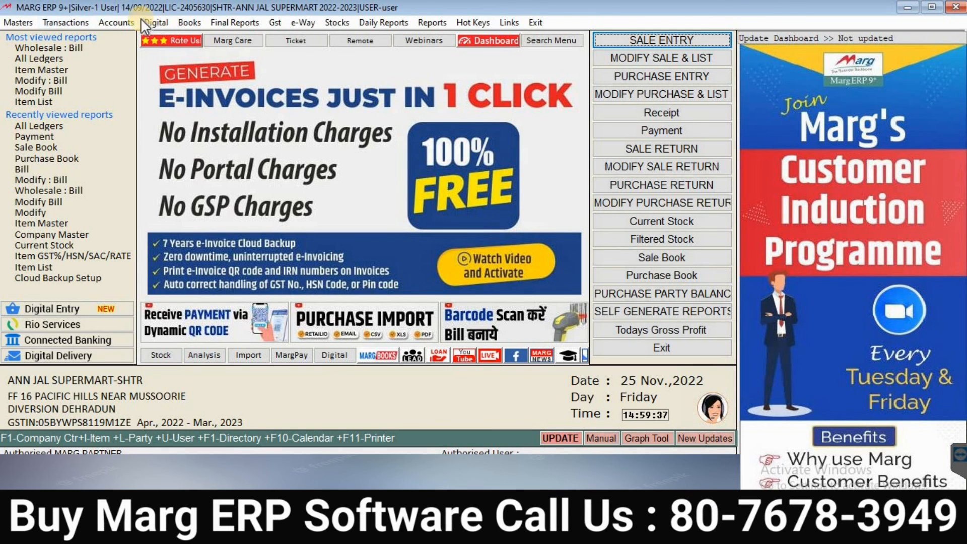
Step: Open the Accounts menu and move across to the Transactions menu
{"action": "left_click", "coordinate": [116, 27]}
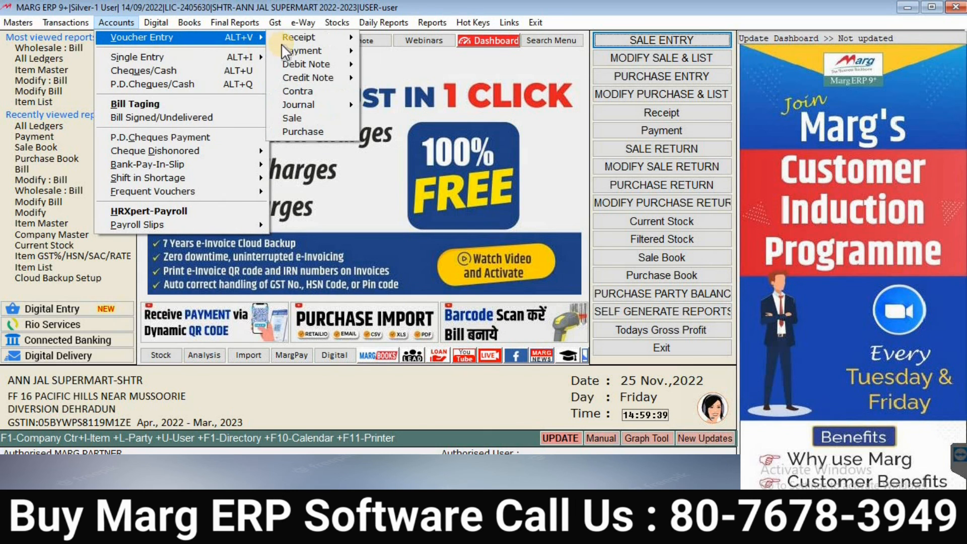
{"action": "mouse_move", "coordinate": [64, 24]}
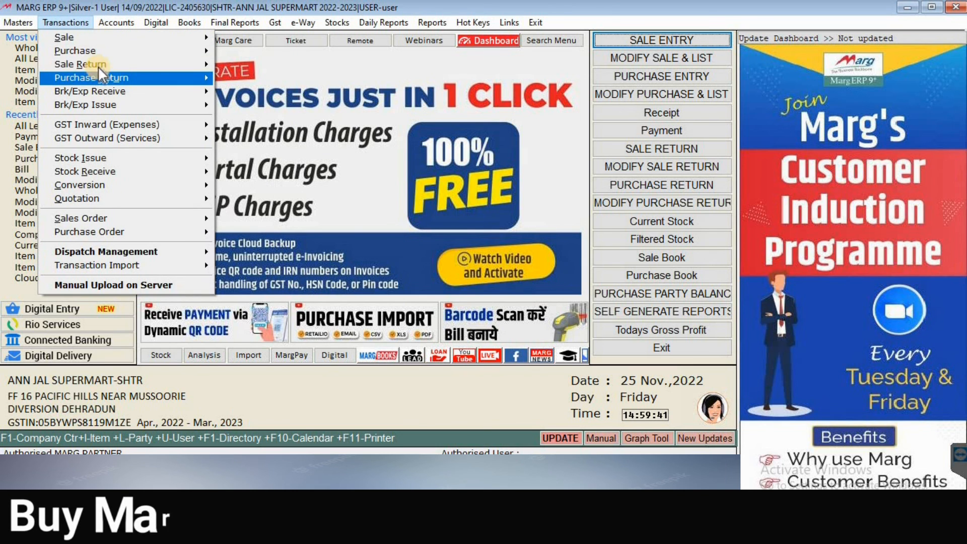